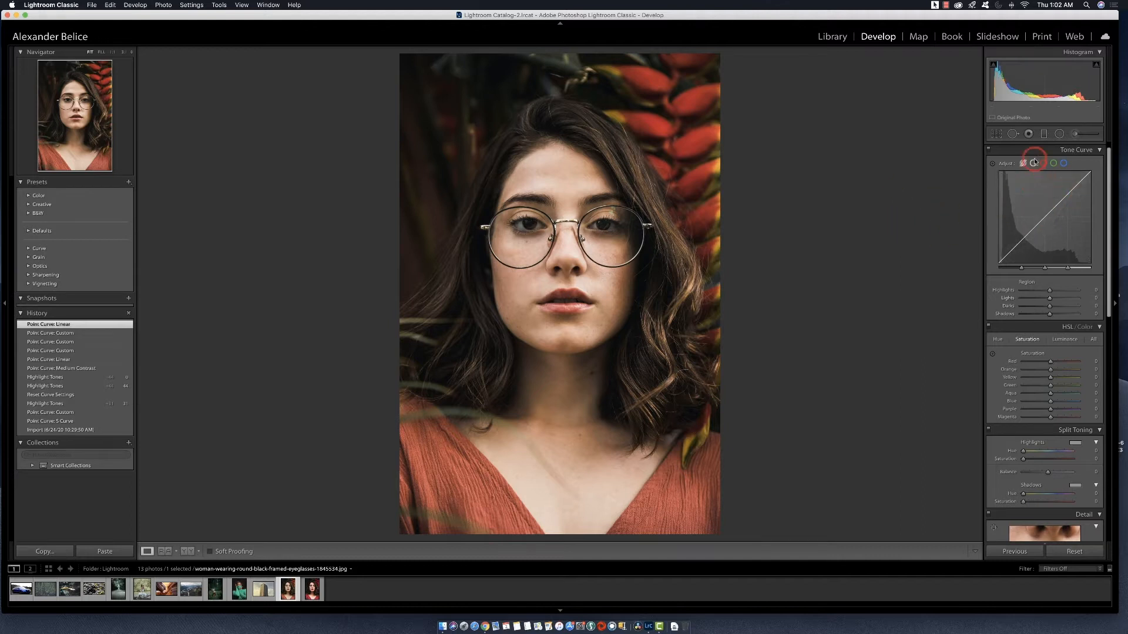
- Turn on Solo Mode for the develop adjustment panels, leaving only Tone Curve expanded
scroll(1052, 191, "up", 2)
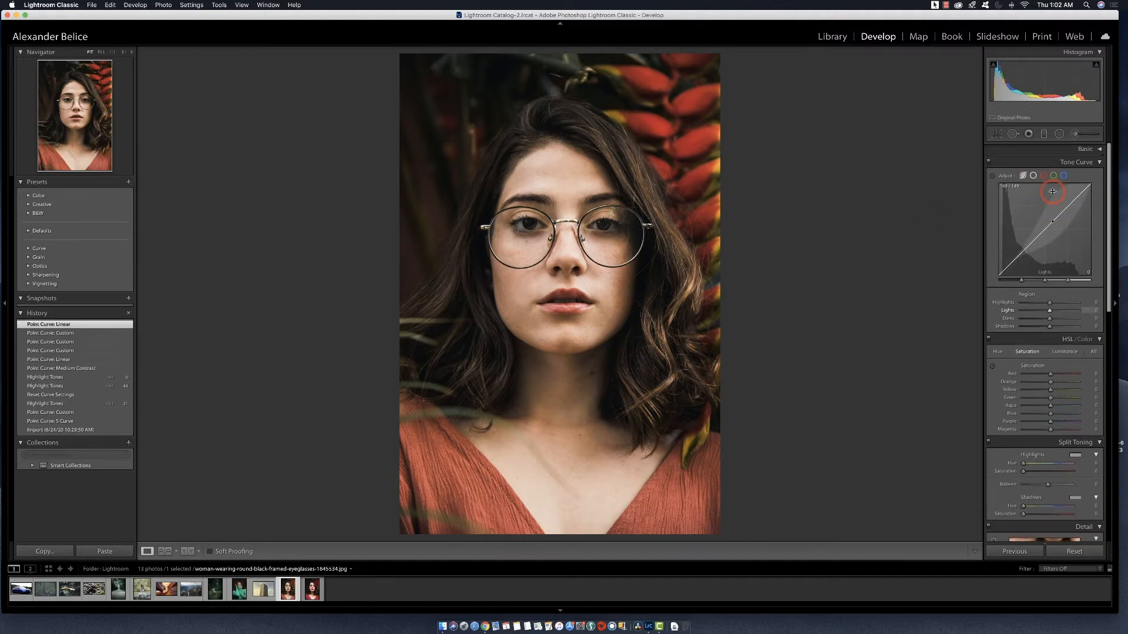
right_click(1030, 160)
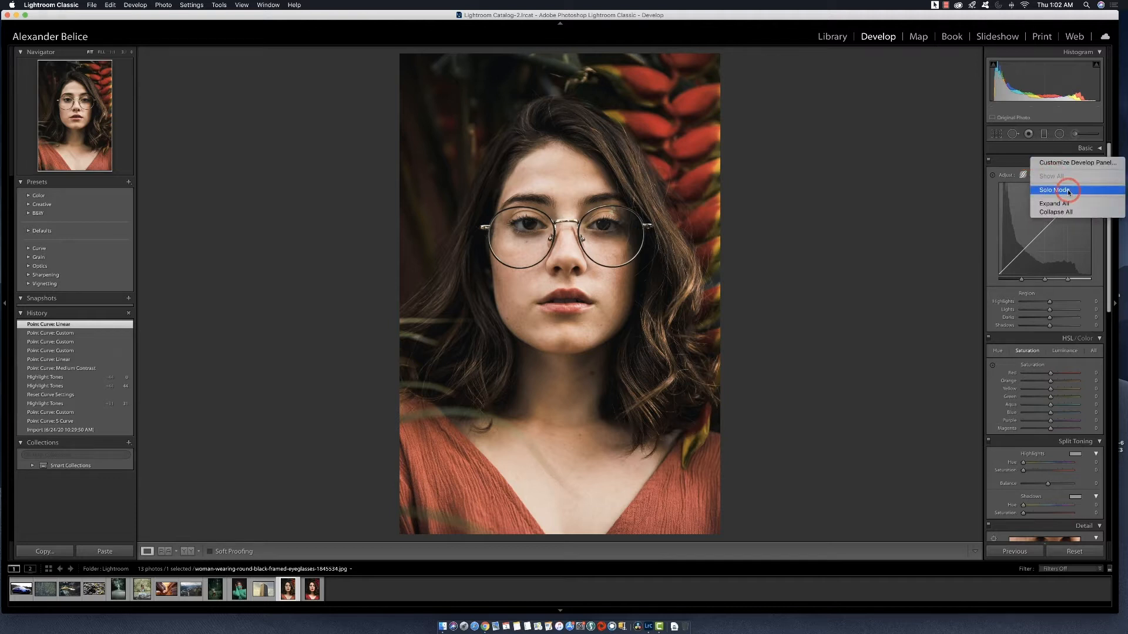
left_click(1016, 161)
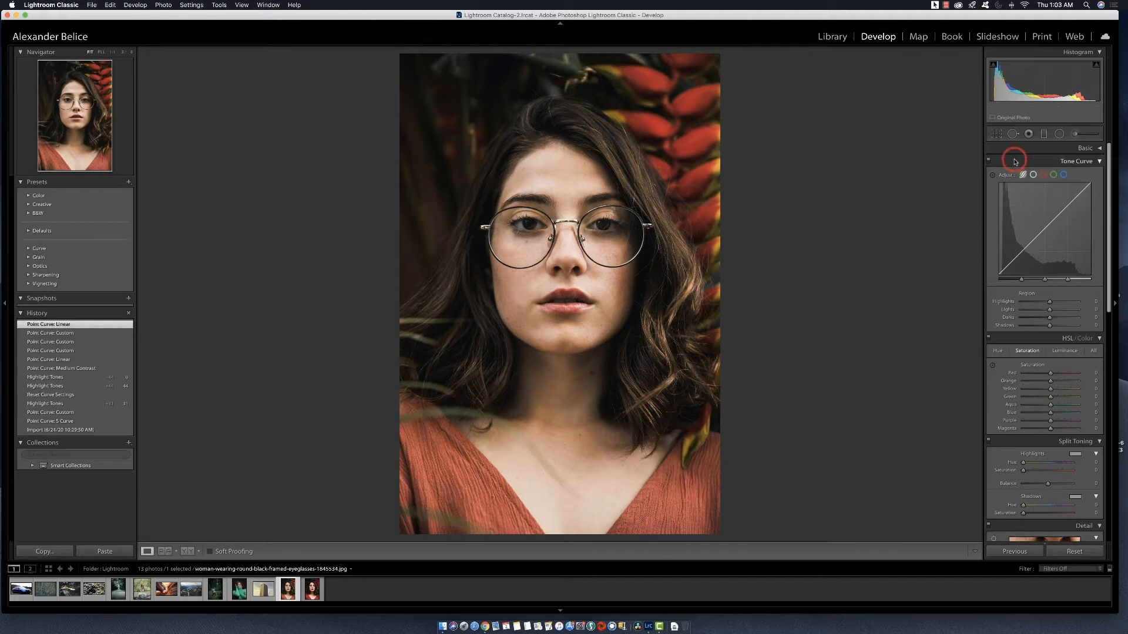
right_click(1016, 161)
left_click(1026, 166)
right_click(1026, 166)
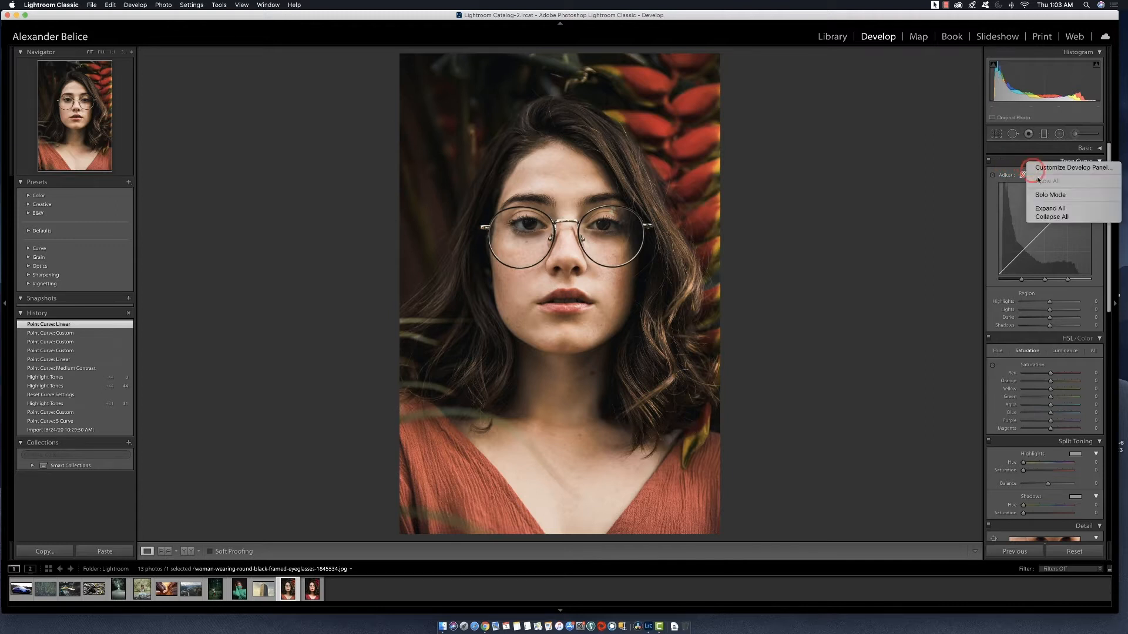
left_click(1051, 195)
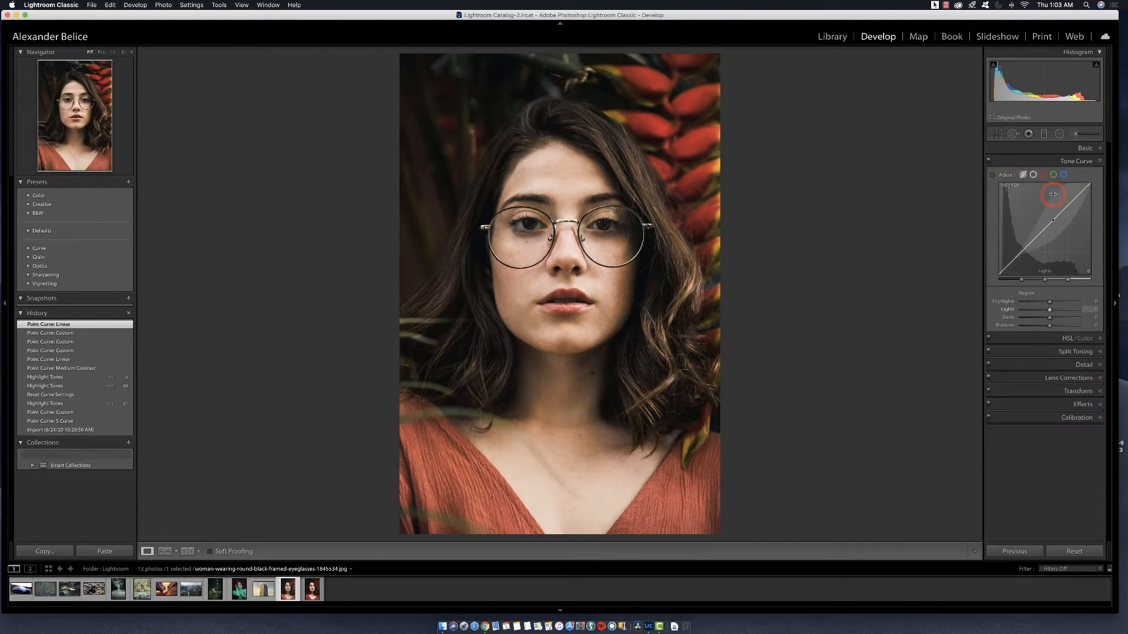
- Try shifting the region split points beneath the tone curve and restore them to their defaults
left_click(1060, 210)
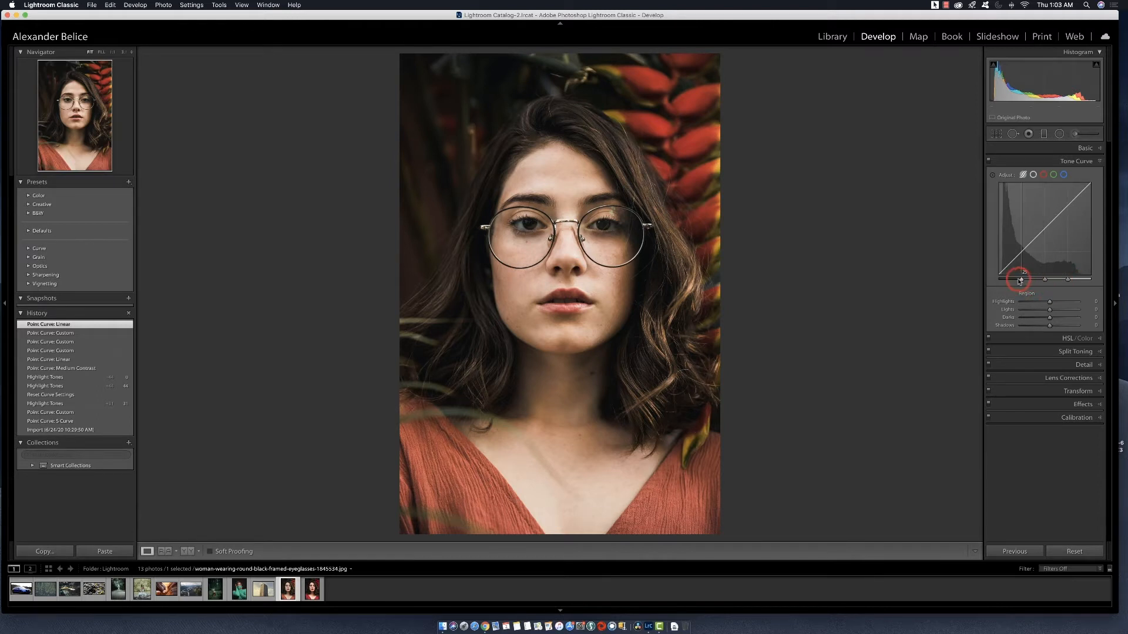
left_click_drag(1068, 281, 1073, 282)
right_click(1045, 254)
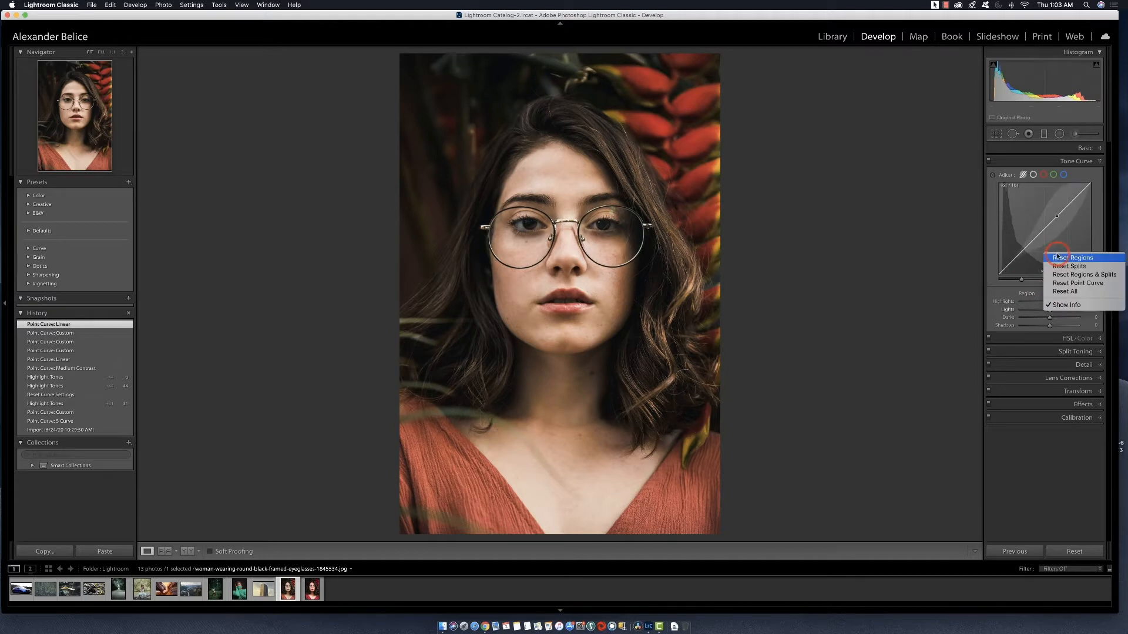
left_click(1076, 274)
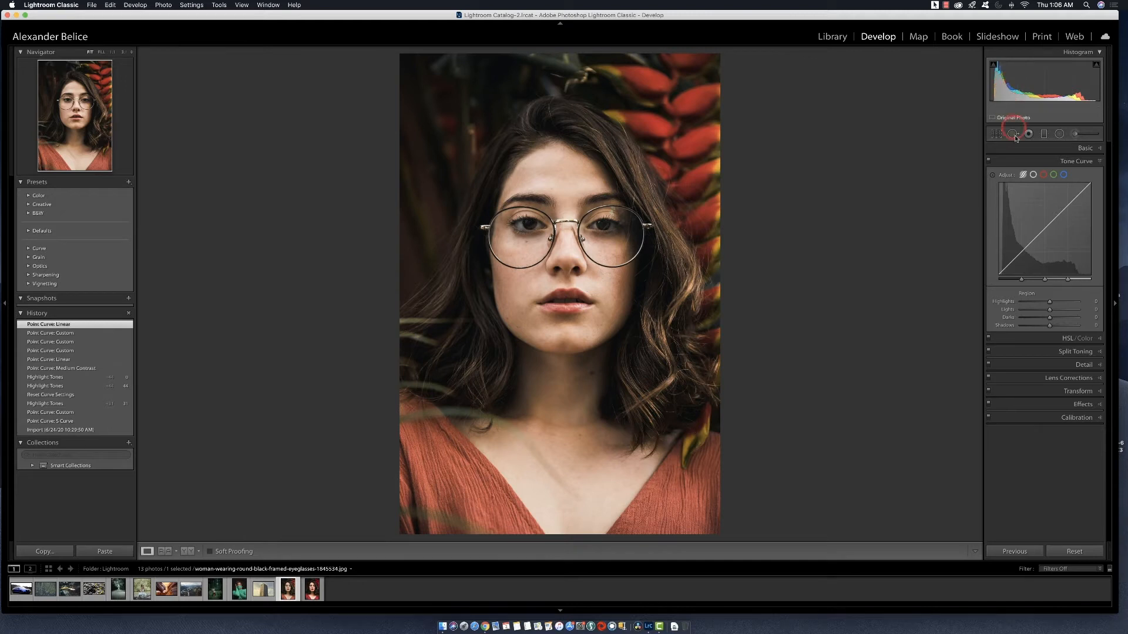
left_click_drag(1045, 281, 1046, 281)
double_click(1047, 281)
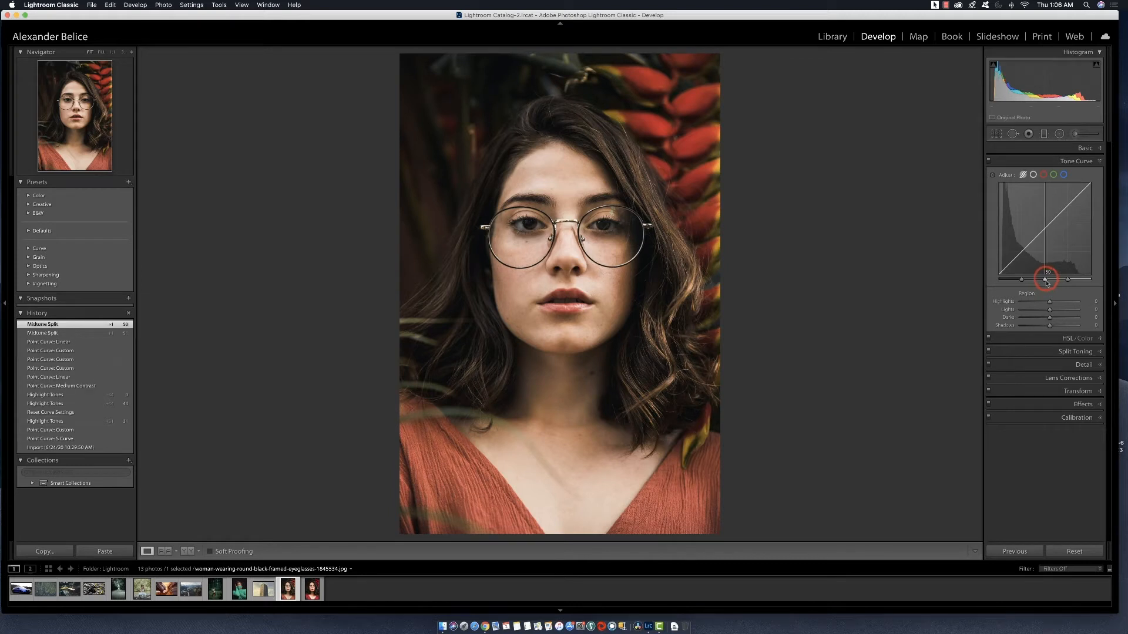
- Set the tone curve's Highlights to +32, look into the Basic adjustments, and return to the Tone Curve
mouse_move(1050, 303)
left_mouse_down()
mouse_move(1065, 302)
mouse_move(1054, 302)
left_mouse_up()
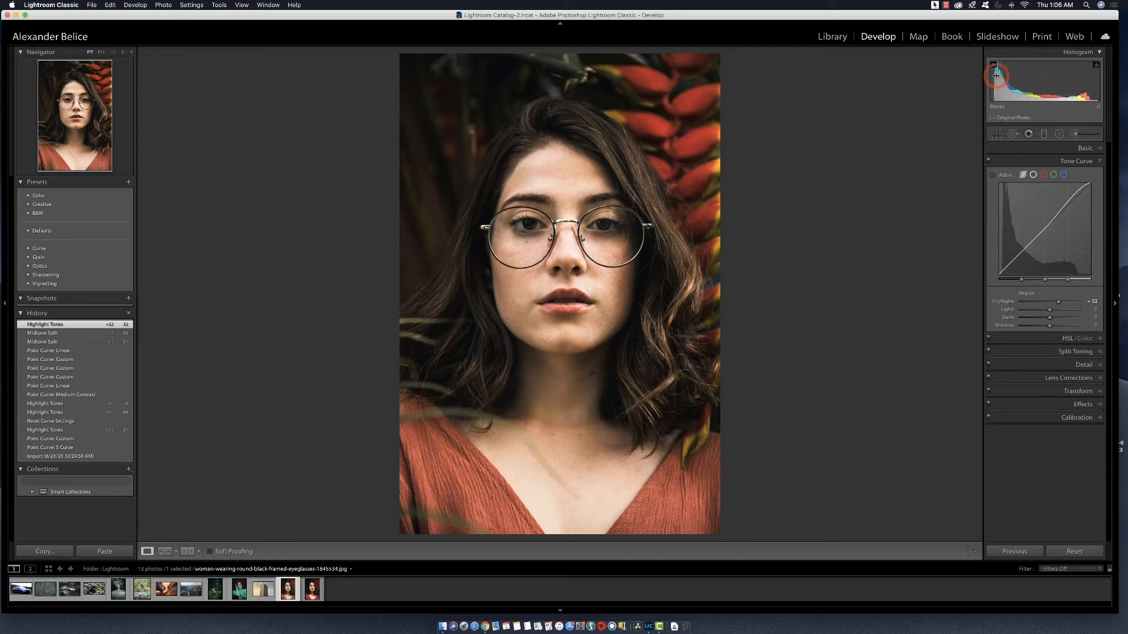
left_click(1101, 148)
left_click(1101, 148)
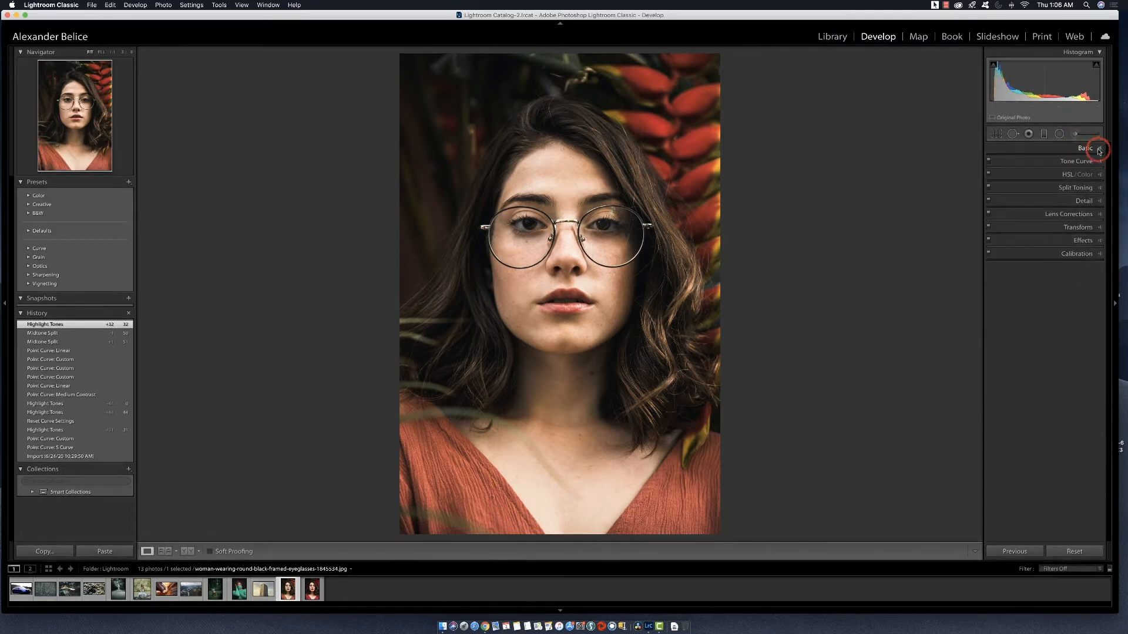
left_click(1046, 162)
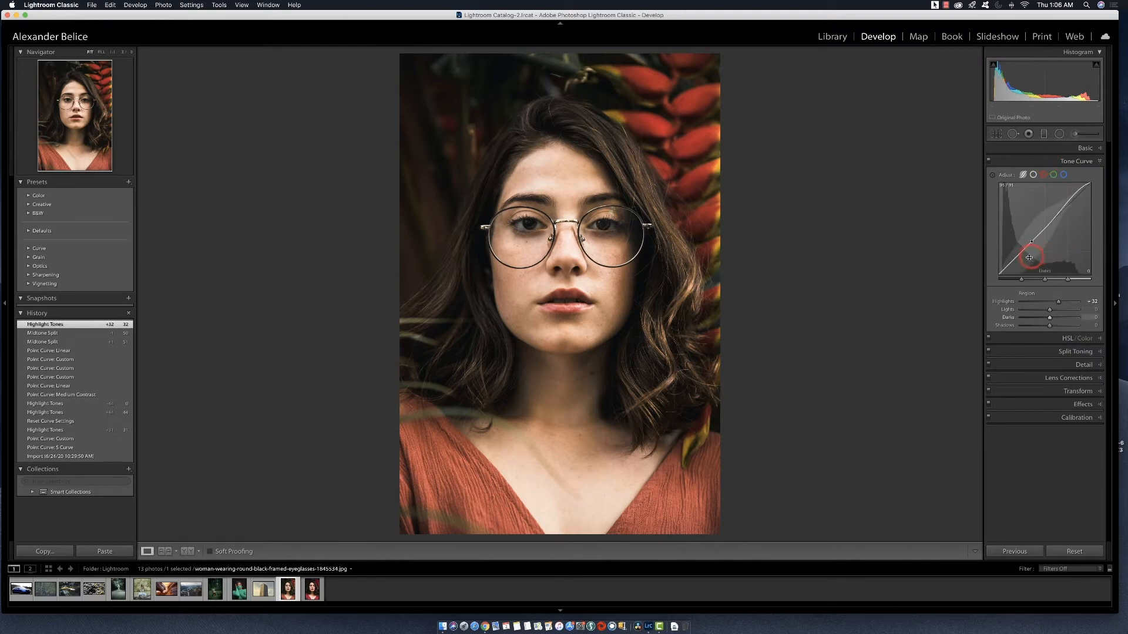
- Reshape the shadow region directly on the tone curve, trying +58 and +95 before ending at -33
left_click_drag(1020, 257, 1016, 232)
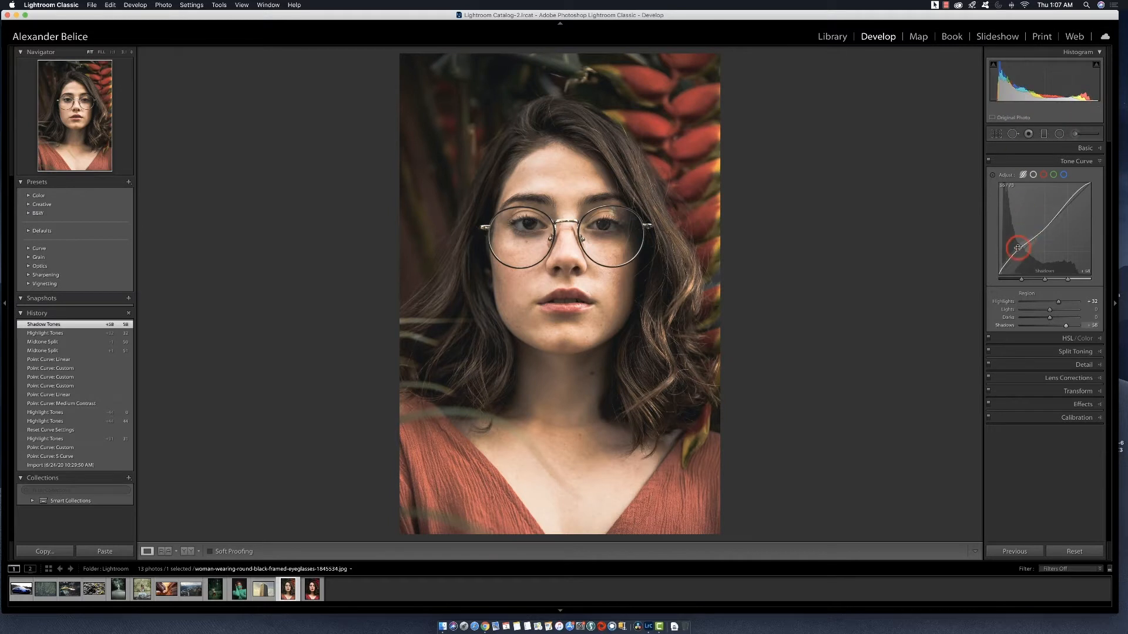
left_click_drag(1019, 249, 1019, 216)
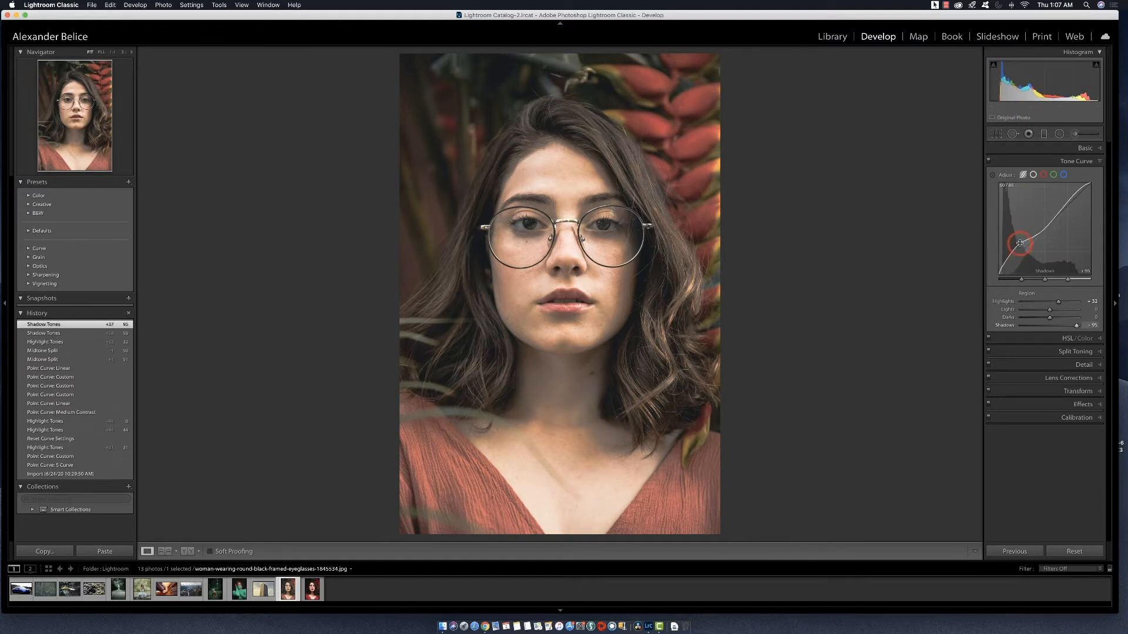
left_click_drag(1019, 243, 1019, 280)
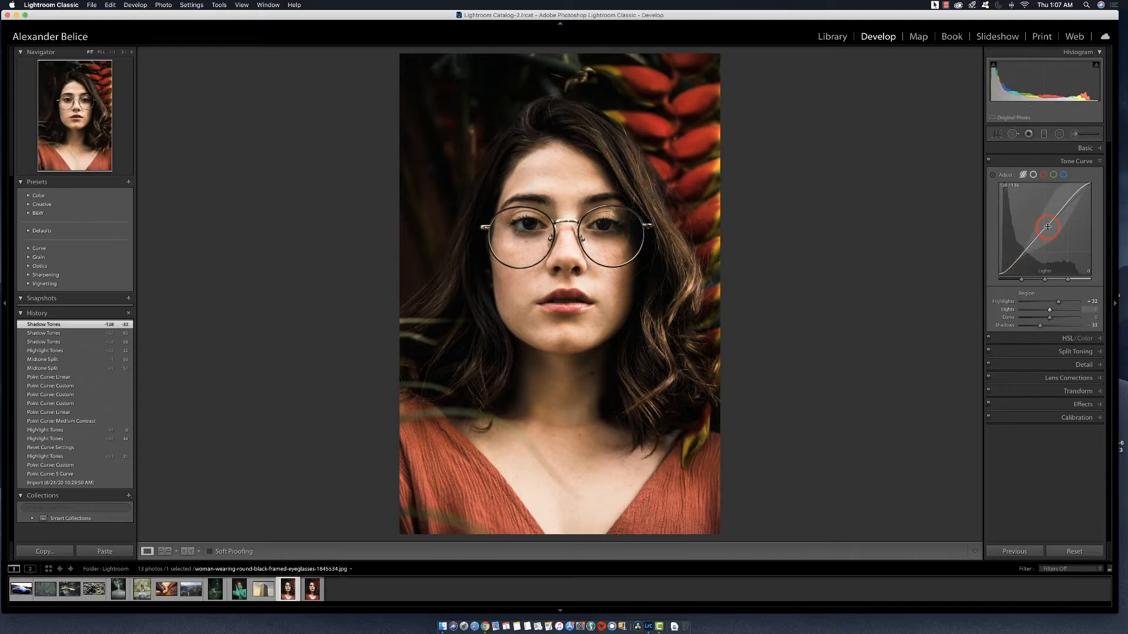
- Pull the light region of the tone curve down to -100, and reset all curve settings
left_click_drag(1056, 215, 1074, 262)
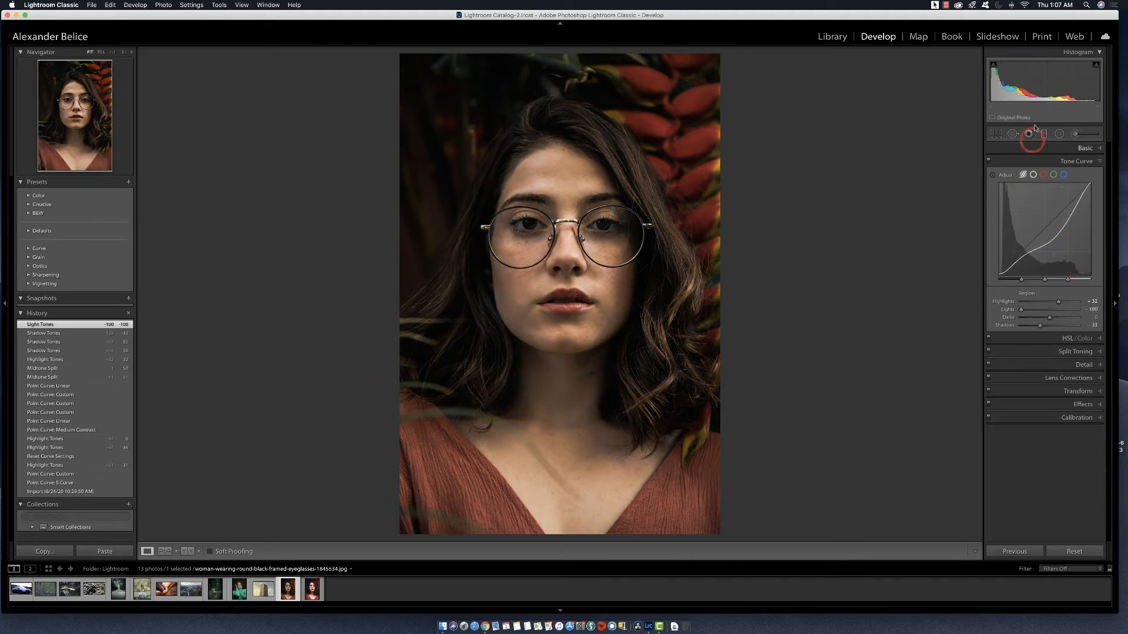
right_click(1063, 253)
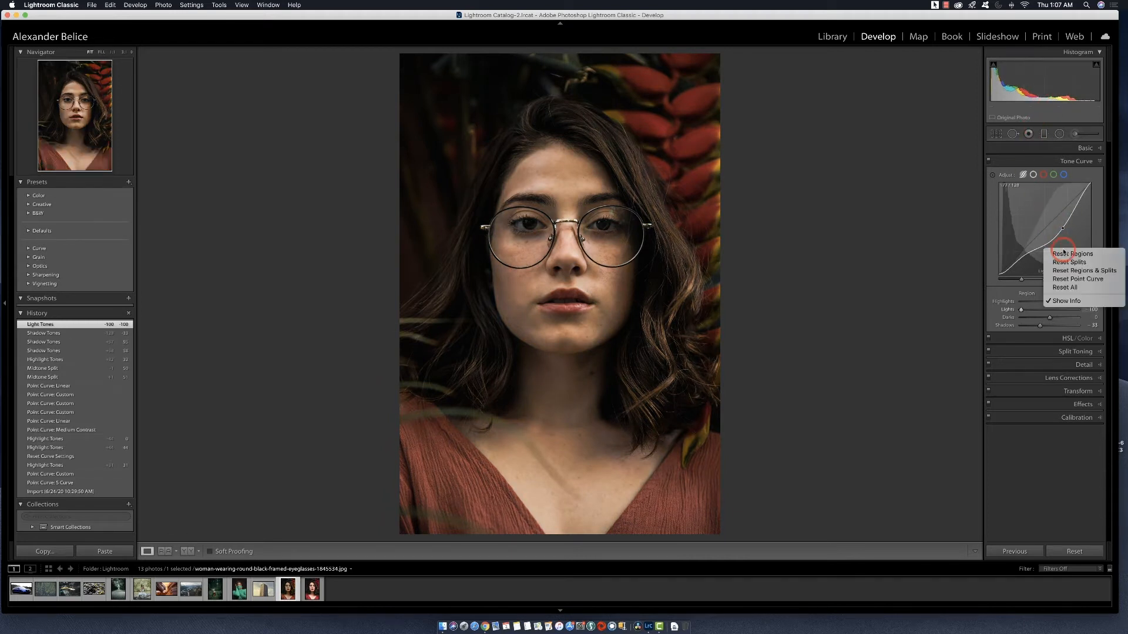
left_click(1080, 290)
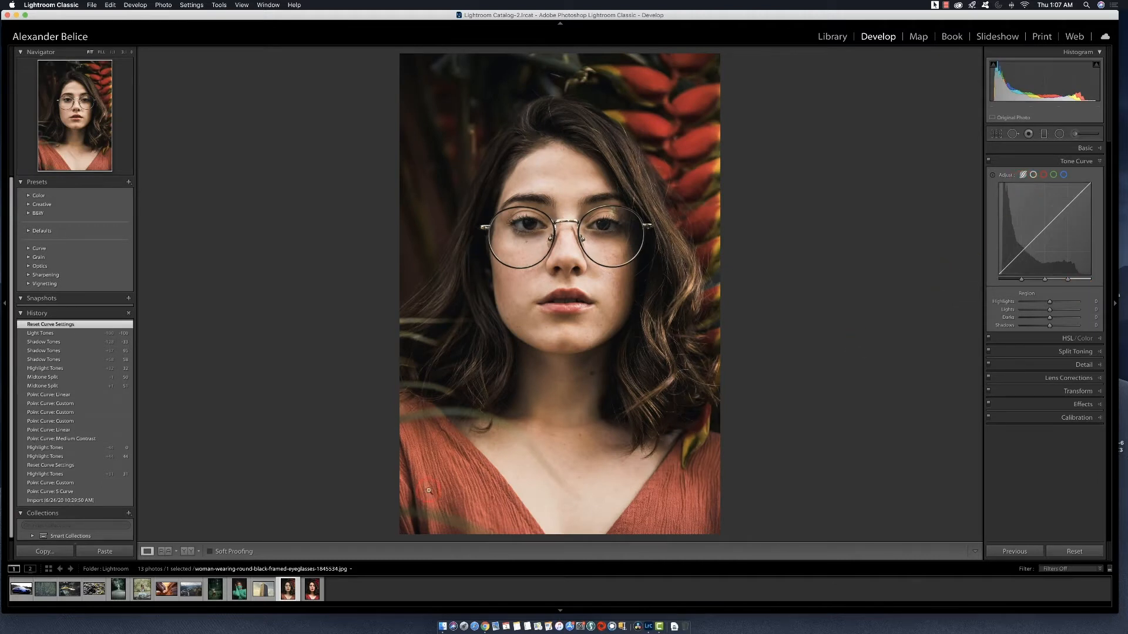
- Open the back-view photo of the woman sitting by the water and reset all of its tone curve settings
left_click(141, 590)
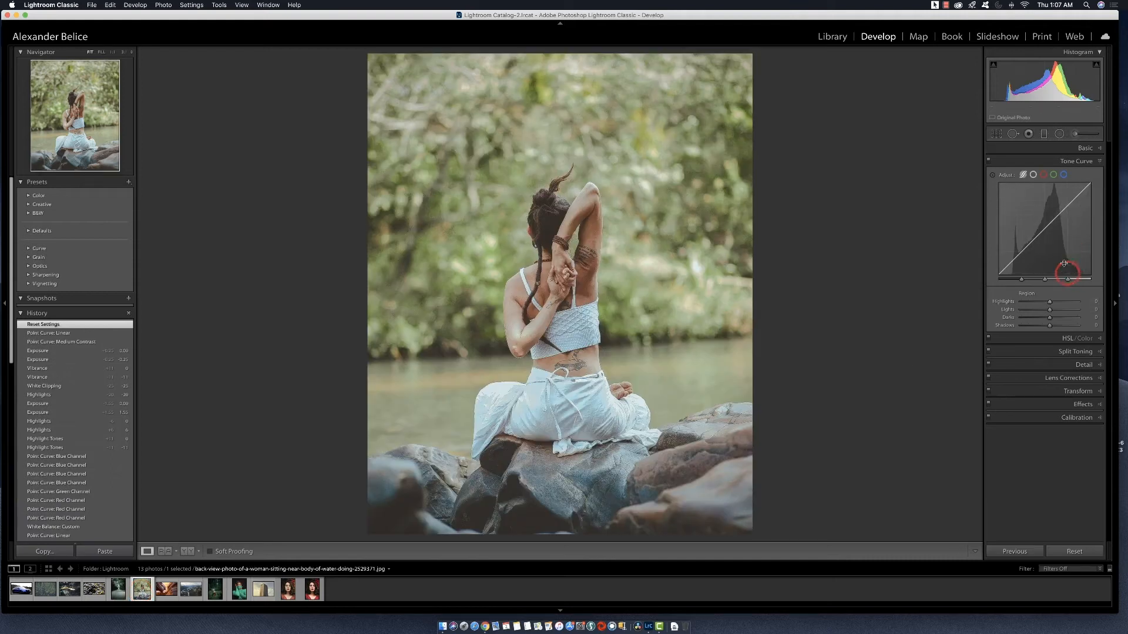
right_click(1046, 258)
left_click(1077, 295)
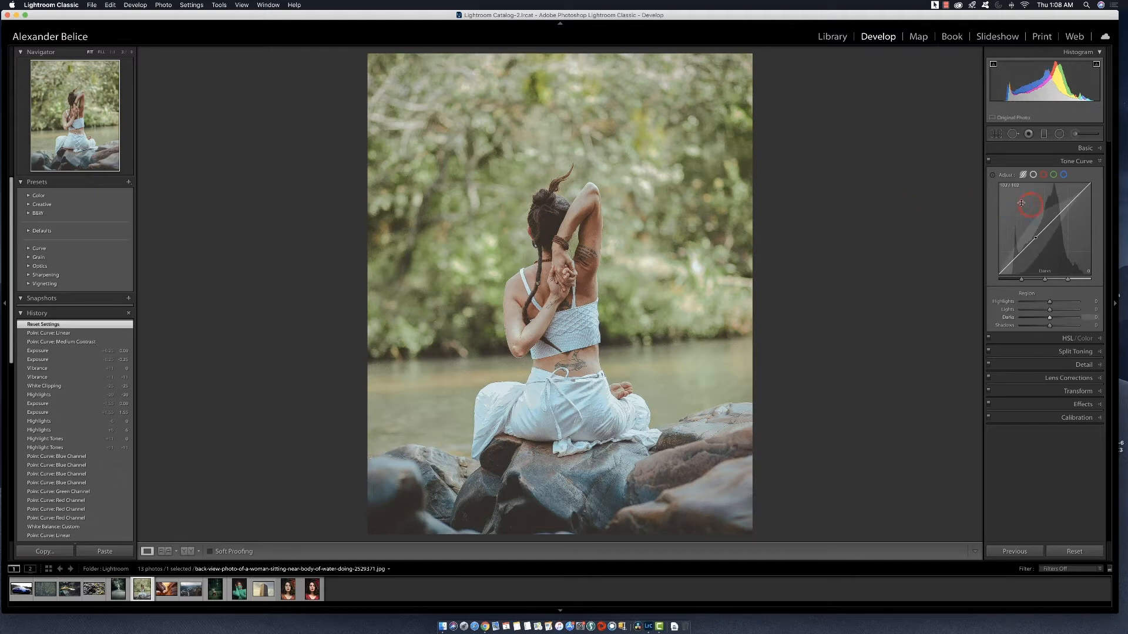
- Try raising the curve's Lights to +28 and lowering Exposure to -4.80 on the histogram, returning both to zero
mouse_move(1061, 212)
left_mouse_down()
mouse_move(1022, 176)
mouse_move(1096, 244)
mouse_move(1059, 201)
left_mouse_up()
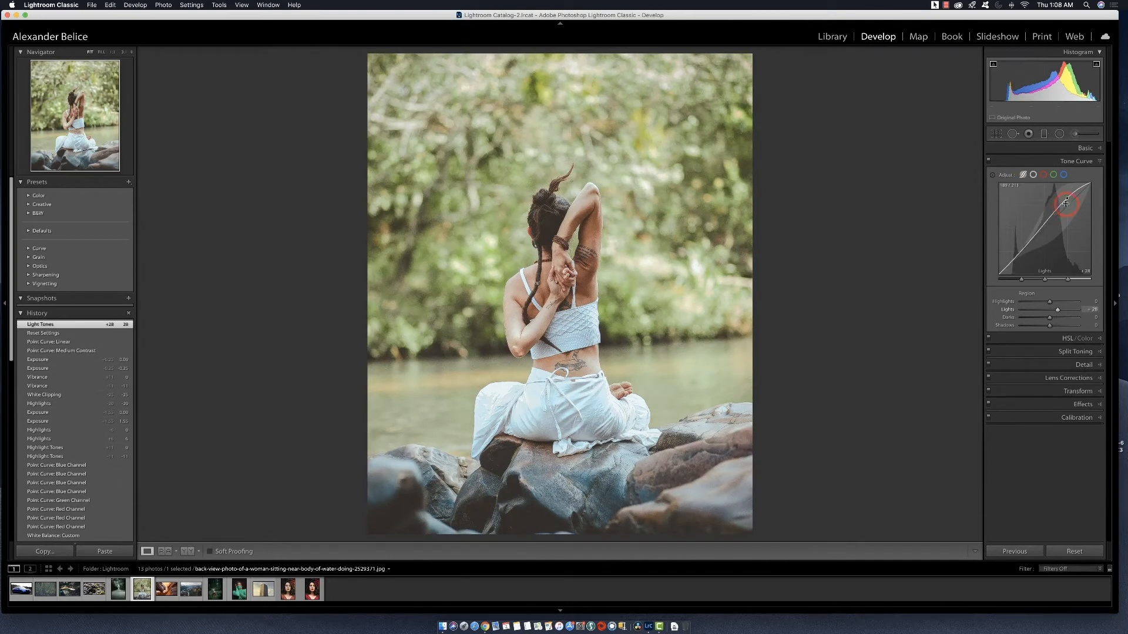
double_click(1060, 203)
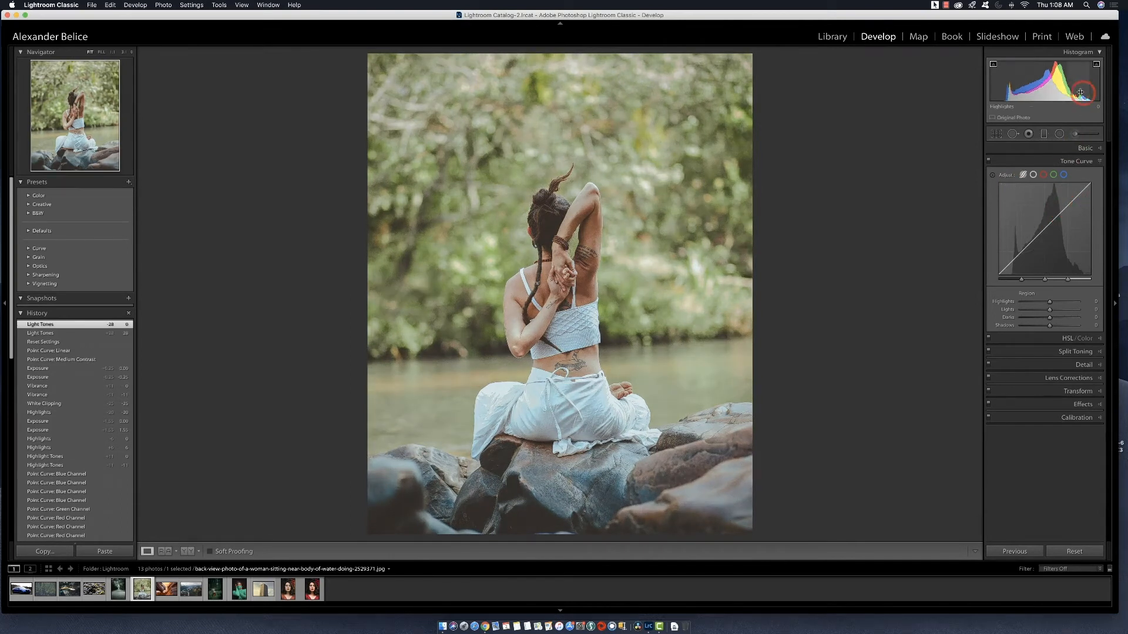
left_click_drag(1018, 70, 936, 93)
left_click_drag(1023, 88, 913, 90)
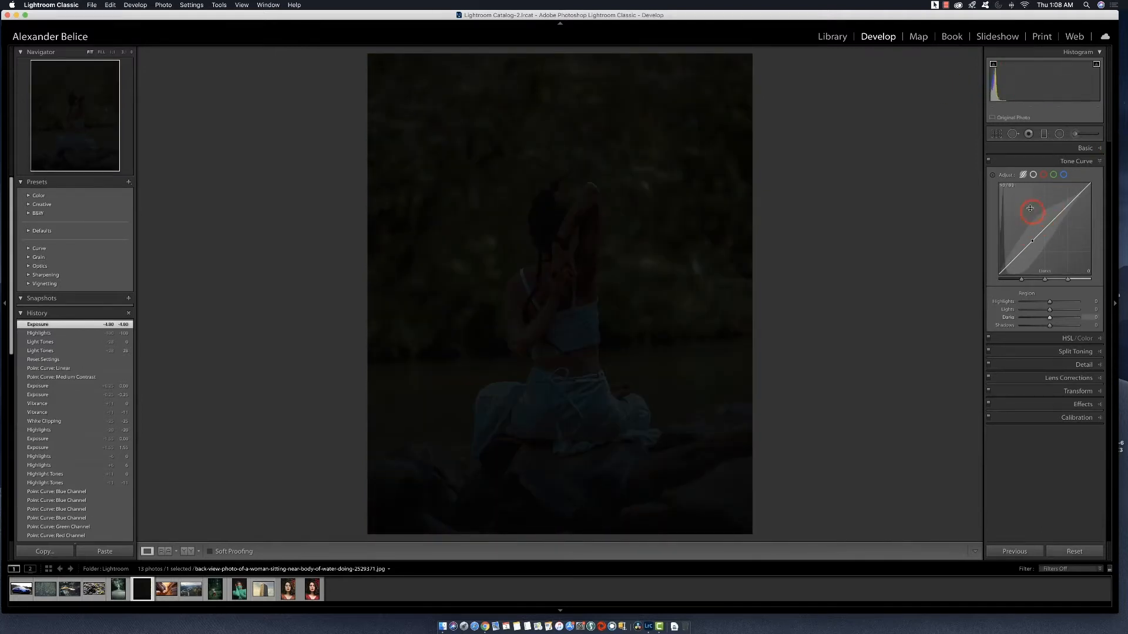
right_click(1052, 75)
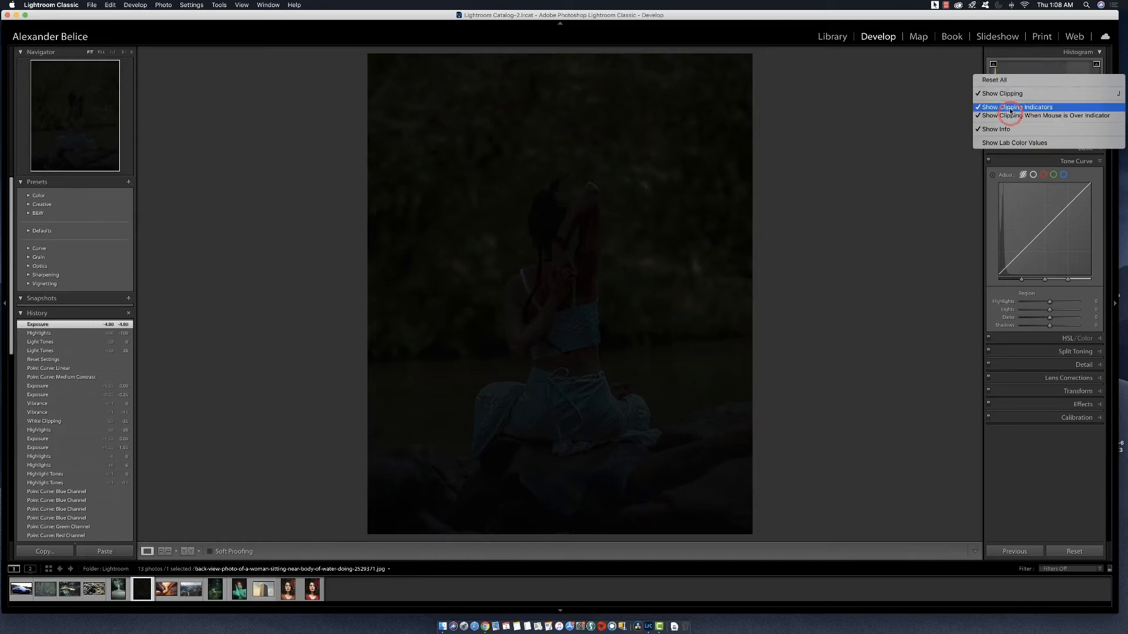
left_click(1007, 78)
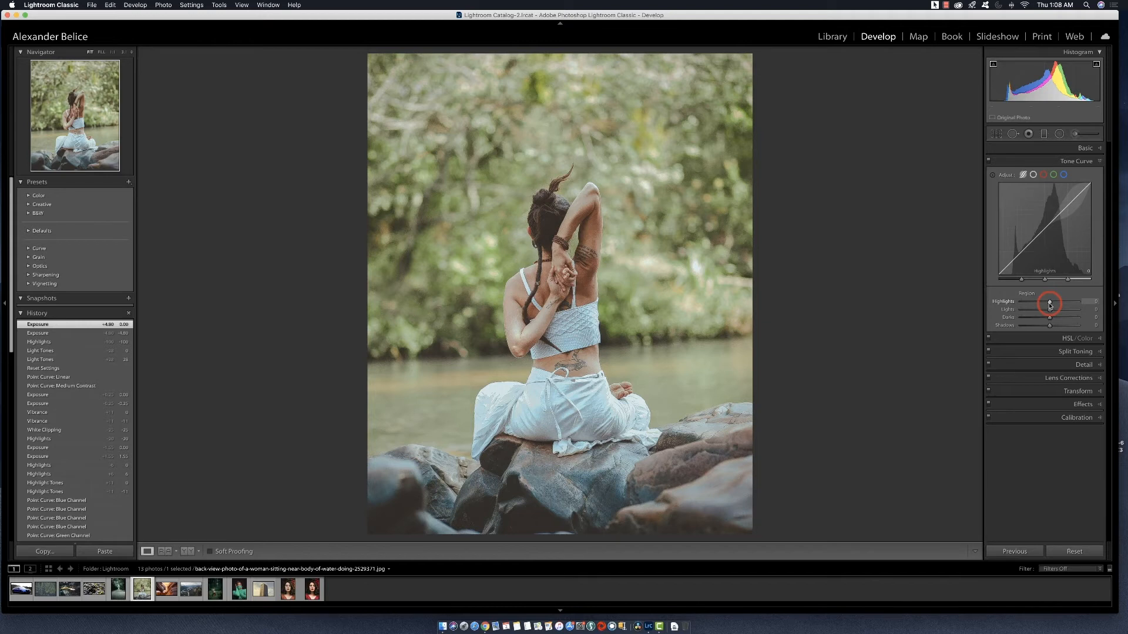
- Try a contrast curve with Highlights +39, Lights +15, Darks -74 and Shadows +3, and reset all curve settings
left_click_drag(1049, 303, 1031, 319)
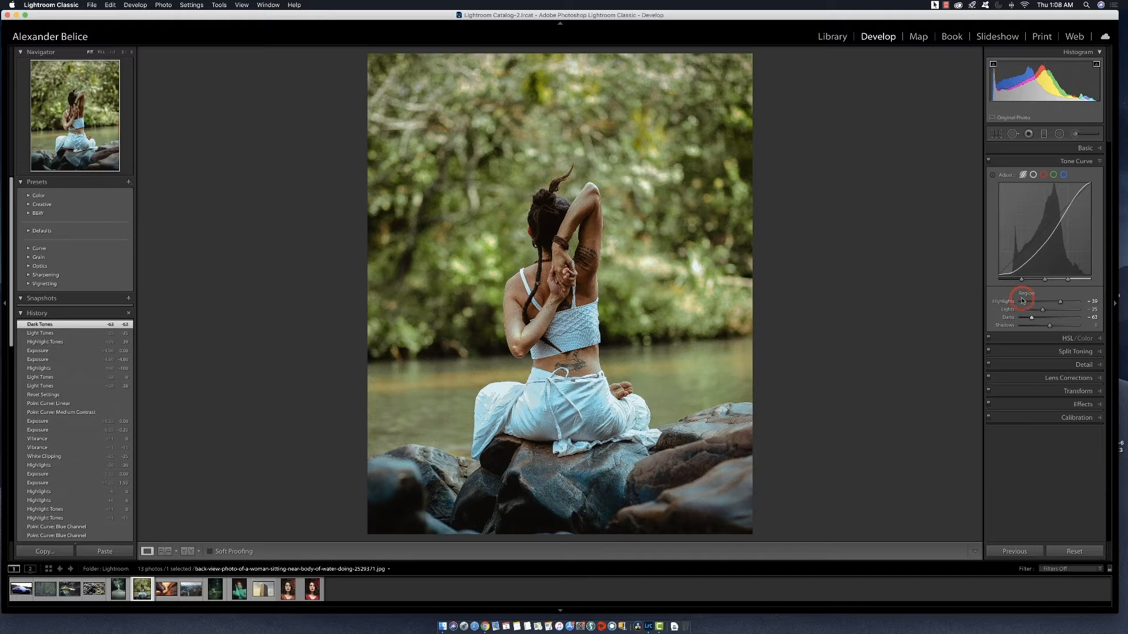
left_click_drag(1032, 317, 1054, 311)
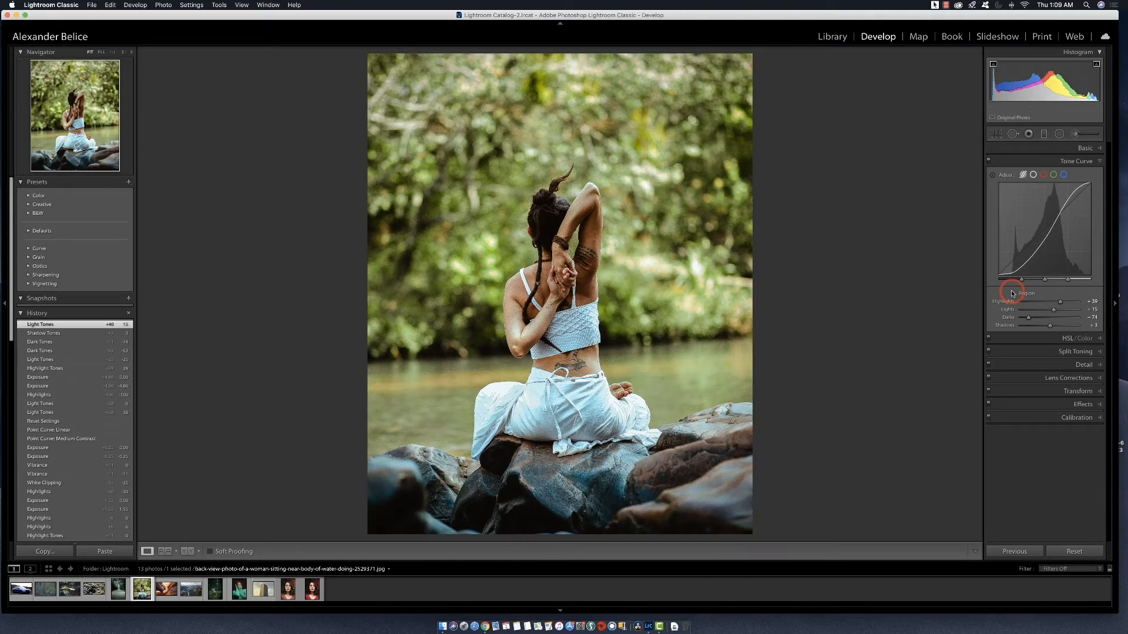
right_click(1063, 244)
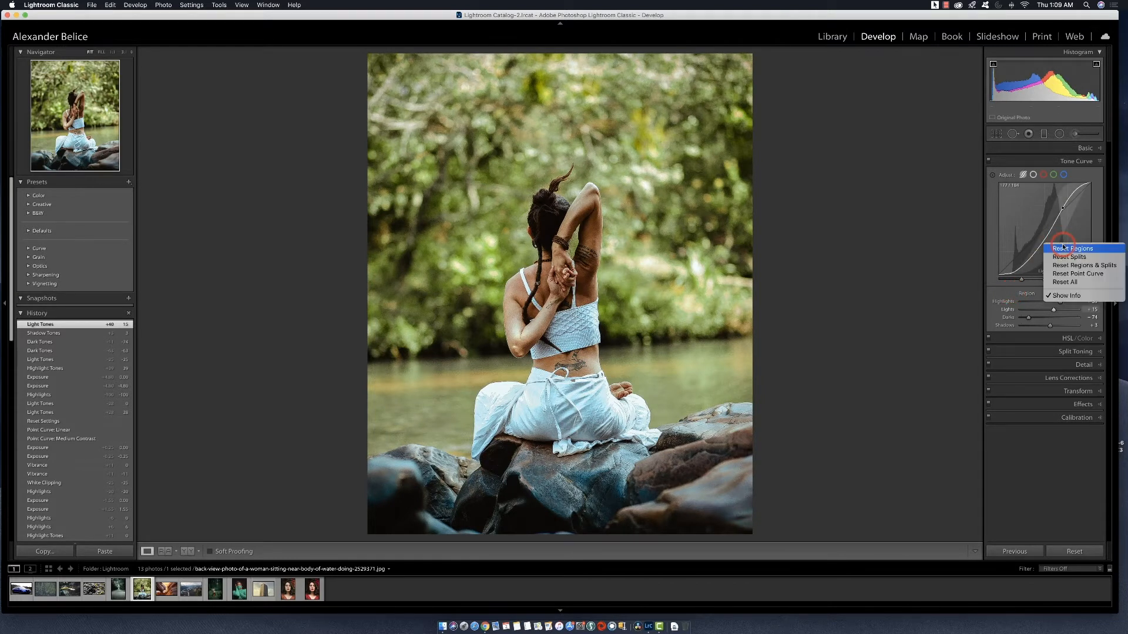
left_click(1078, 283)
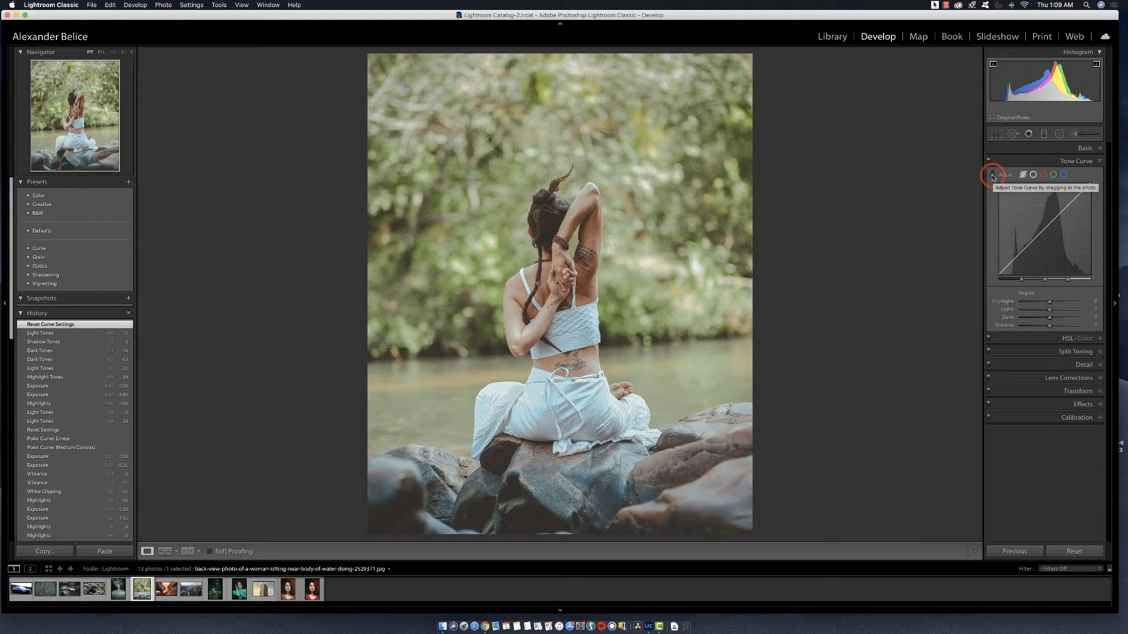
- Return to the portrait with round eyeglasses and set curve Shadows to -70 with the targeted adjustment tool on the dark hair beside the neck
left_click(992, 176)
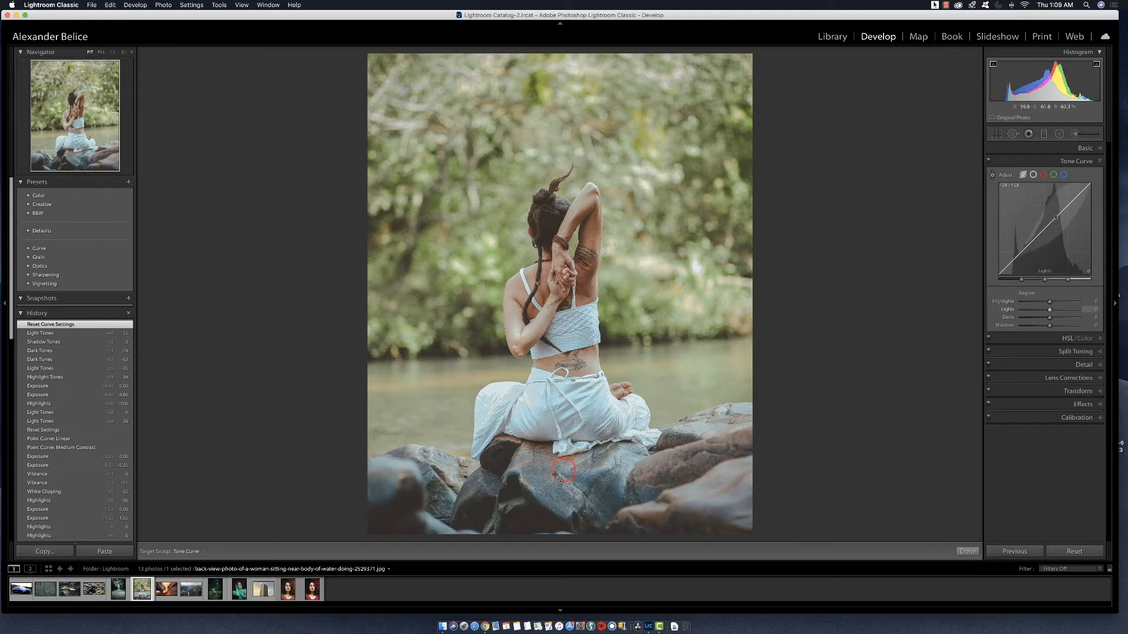
left_click(993, 176)
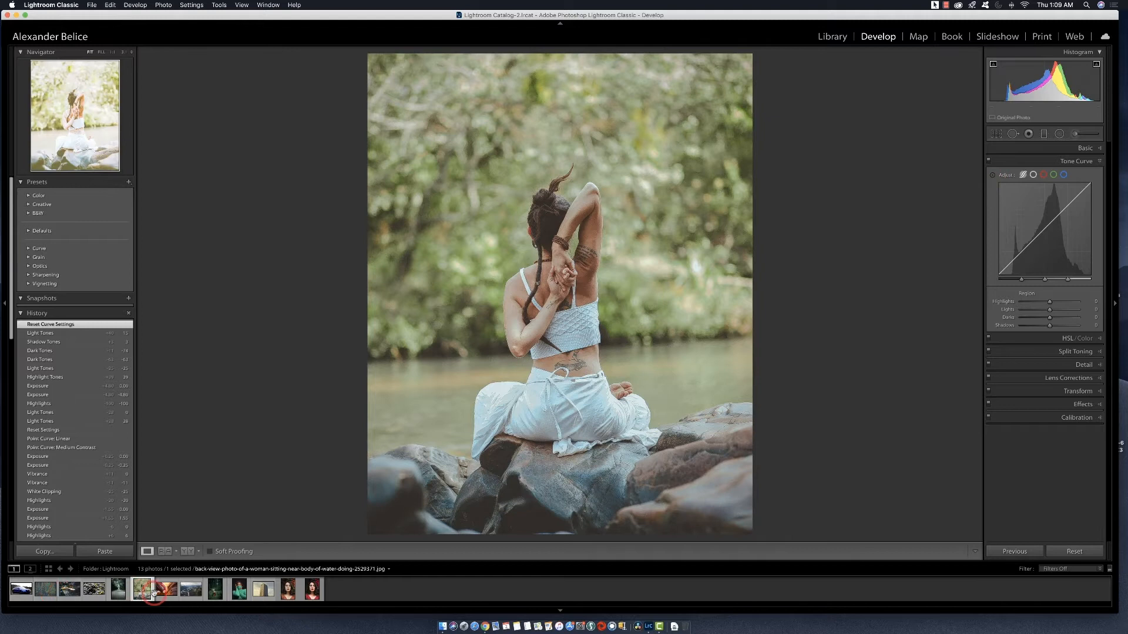
left_click(289, 589)
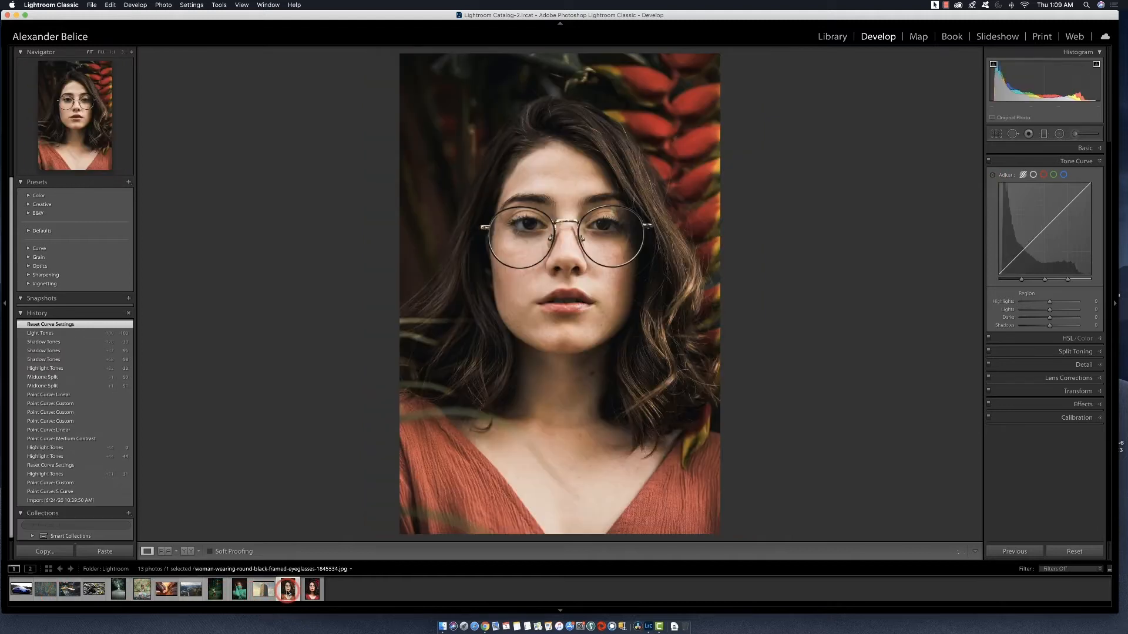
left_click(993, 176)
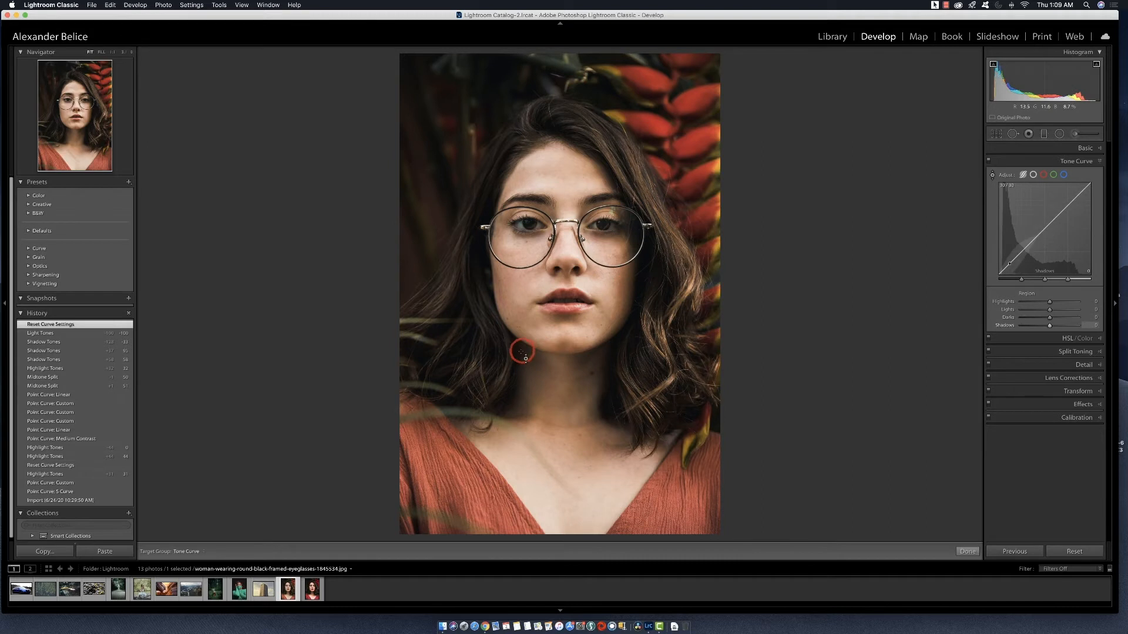
mouse_move(509, 355)
left_mouse_down()
mouse_move(511, 330)
mouse_move(510, 368)
mouse_move(512, 358)
left_mouse_up()
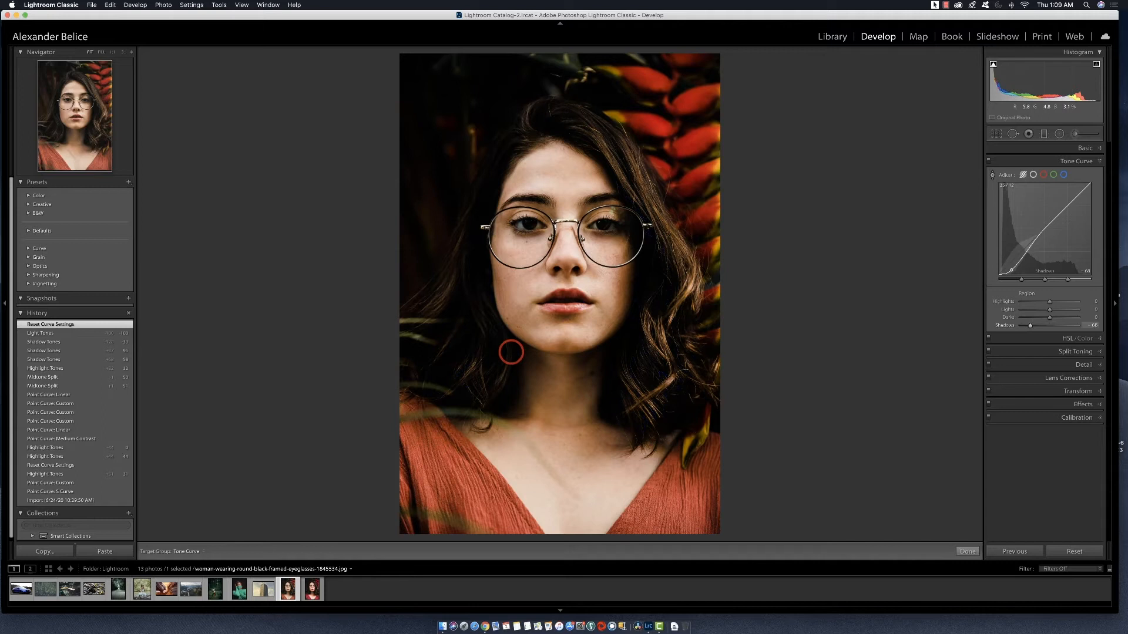
mouse_move(511, 353)
left_mouse_down()
mouse_move(515, 279)
mouse_move(507, 340)
left_mouse_up()
left_click_drag(507, 336, 509, 356)
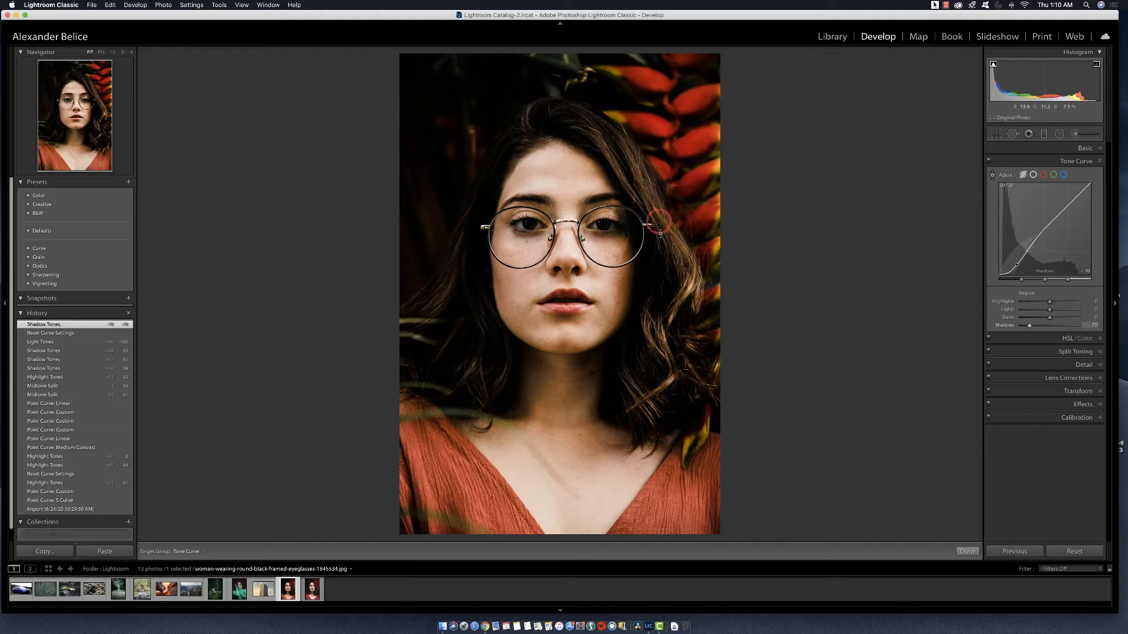
- Reset all of the portrait's tone curve settings, and turn the curve's targeted adjustment tool off and back on
right_click(1055, 223)
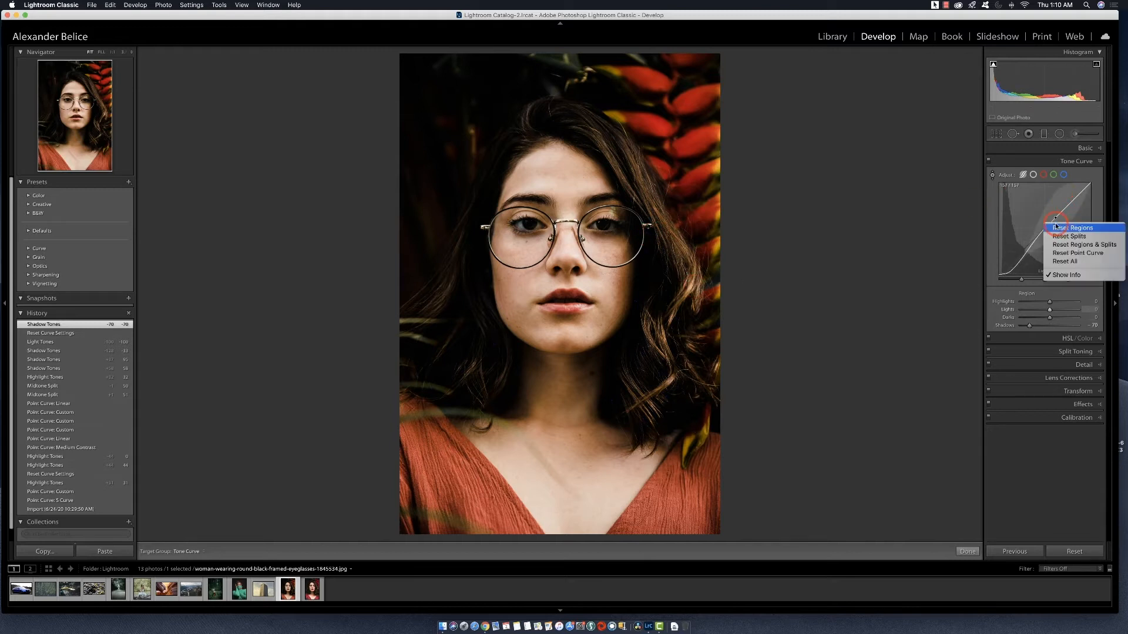
left_click(1073, 259)
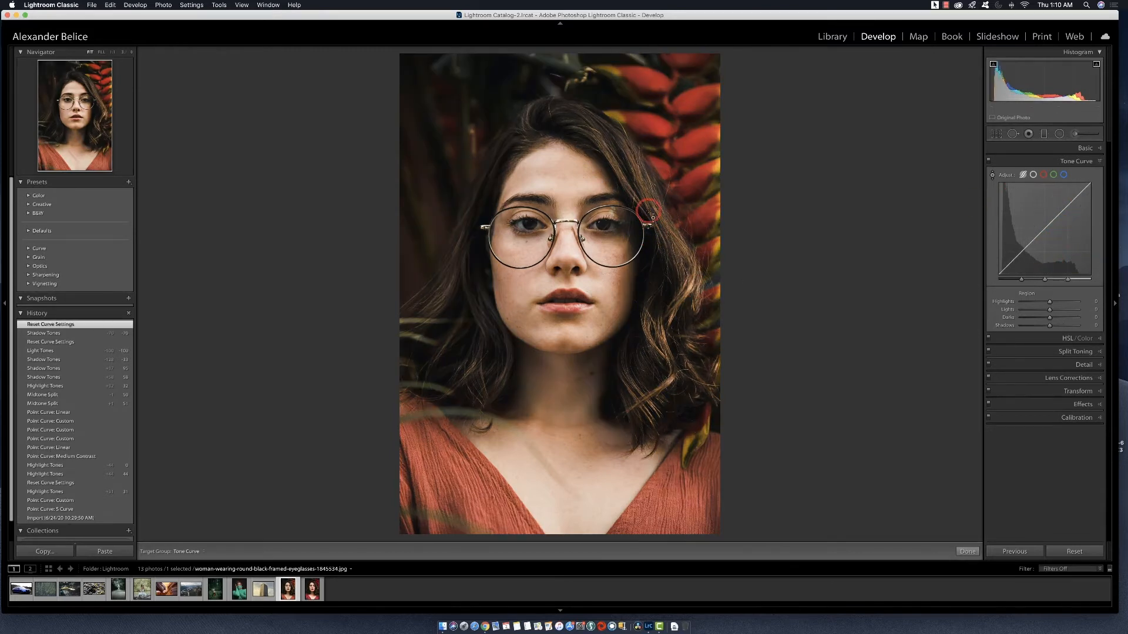
left_click(993, 176)
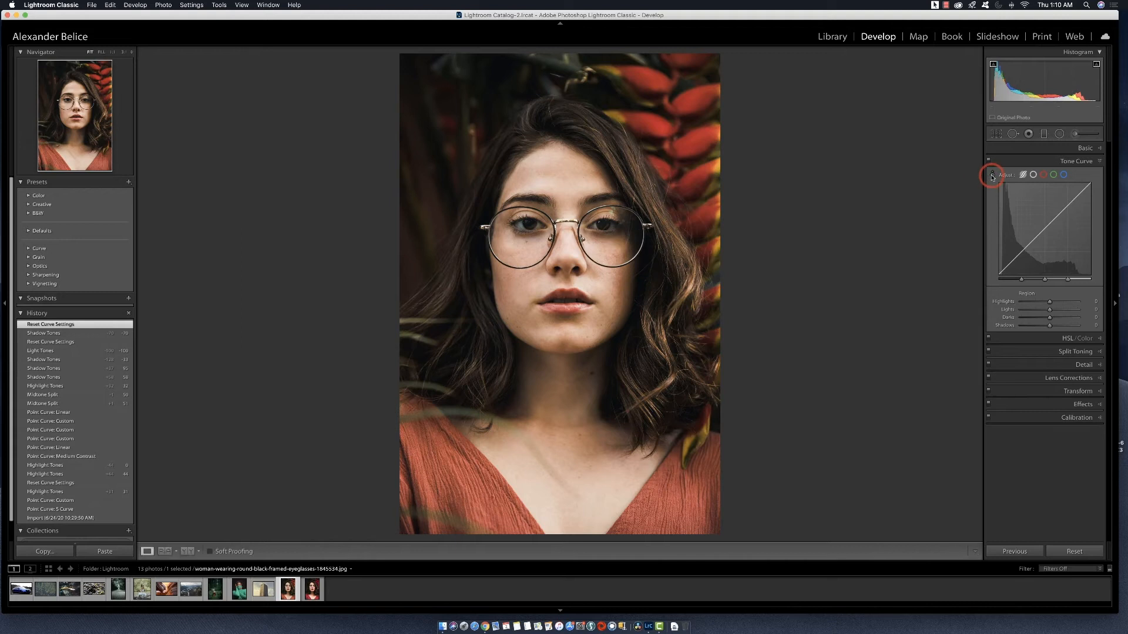
left_click(993, 176)
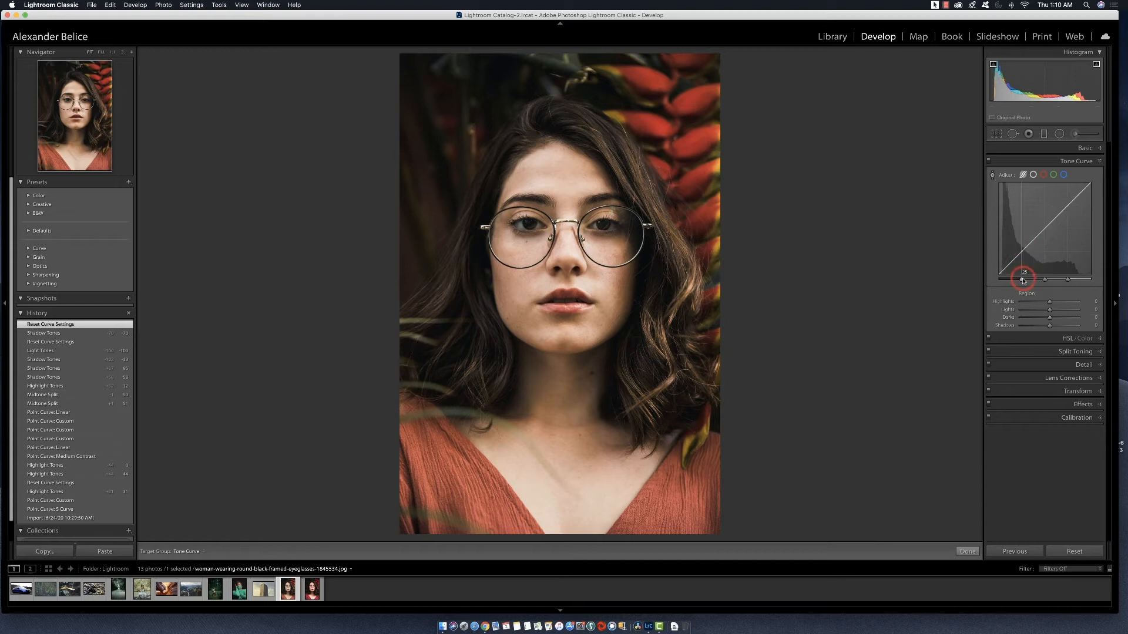
- Try shifting the curve's shadow split to 13 and the midtone split to 30 and 59, and reset all curve settings
mouse_move(1021, 280)
left_mouse_down()
mouse_move(1010, 280)
mouse_move(1040, 280)
mouse_move(1027, 280)
left_mouse_up()
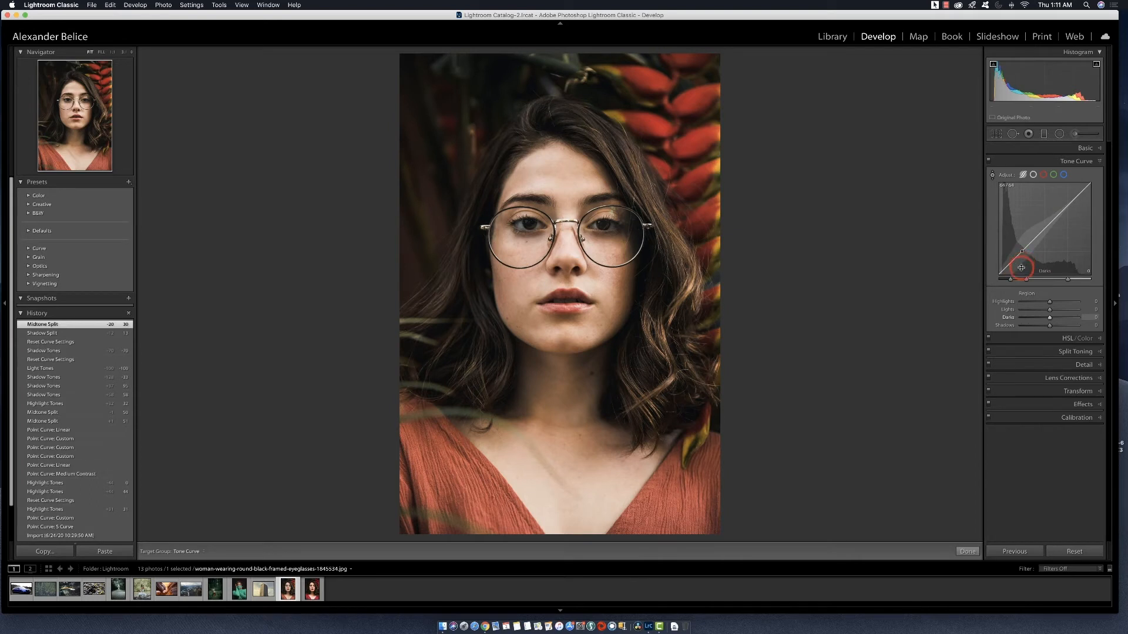
left_click_drag(1037, 281, 1053, 280)
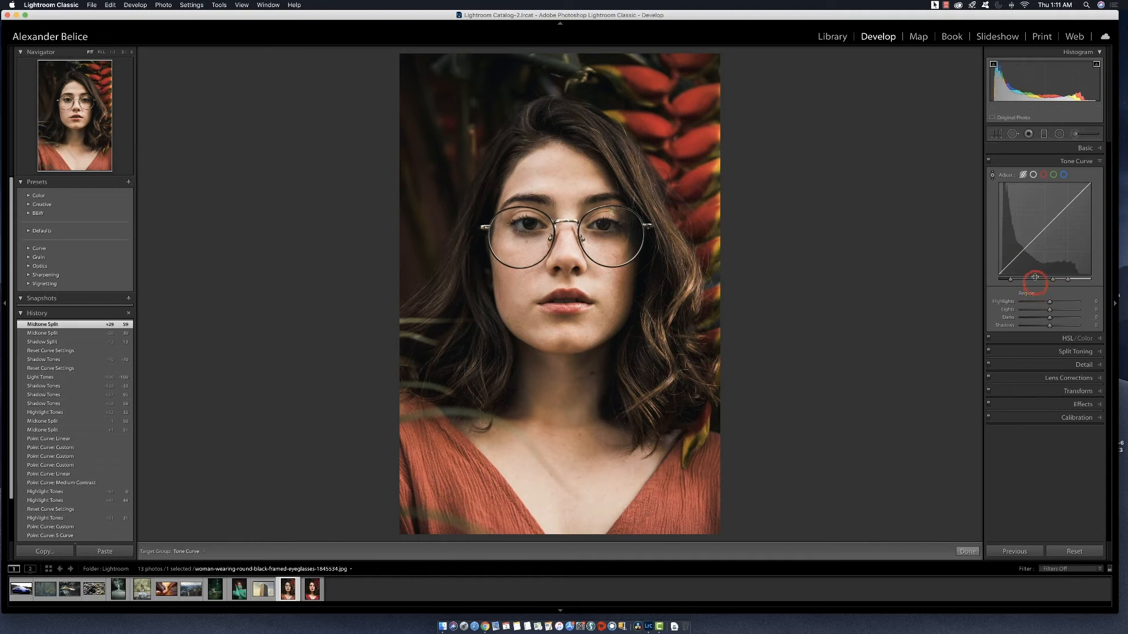
right_click(1040, 246)
left_click(1071, 287)
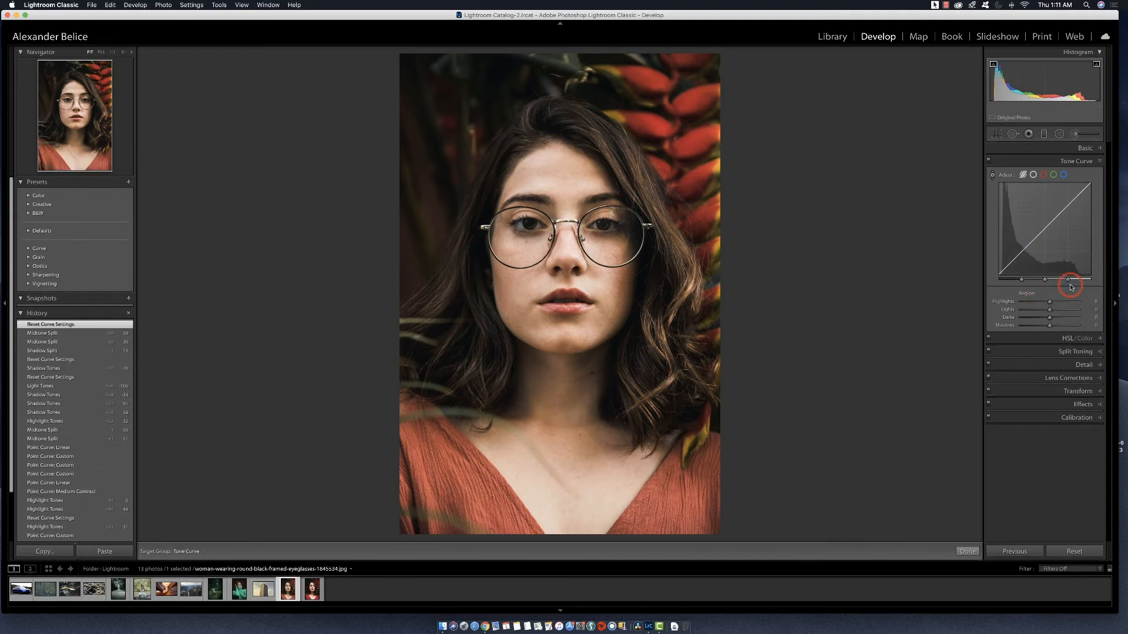
- Switch the portrait to the point curve and try the Medium Contrast preset before applying Strong Contrast
left_click(1034, 175)
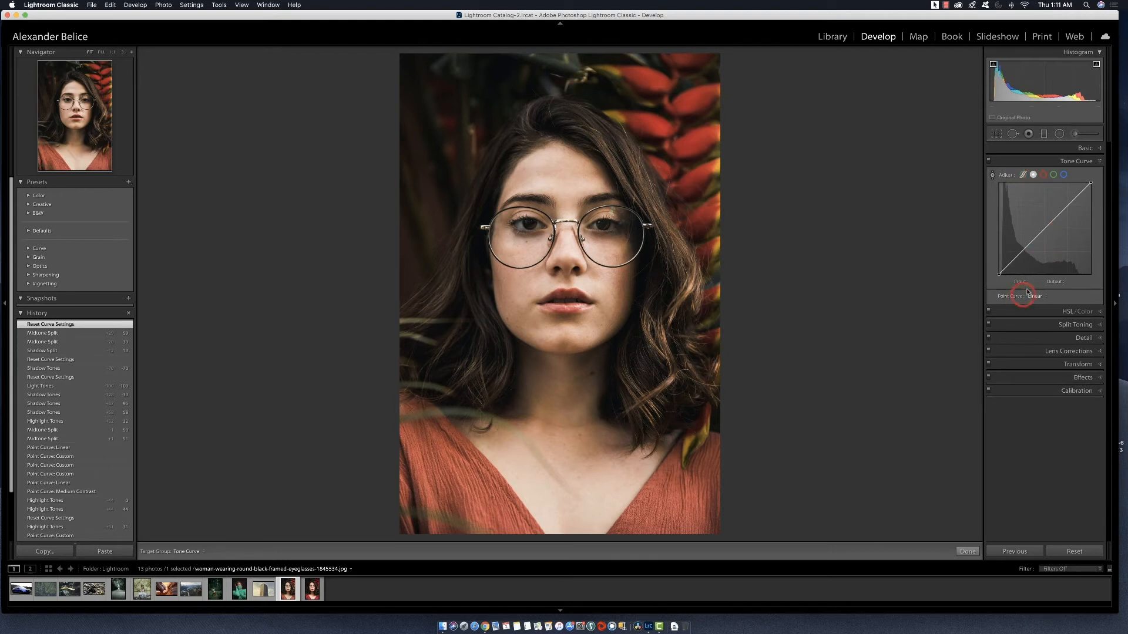
right_click(1044, 253)
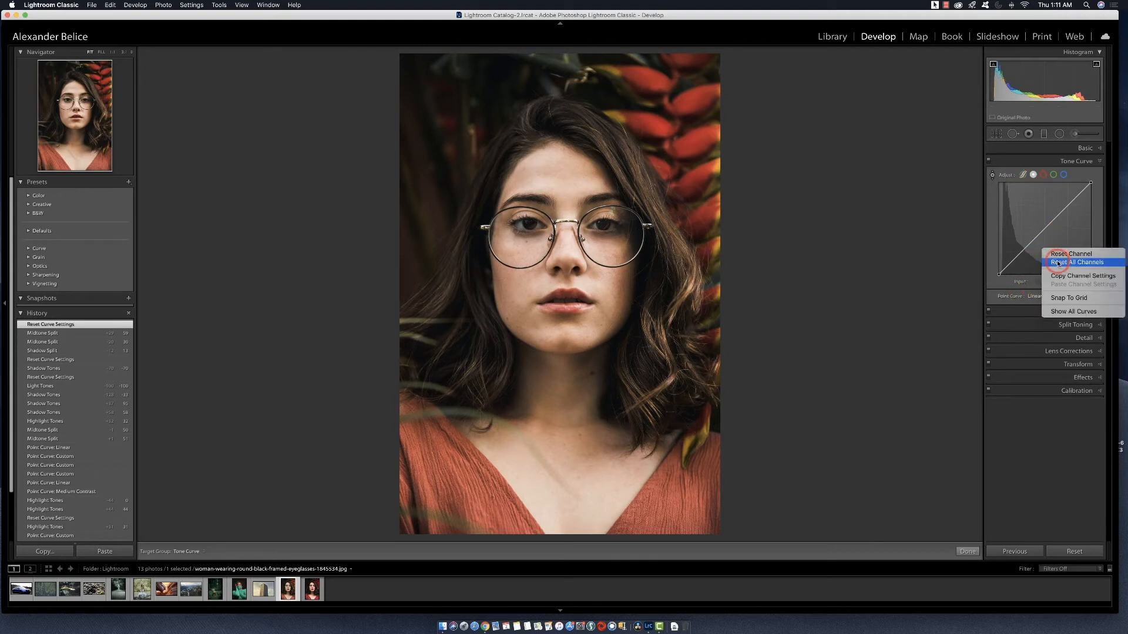
left_click(1058, 262)
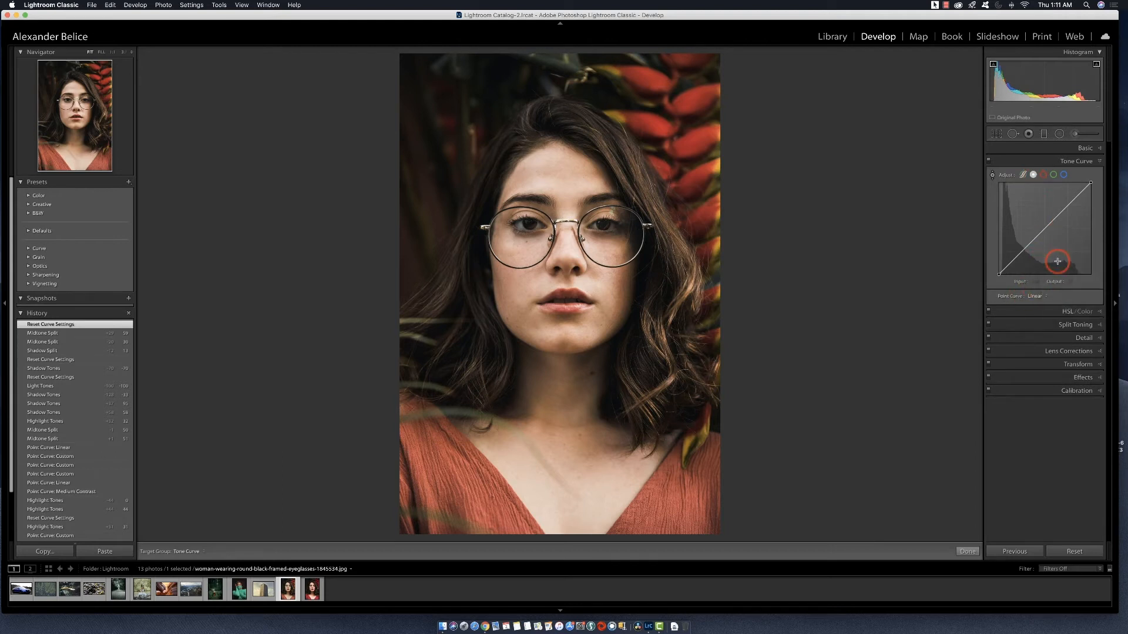
left_click(1046, 298)
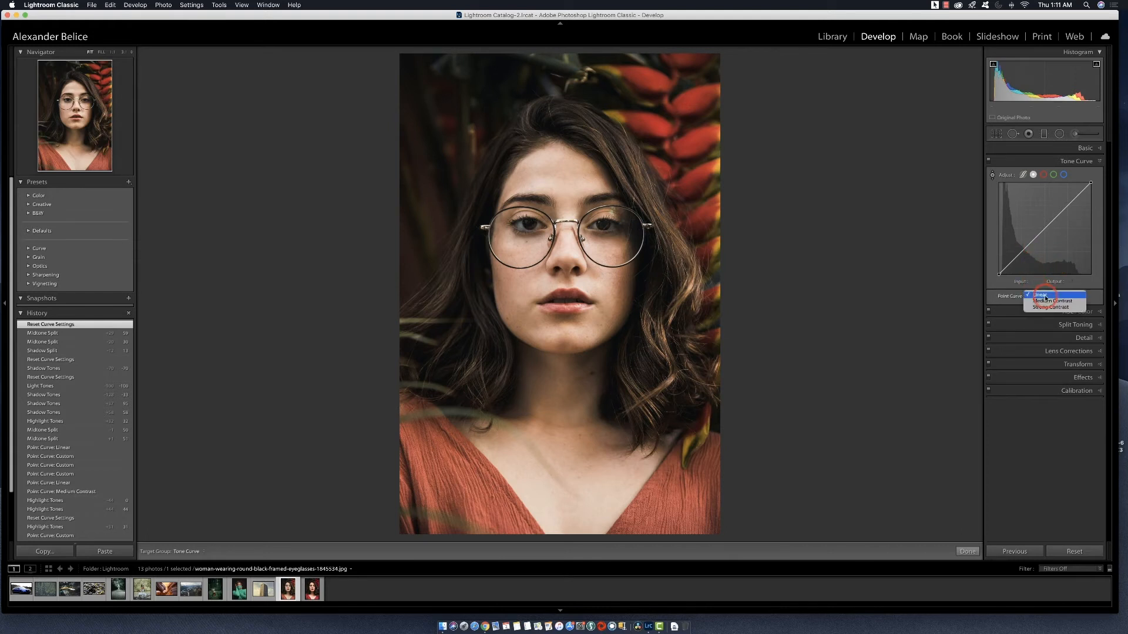
left_click(1046, 301)
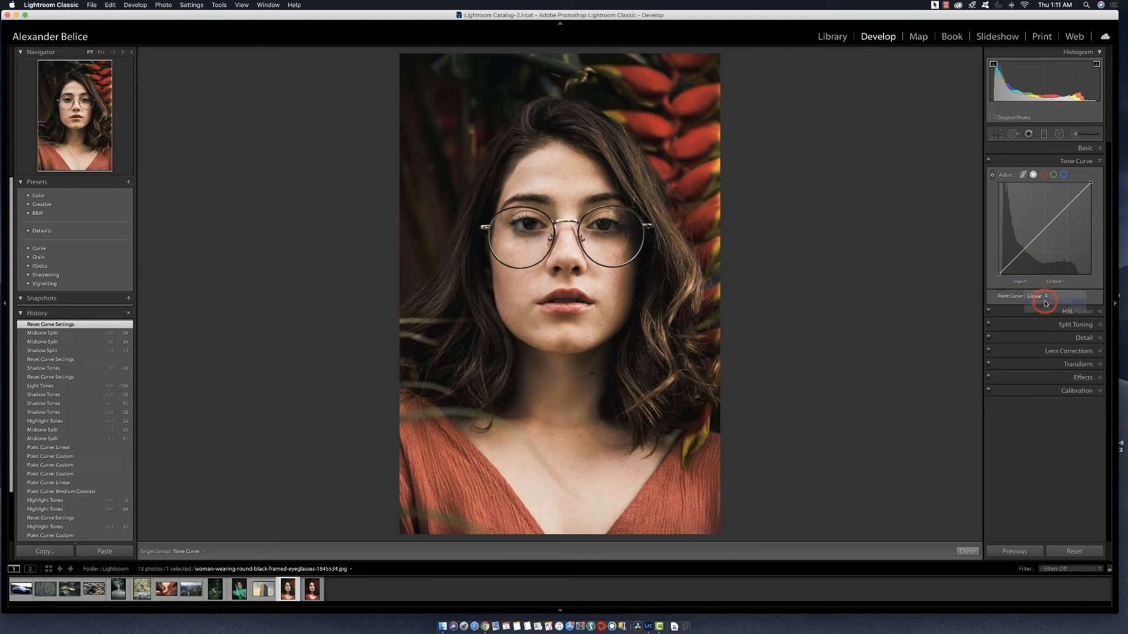
left_click(1047, 301)
left_click(1062, 306)
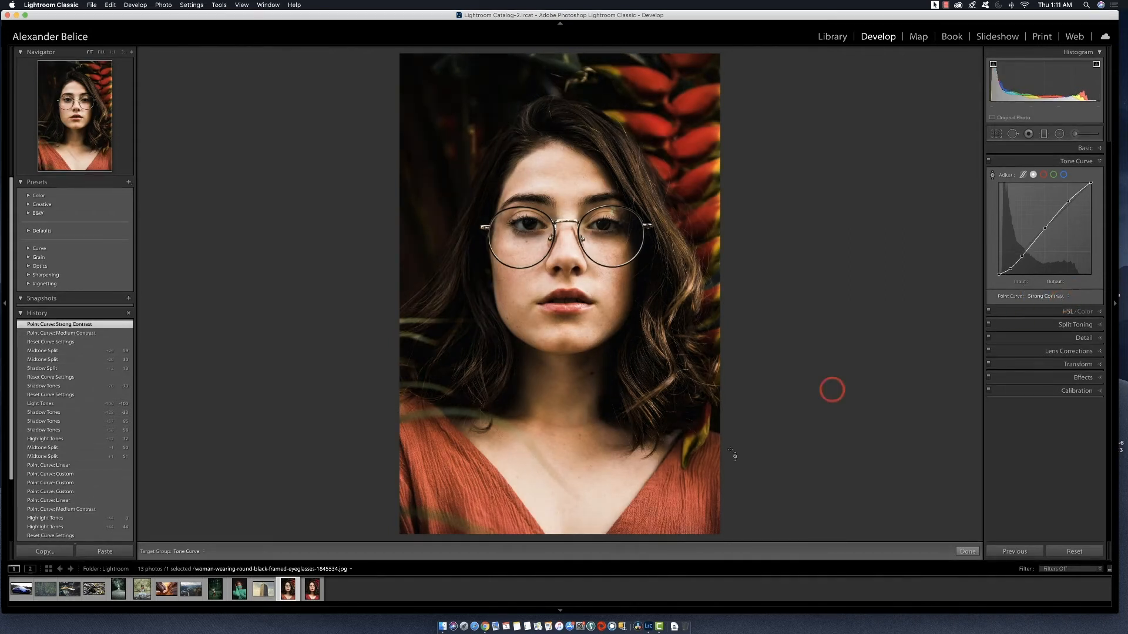
- Open the back-view photo of the woman by the water and try the Medium Contrast and Strong Contrast point curves
left_click(142, 593)
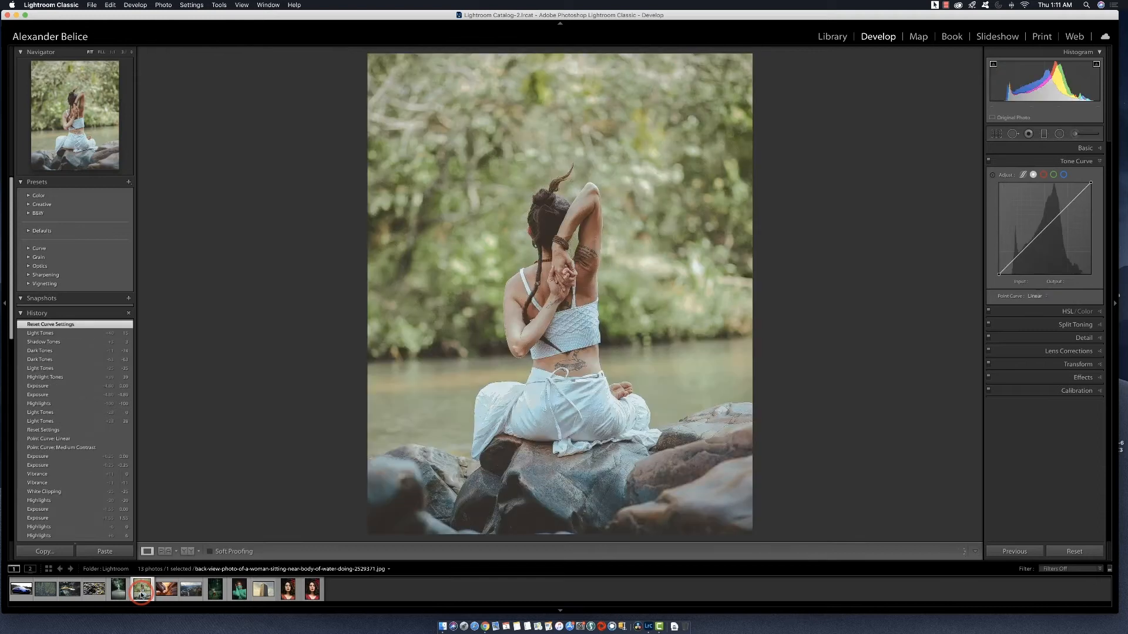
right_click(1066, 250)
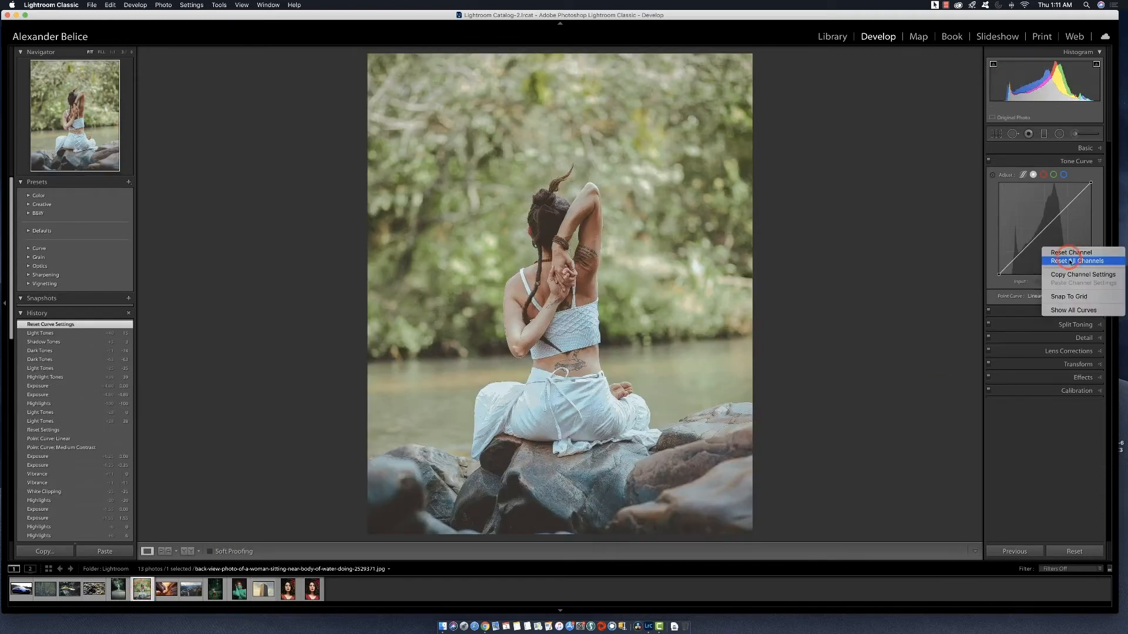
left_click(1061, 275)
left_click(1041, 296)
left_click(1040, 302)
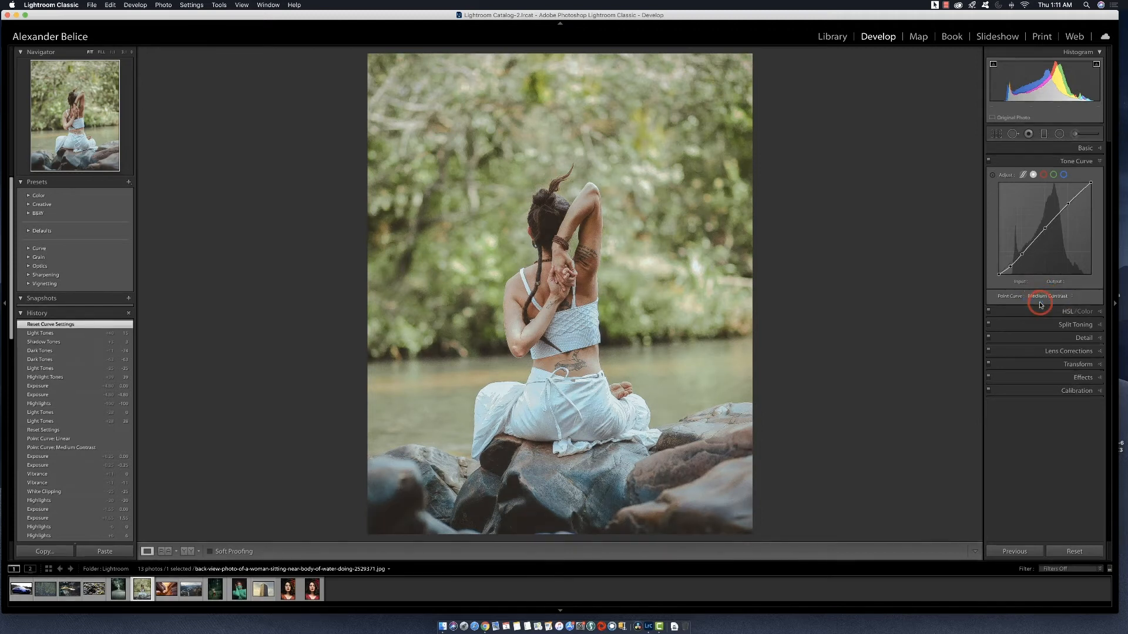
left_click(1066, 297)
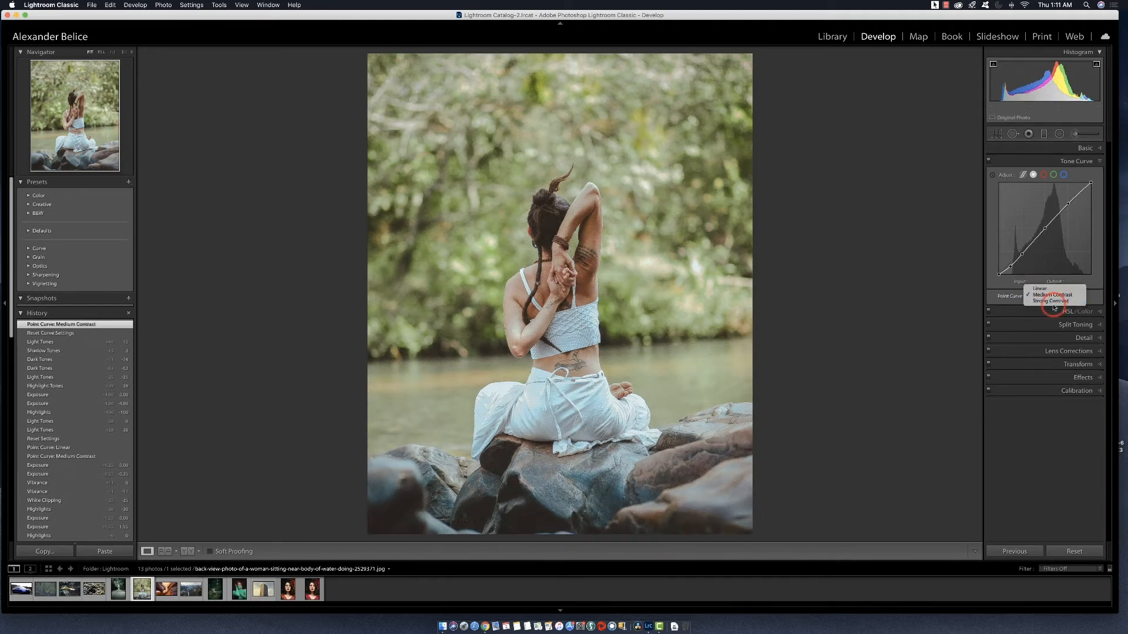
left_click(1053, 302)
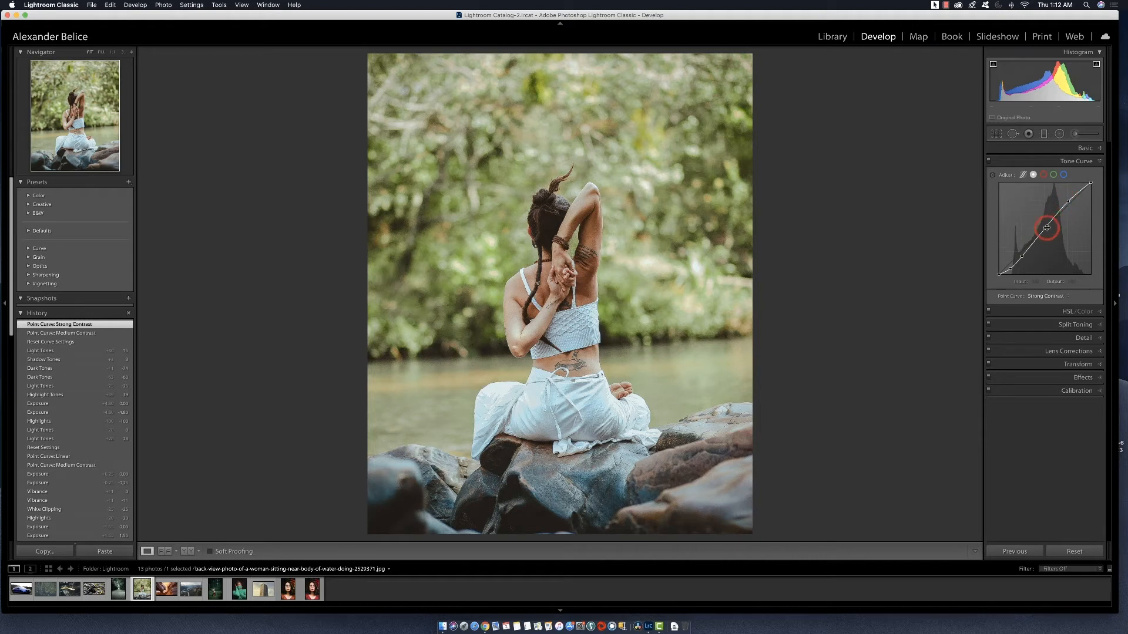
- Try reshaping the Strong Contrast curve by moving its midtone and upper control points, and reset all channels
left_click_drag(1047, 228, 1045, 226)
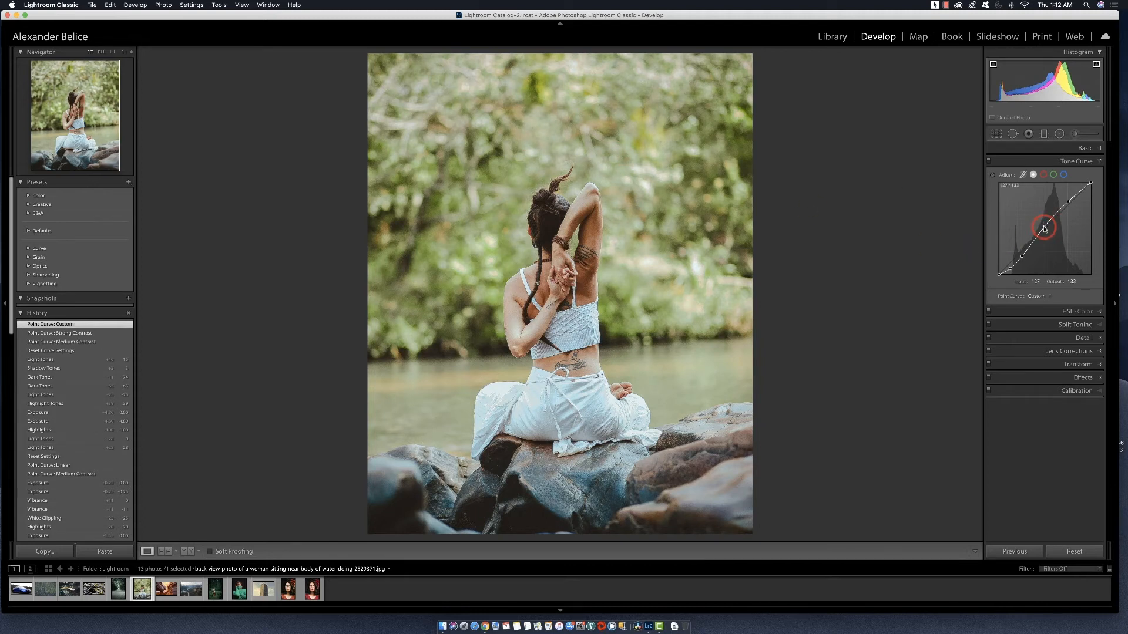
left_click_drag(1044, 229, 1064, 202)
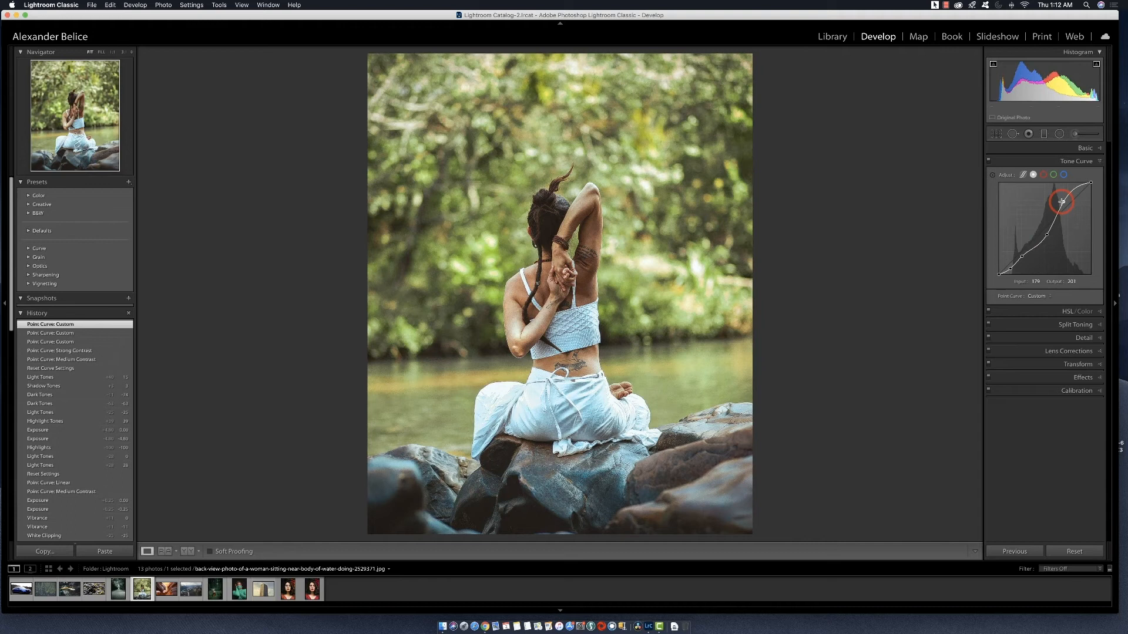
right_click(1060, 247)
left_click(1064, 259)
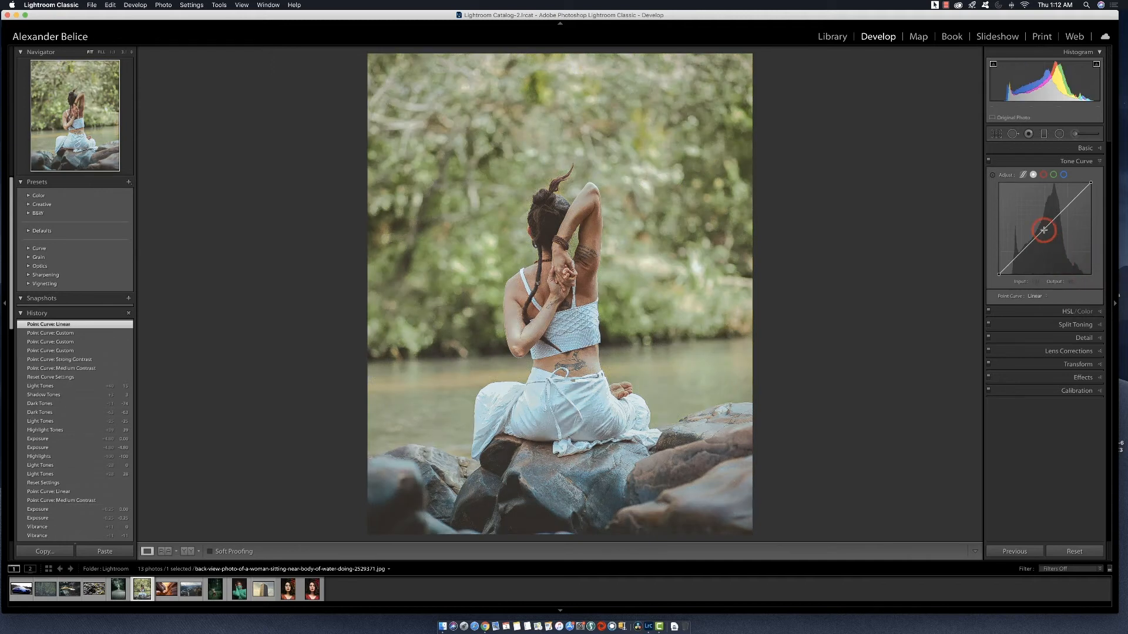
- Raise a midtone point on the linear curve to about input 74, output 184, and toggle the clipping display on the photo
left_click_drag(1044, 232, 1026, 209)
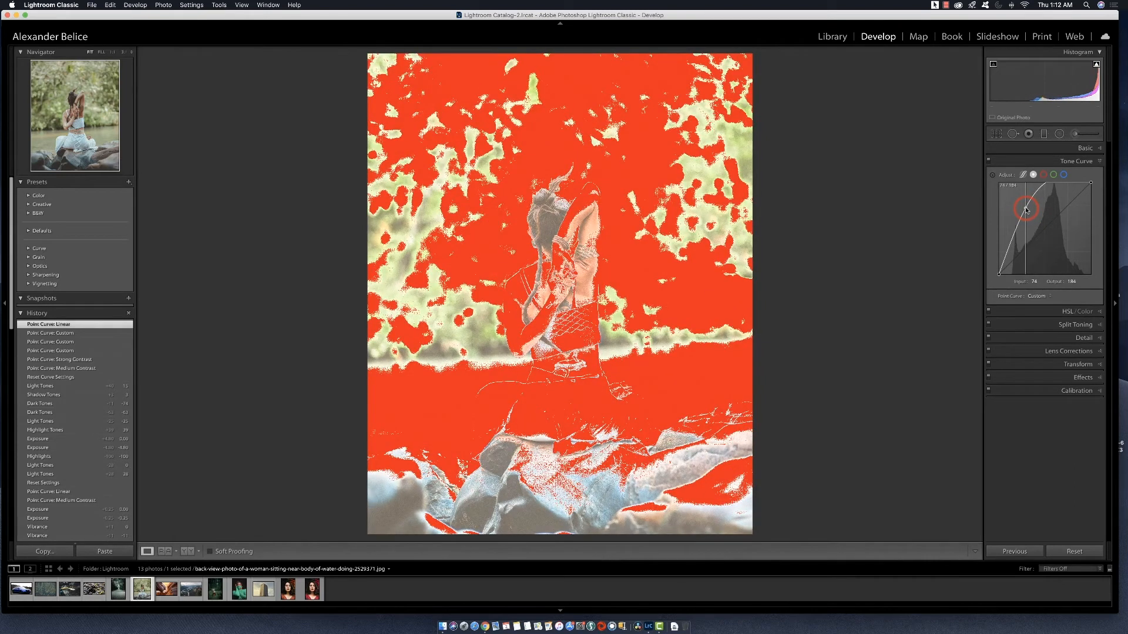
key("j")
key("j")
key("j")
key("j")
key("j")
key("j")
- Return the midtone point close to the diagonal and reset all channels of the point curve
left_click_drag(1026, 210, 1042, 228)
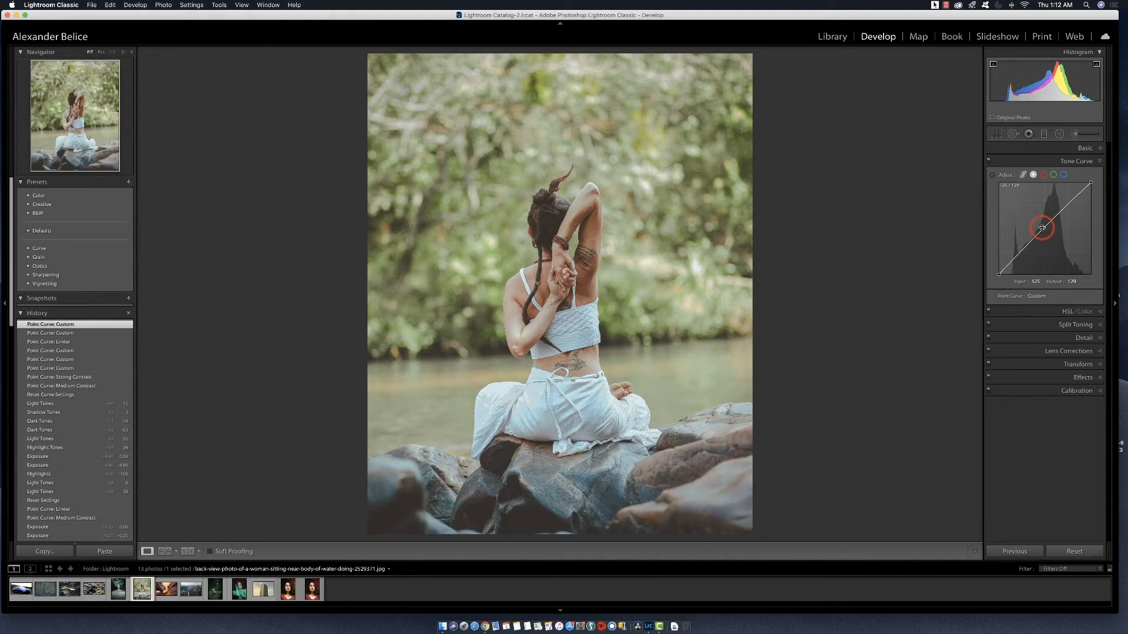
right_click(1042, 229)
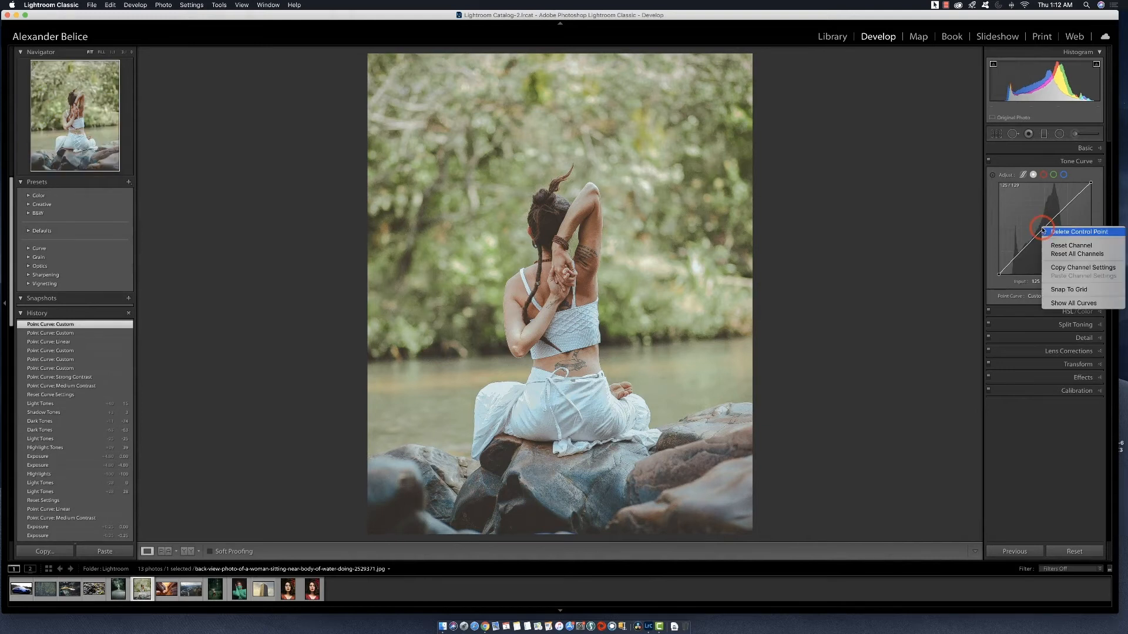
left_click(1058, 253)
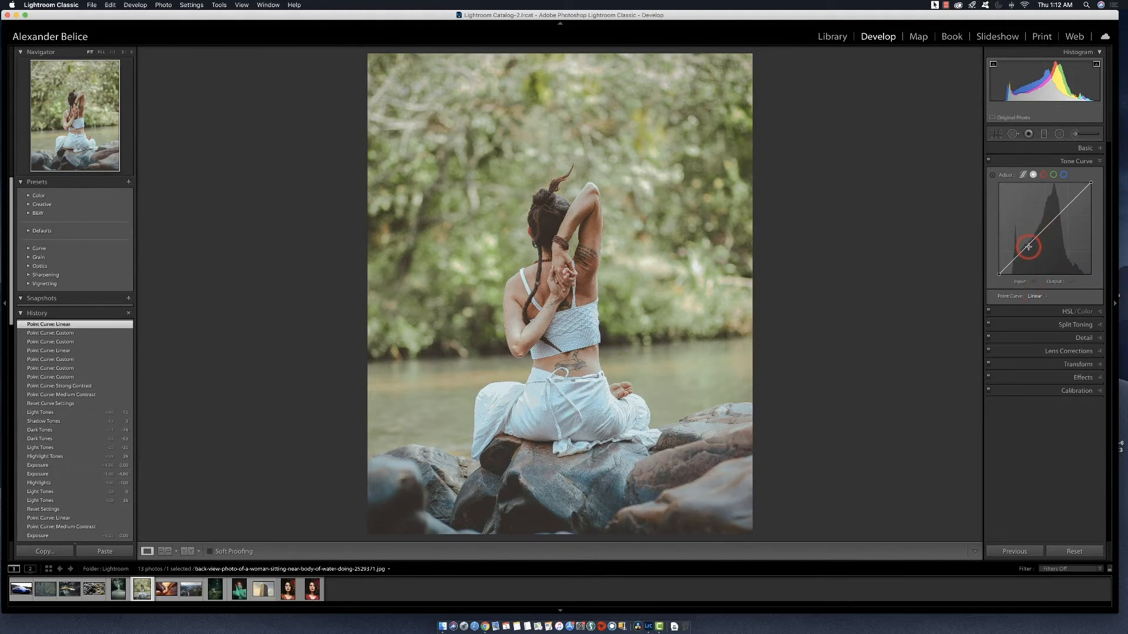
- Add several control points along the darker part of the point curve and delete the lowest one
left_click_drag(1023, 250, 1018, 255)
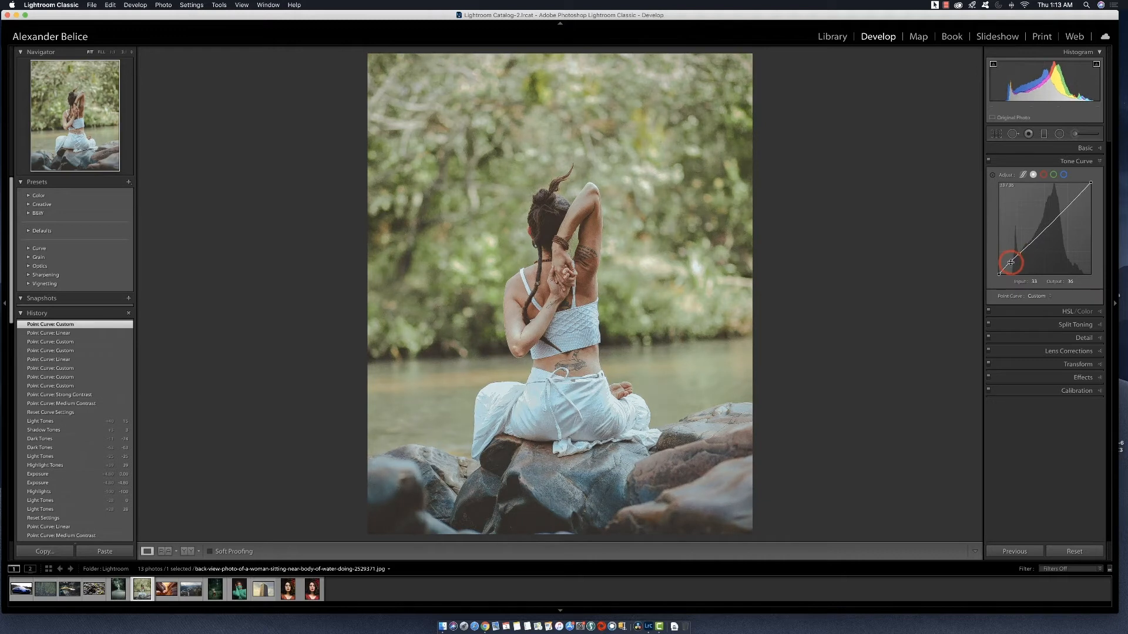
left_click_drag(1028, 243, 1015, 255)
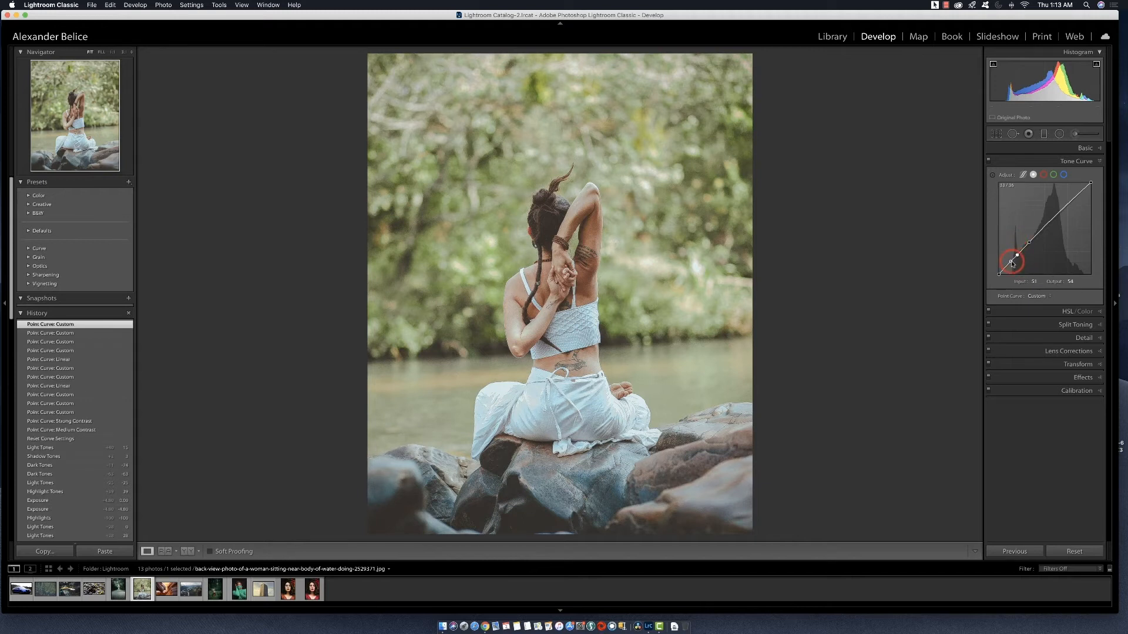
right_click(1012, 263)
left_click(1025, 261)
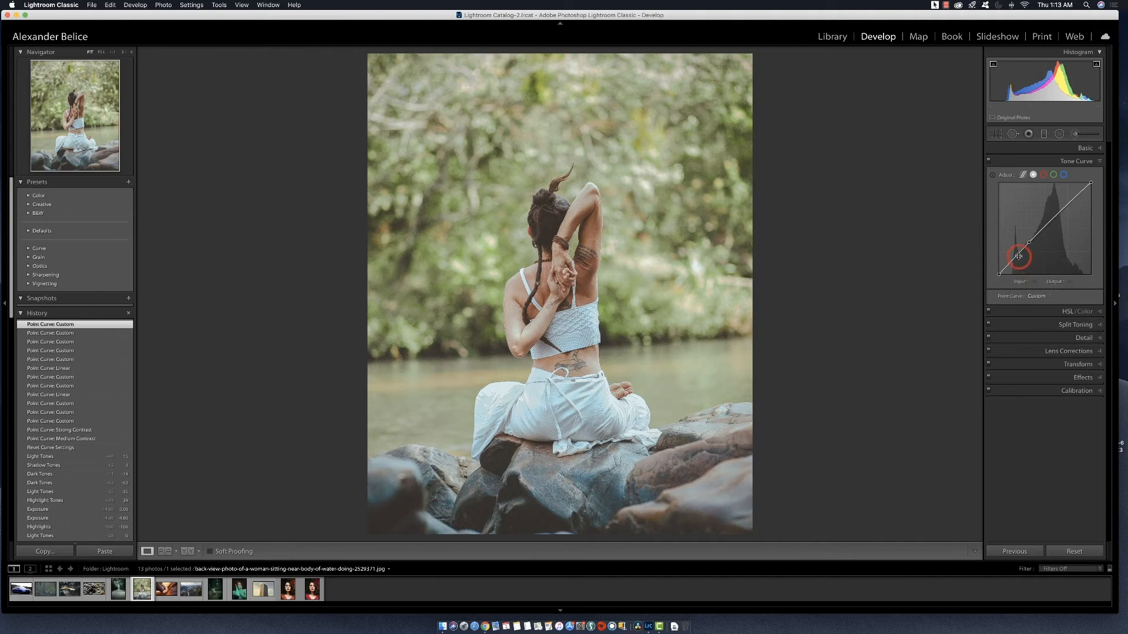
- Lower the curve's shadow point and add midtone points above it, adjusting one to about input 112, output 122
left_click_drag(1018, 257, 1020, 264)
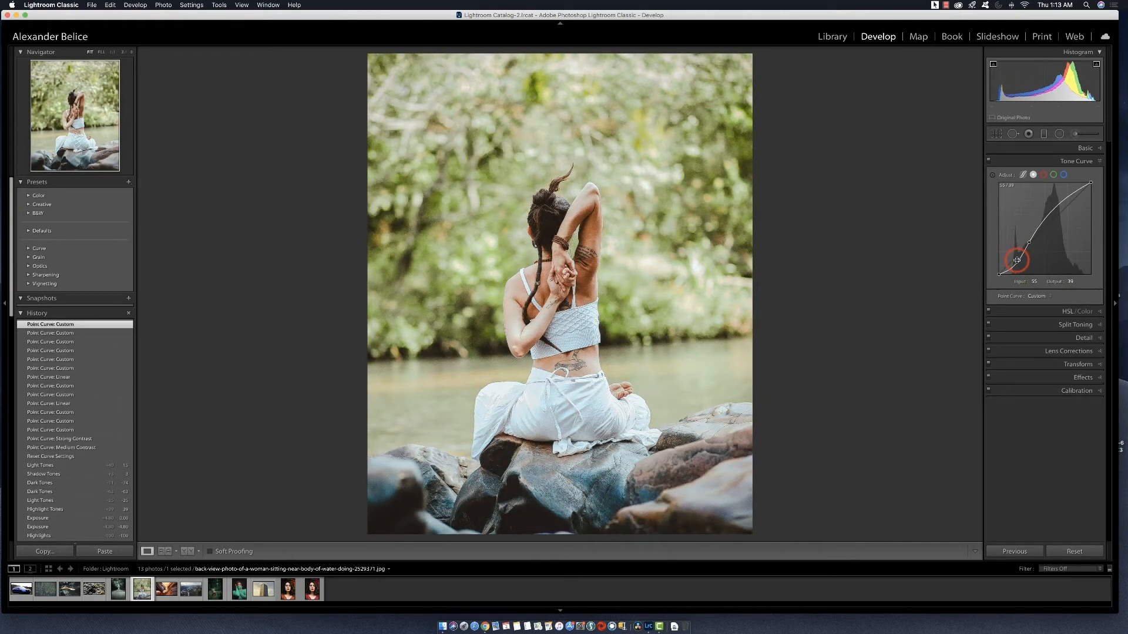
left_click(1037, 229)
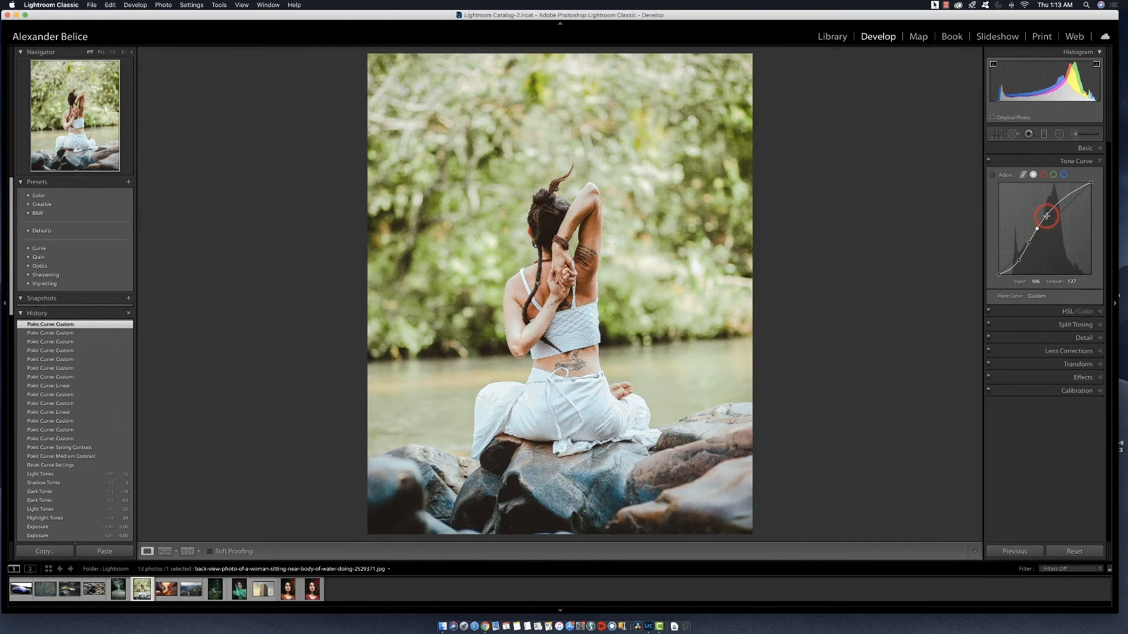
left_click_drag(1050, 212, 1038, 230)
left_click(1039, 226)
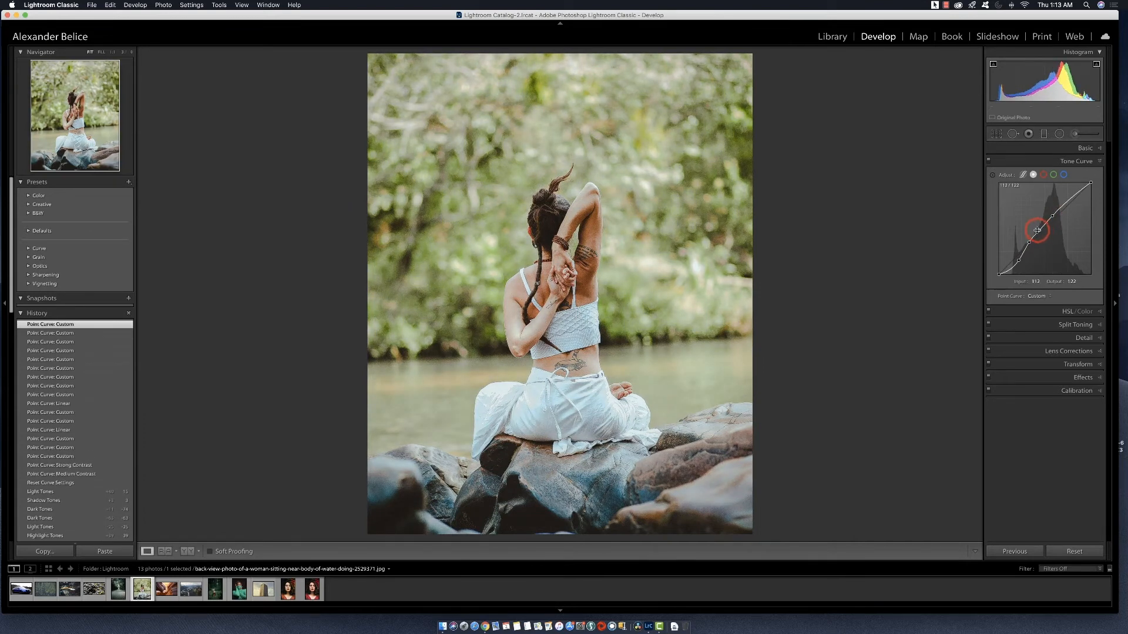
- Lower the upper point to about input 147, output 152, raise the shadow point slightly, and reset all channels
left_click_drag(1052, 216, 1052, 220)
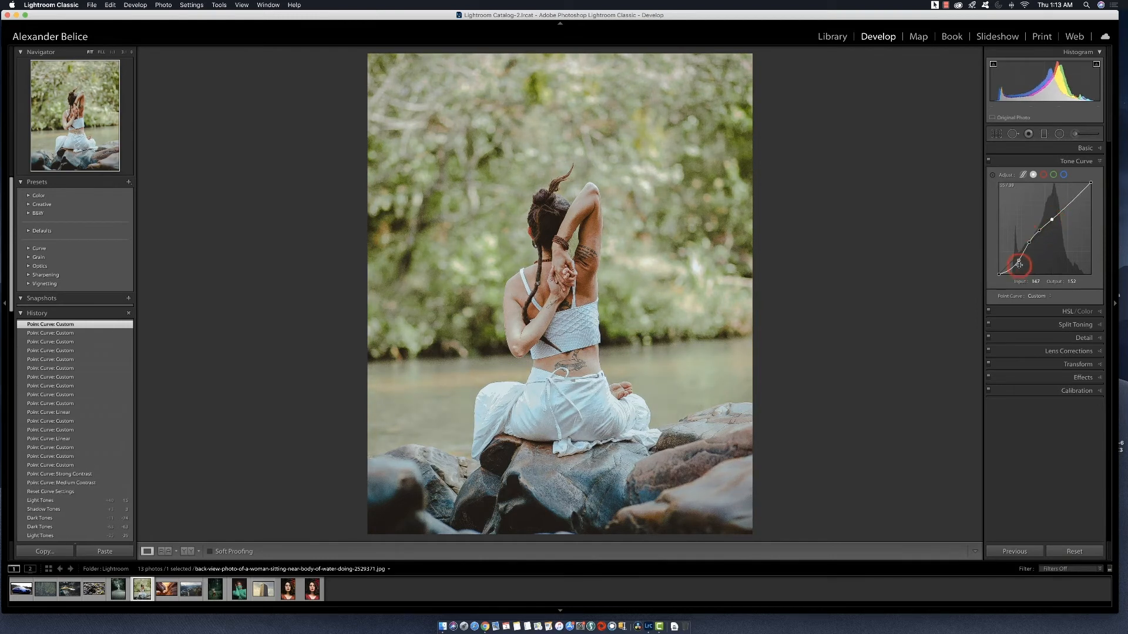
left_click_drag(1020, 262, 1015, 259)
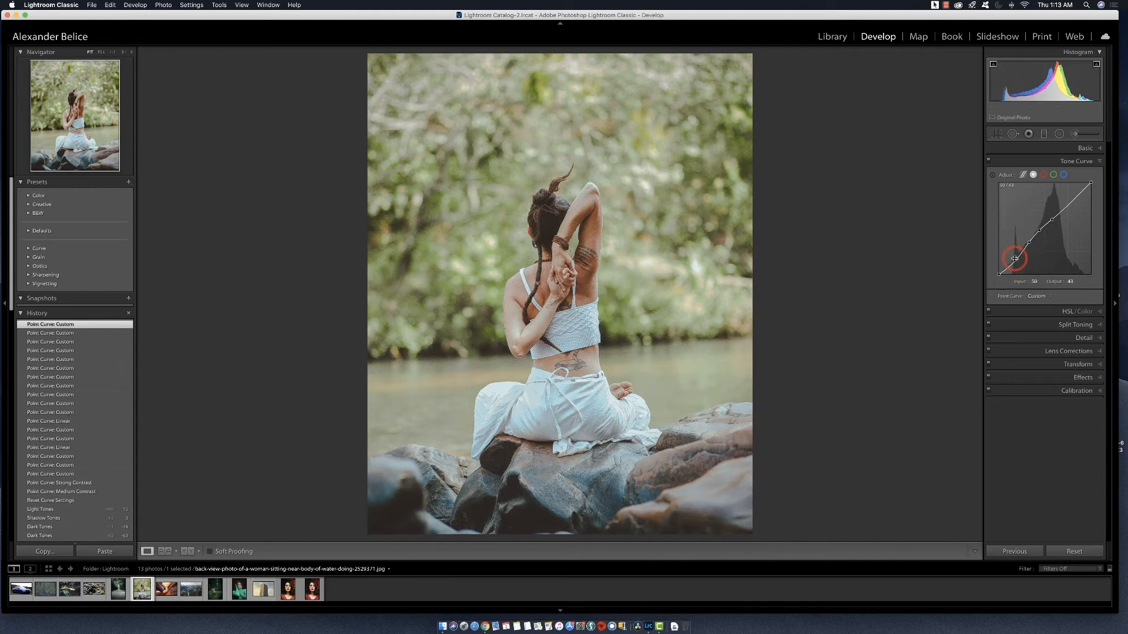
right_click(1036, 234)
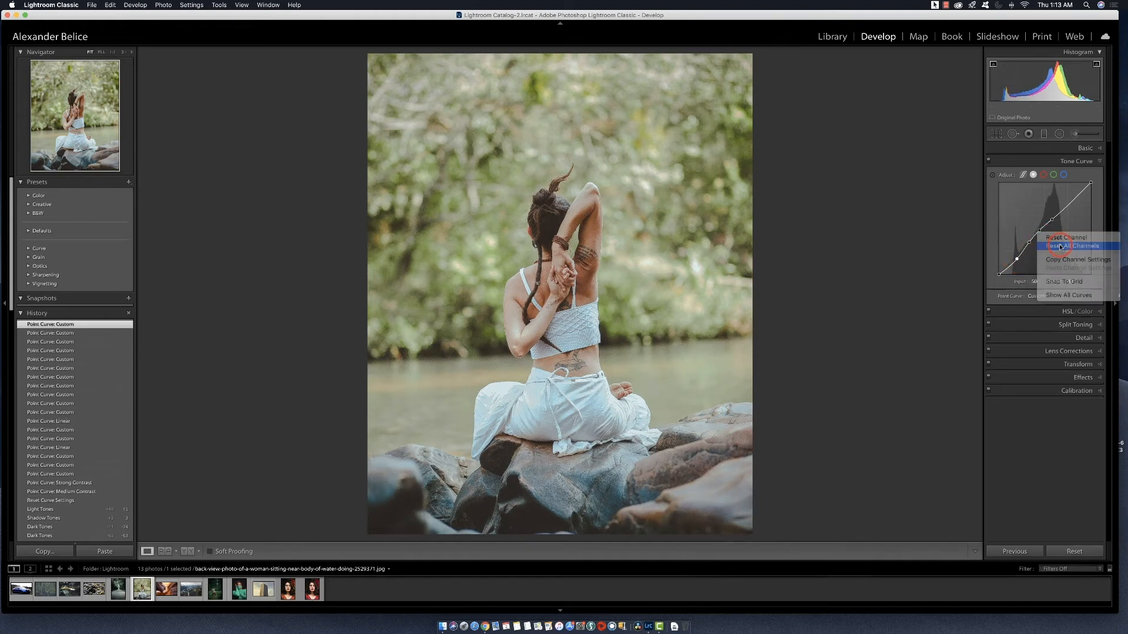
left_click(1060, 246)
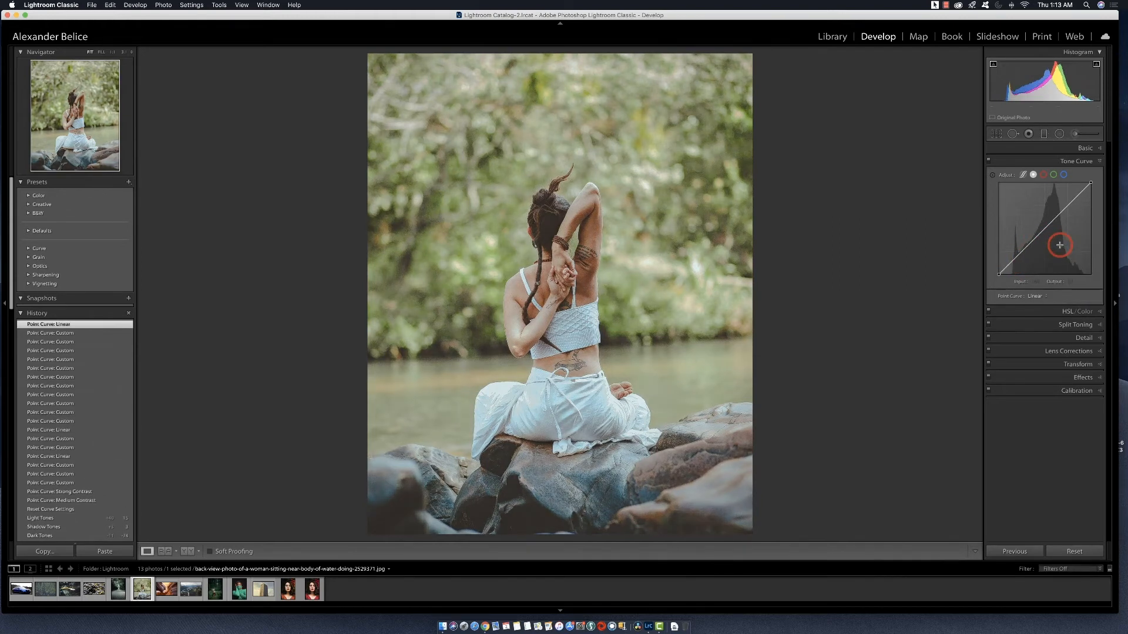
- Add three control points along the darker part of the point curve and pull the middle one below the diagonal
left_click(1030, 245)
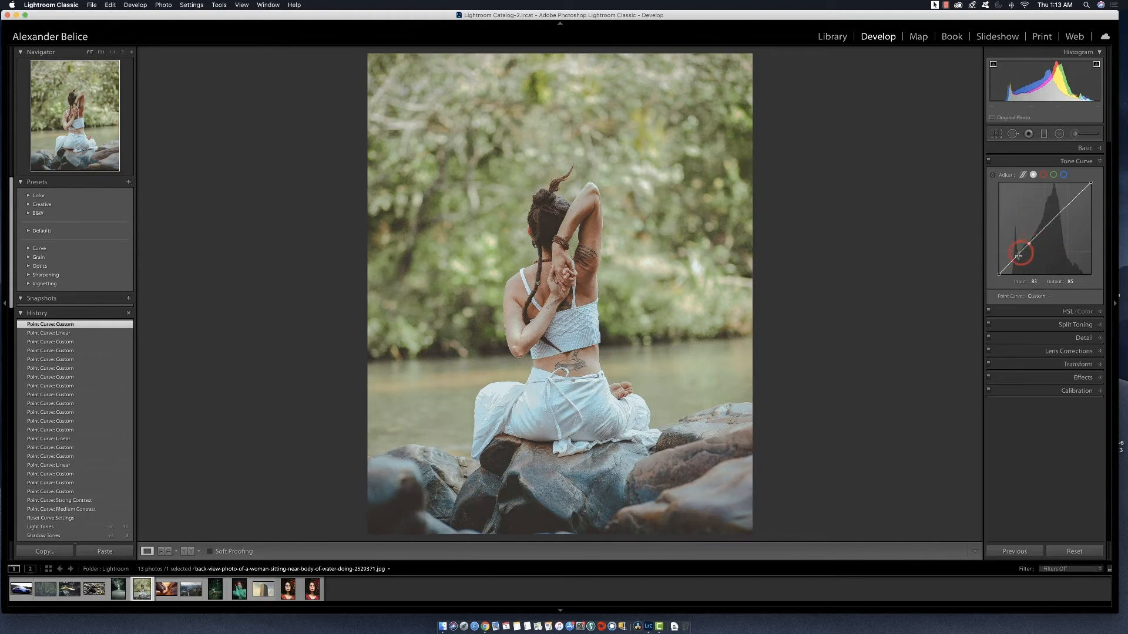
left_click(1017, 257)
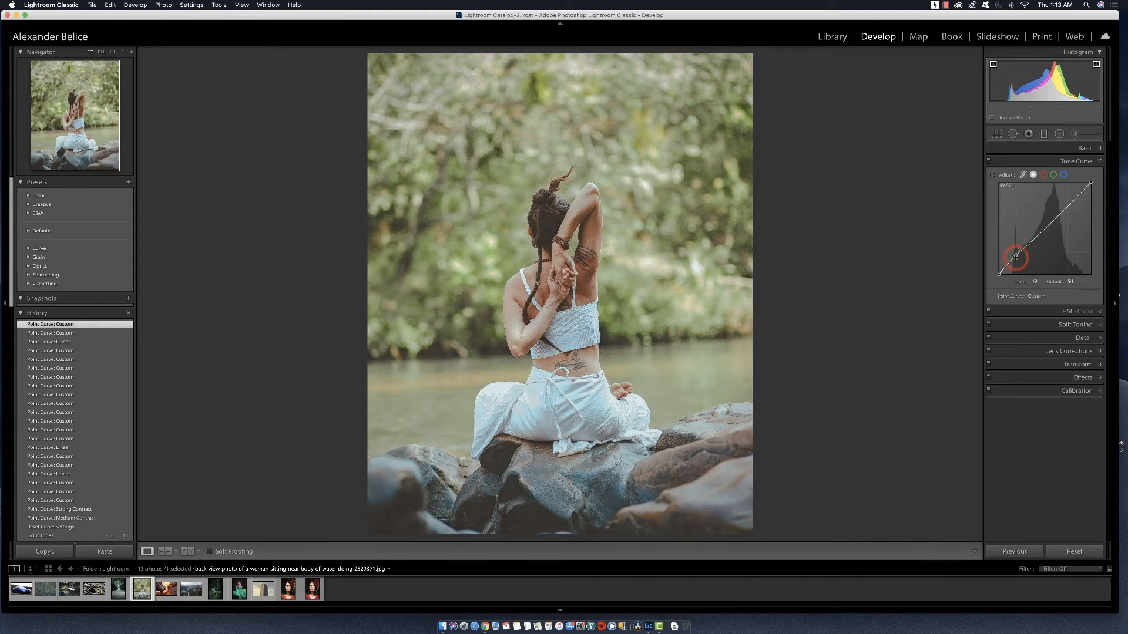
left_click(1008, 266)
left_click_drag(1016, 256, 1019, 260)
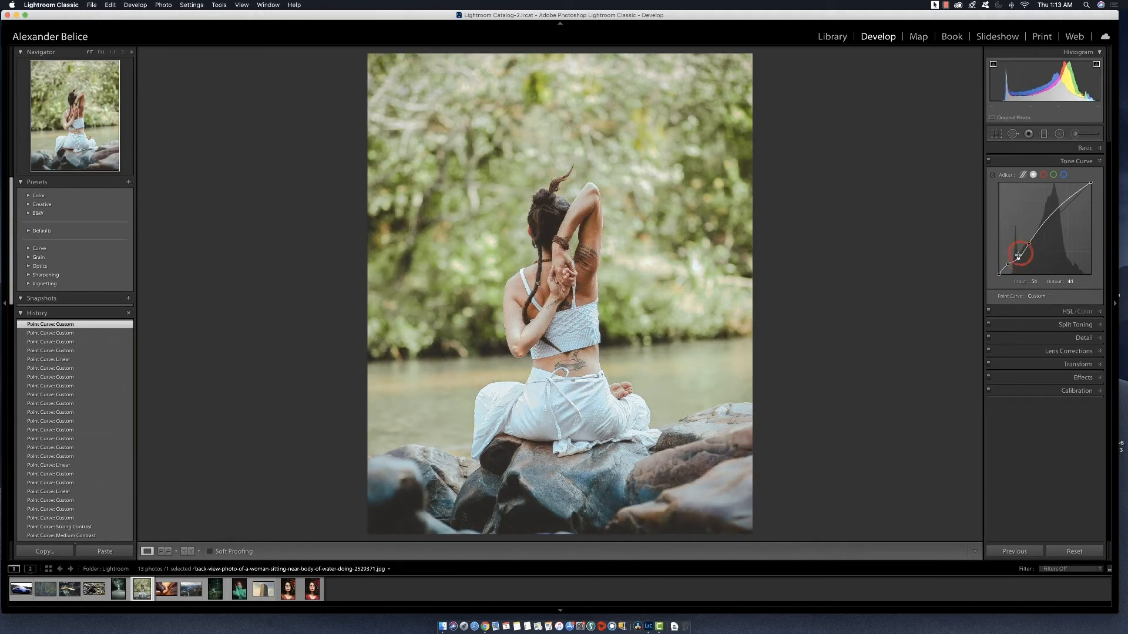
- Add midtone and highlight points to bring the upper curve back near the diagonal, setting the midtone point to about input 107, output 115
left_click(1037, 232)
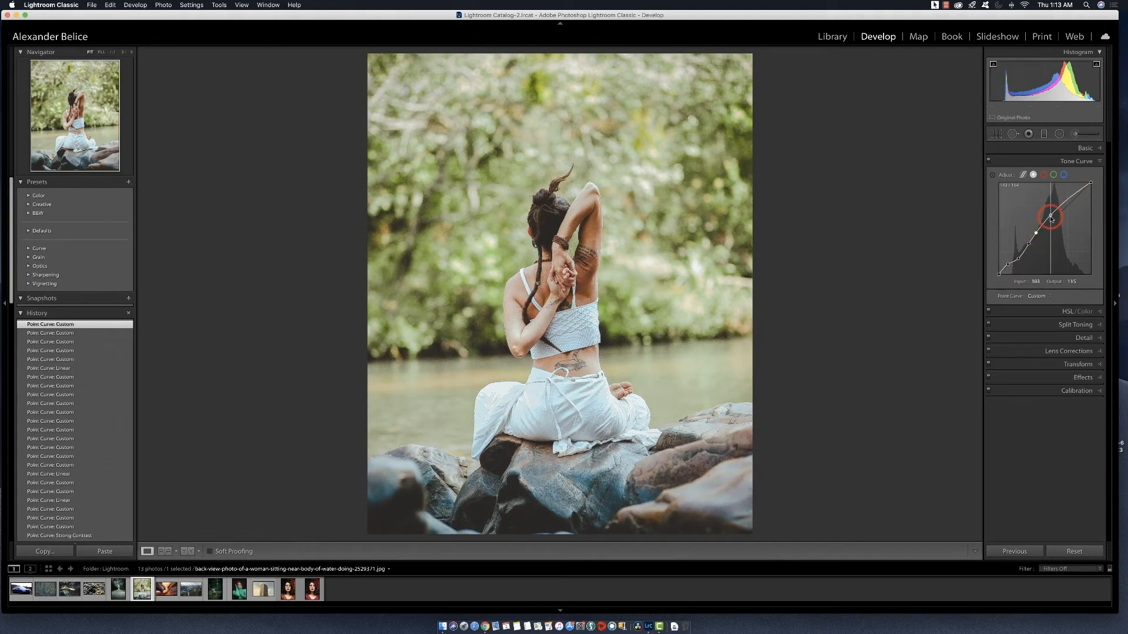
left_click_drag(1051, 219, 1044, 225)
left_click(1038, 235)
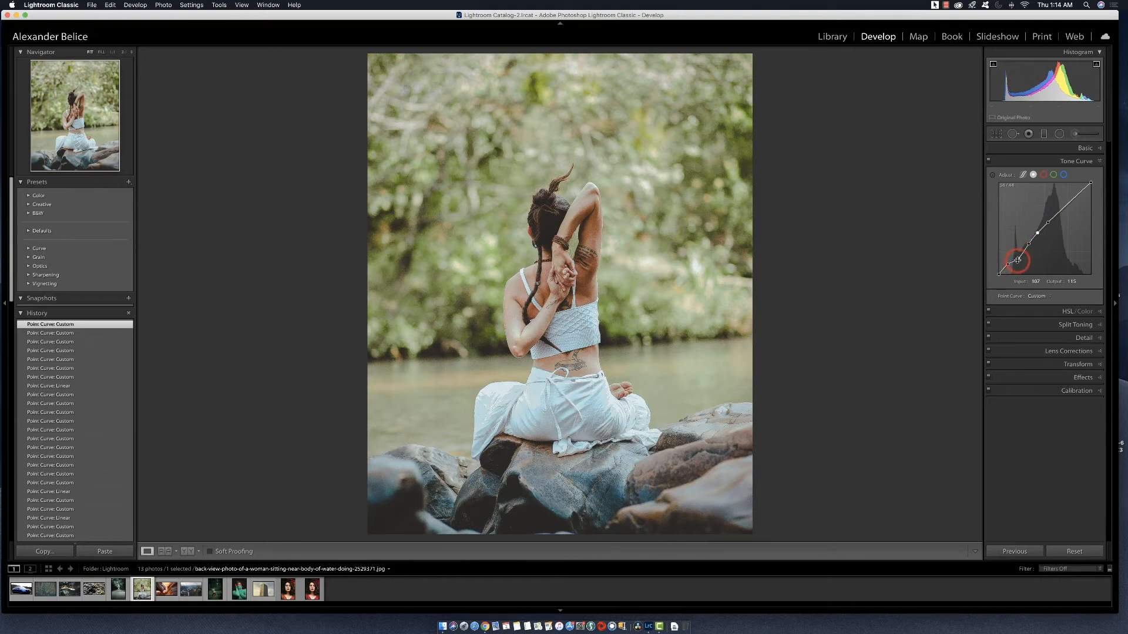
- Lower the dark control point slightly further and compare the edited photo with its before version
left_click_drag(1019, 262, 1018, 263)
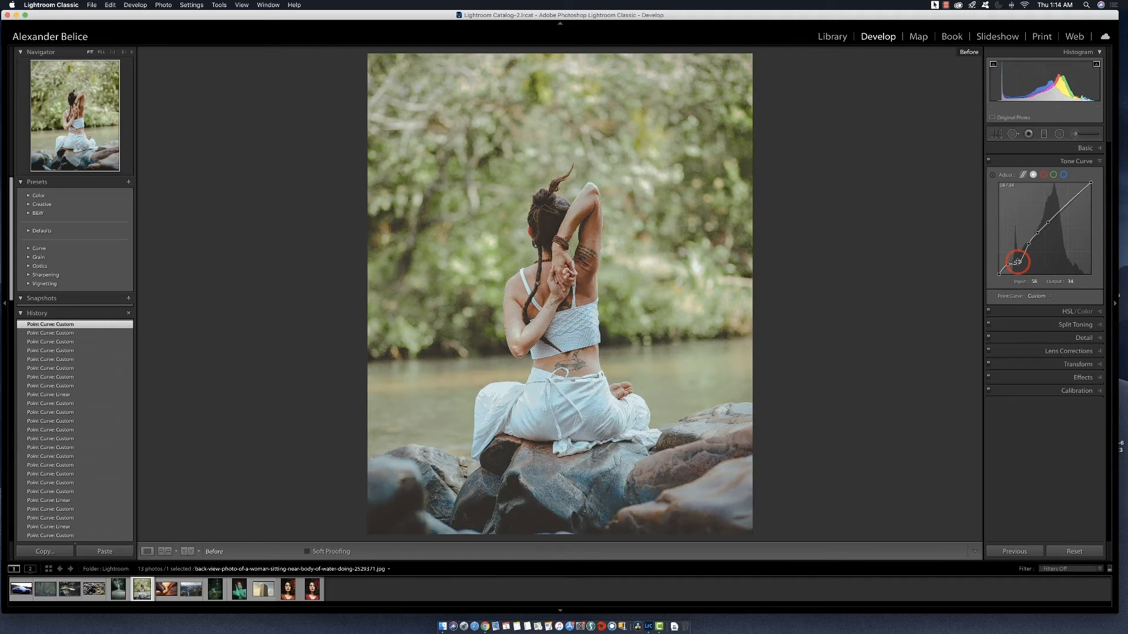
key("backslash")
key("backslash")
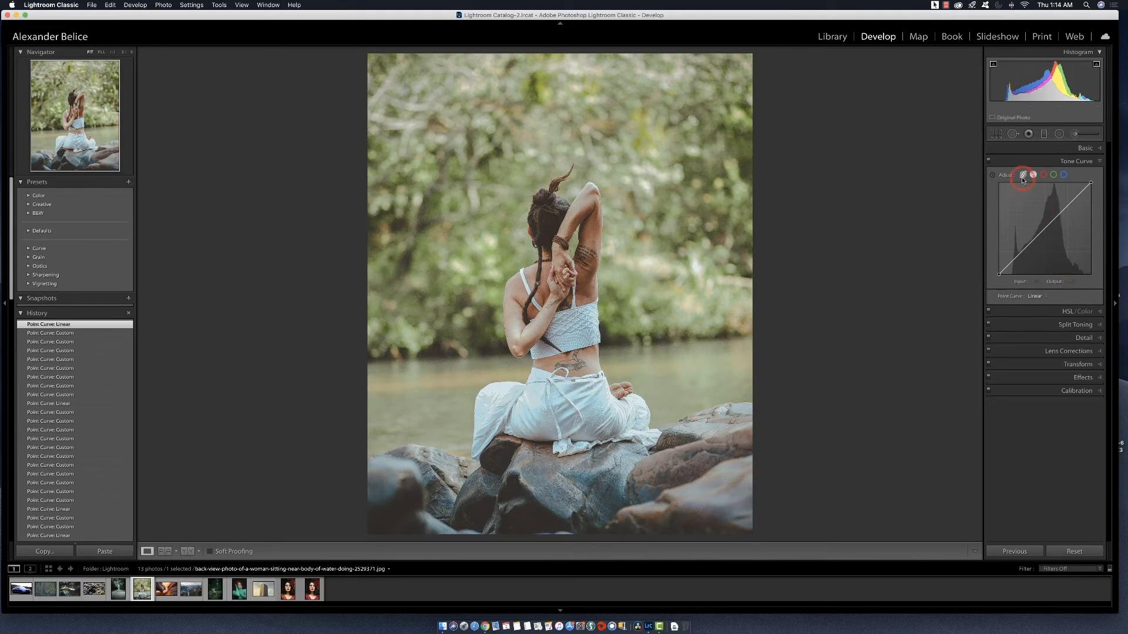
- View the parametric curve, return to the point curve, and shift its white point to about input 247, output 255
left_click(1022, 176)
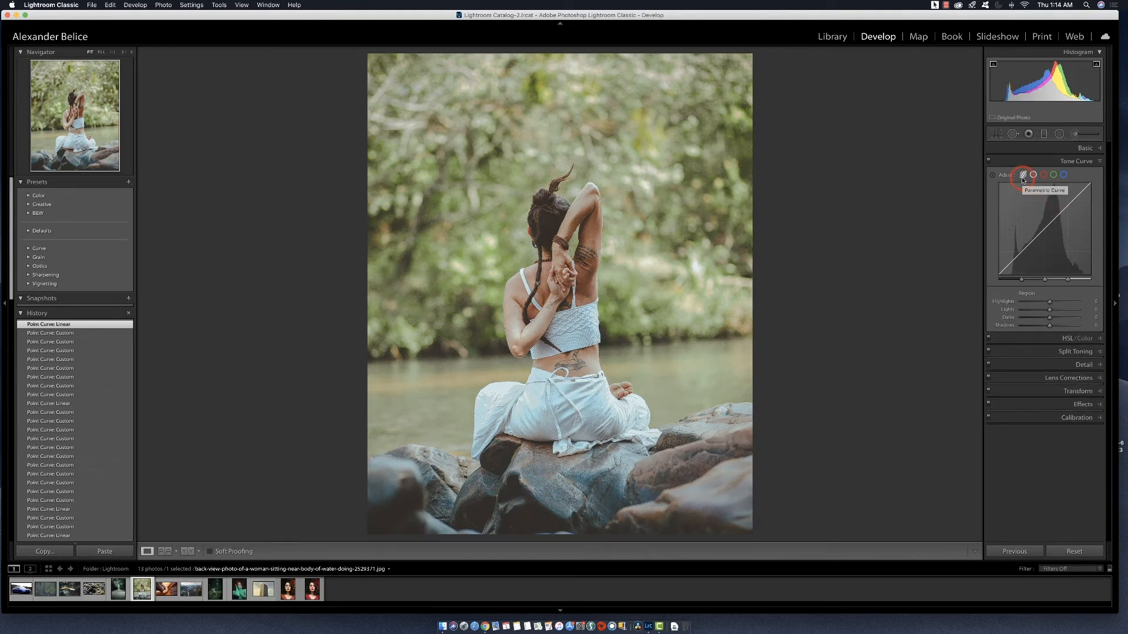
left_click(1033, 175)
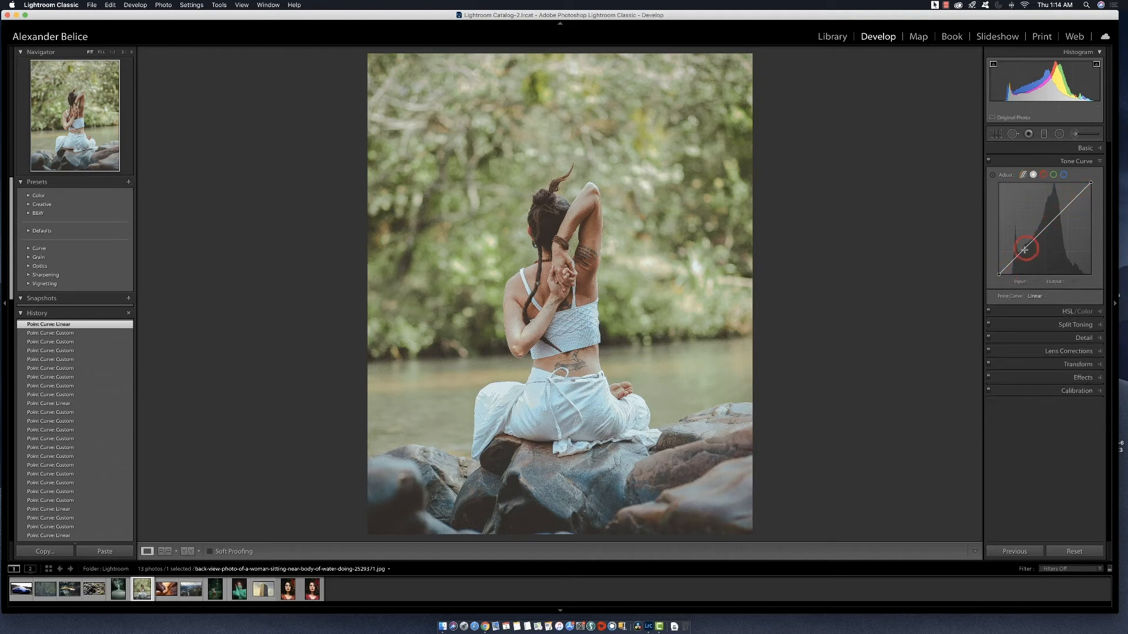
left_click_drag(1090, 183, 1088, 183)
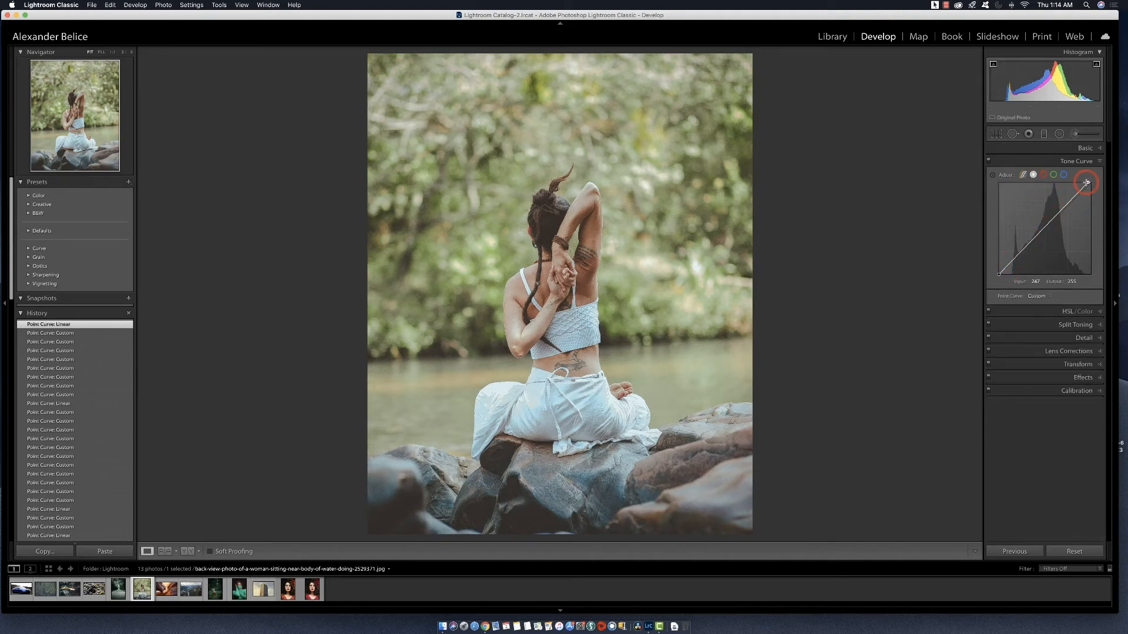
- Adjust the black point, toggle the clipping warnings, and return the white point to input 255, output 255
mouse_move(999, 274)
left_mouse_down()
mouse_move(1023, 267)
mouse_move(1001, 271)
mouse_move(991, 242)
mouse_move(997, 272)
mouse_move(1034, 282)
mouse_move(997, 274)
left_mouse_up()
key("j")
key("j")
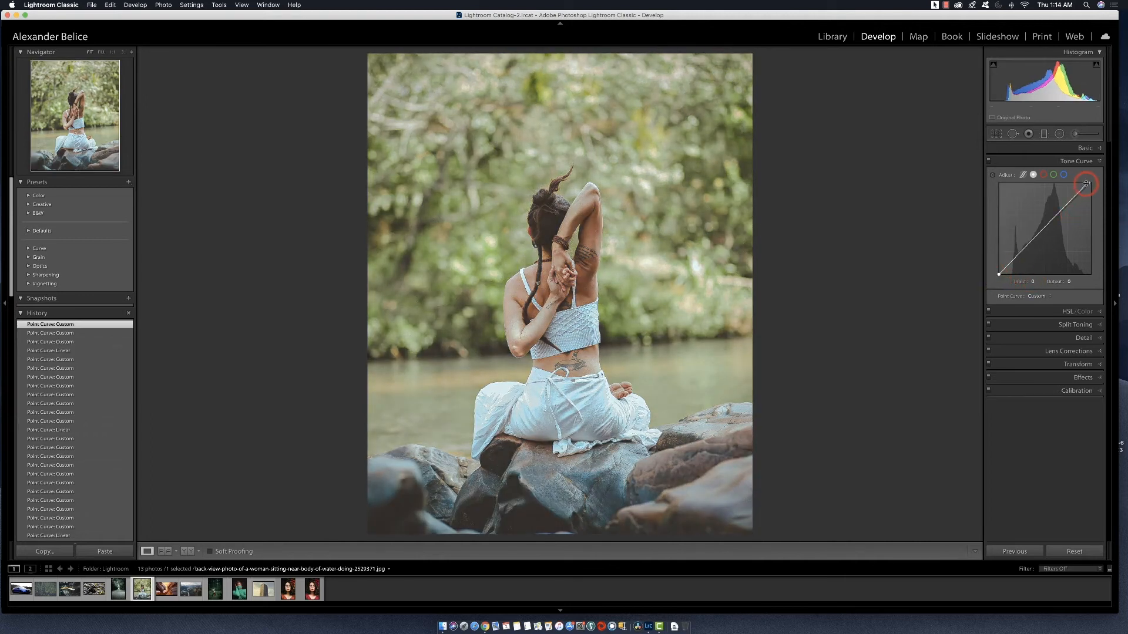
mouse_move(1087, 184)
left_mouse_down()
mouse_move(1028, 182)
mouse_move(1088, 183)
mouse_move(1095, 207)
mouse_move(1091, 173)
mouse_move(1067, 209)
mouse_move(1028, 214)
mouse_move(1031, 247)
mouse_move(1055, 241)
mouse_move(1056, 201)
mouse_move(1064, 238)
mouse_move(1075, 192)
mouse_move(1089, 183)
left_mouse_up()
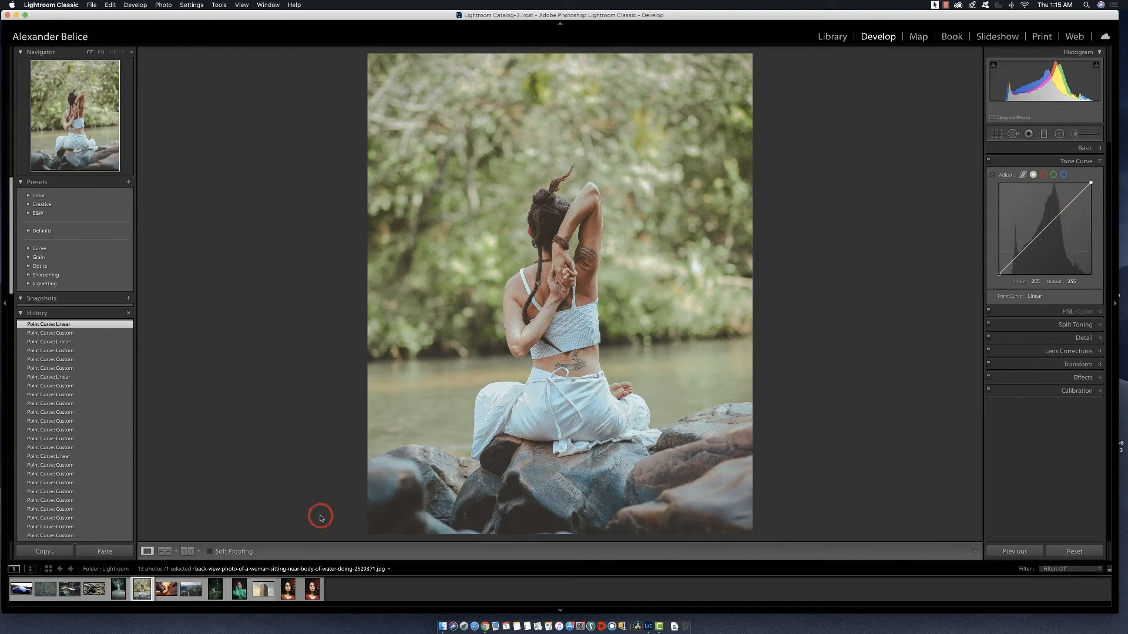
- Open the photo of the woman in the red dress among ferns and reset all channels of its point curve
left_click(216, 590)
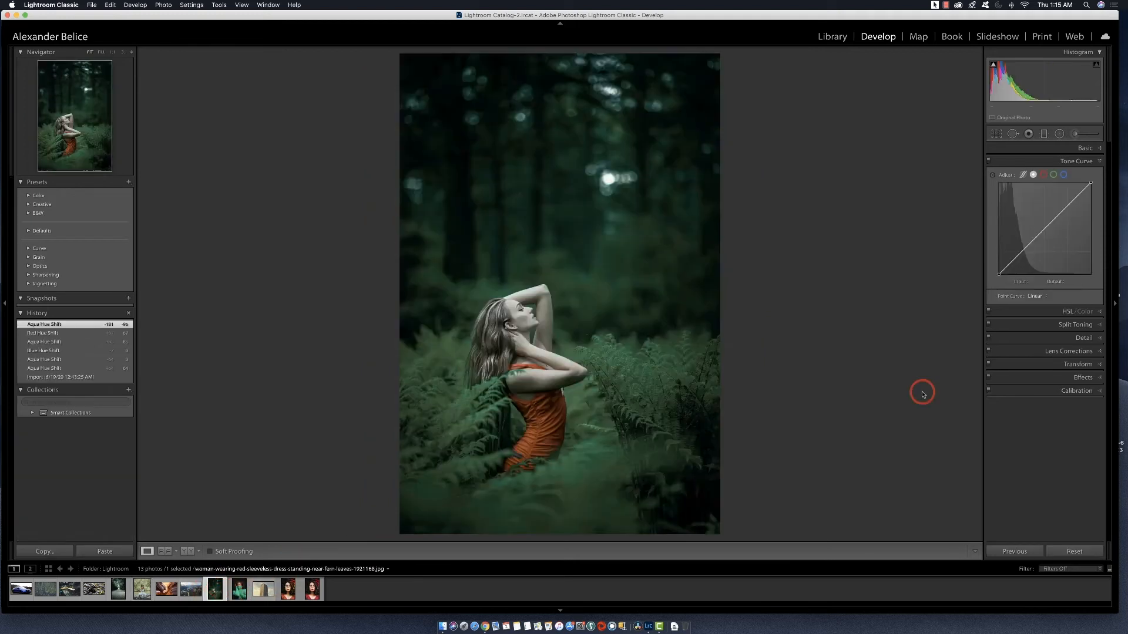
right_click(1065, 224)
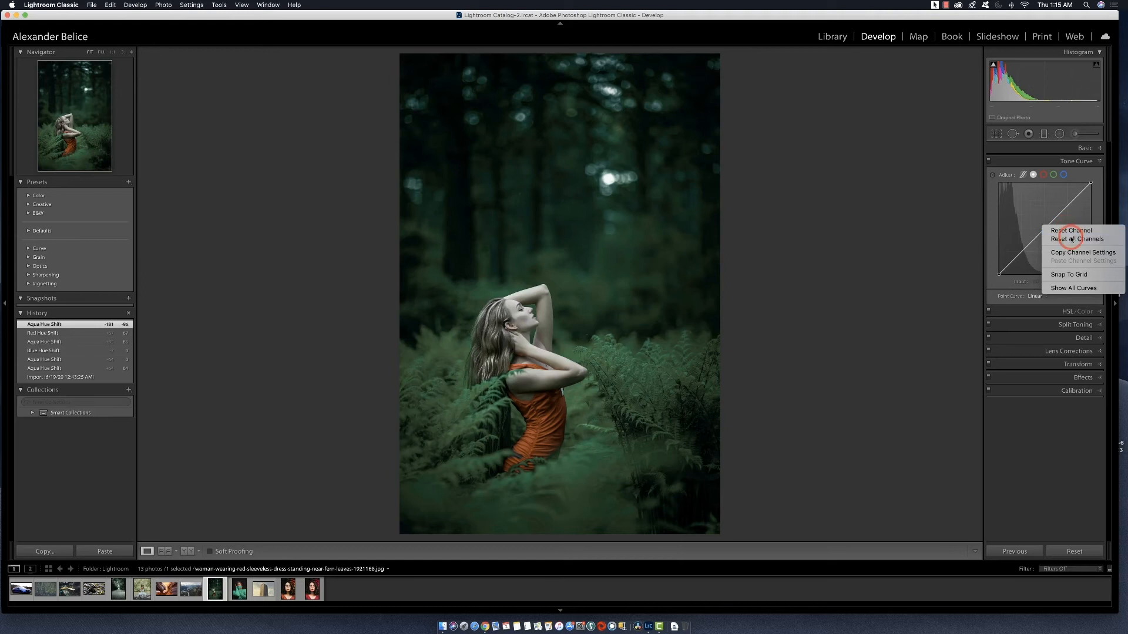
left_click(1070, 237)
- Look through the red, green and blue channel curves to examine the colours each one controls
left_click(1055, 176)
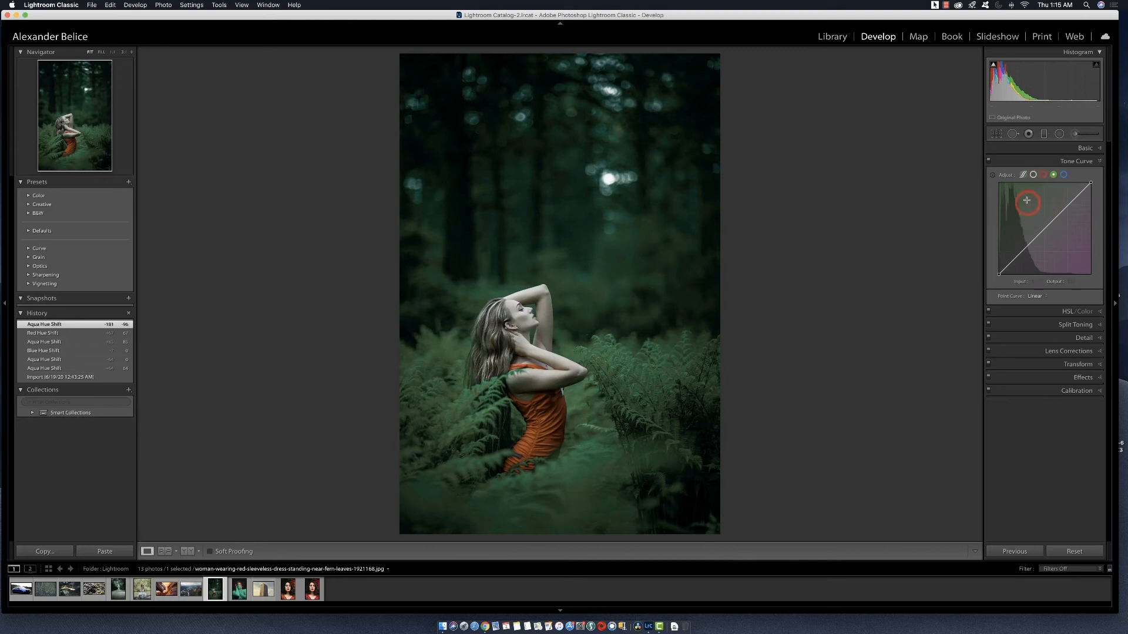
left_click(1043, 175)
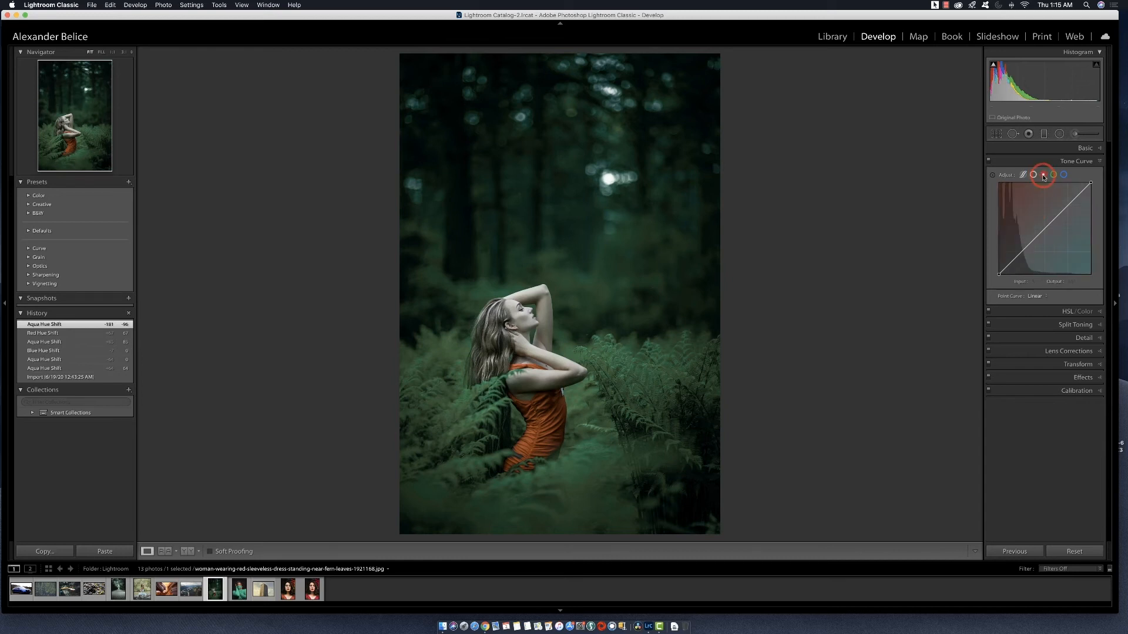
left_click(1053, 175)
left_click(1063, 175)
- On the red channel curve, lower a midtone point, raise it above the diagonal, and remove it
left_click(1044, 175)
left_click_drag(1049, 229, 1052, 235)
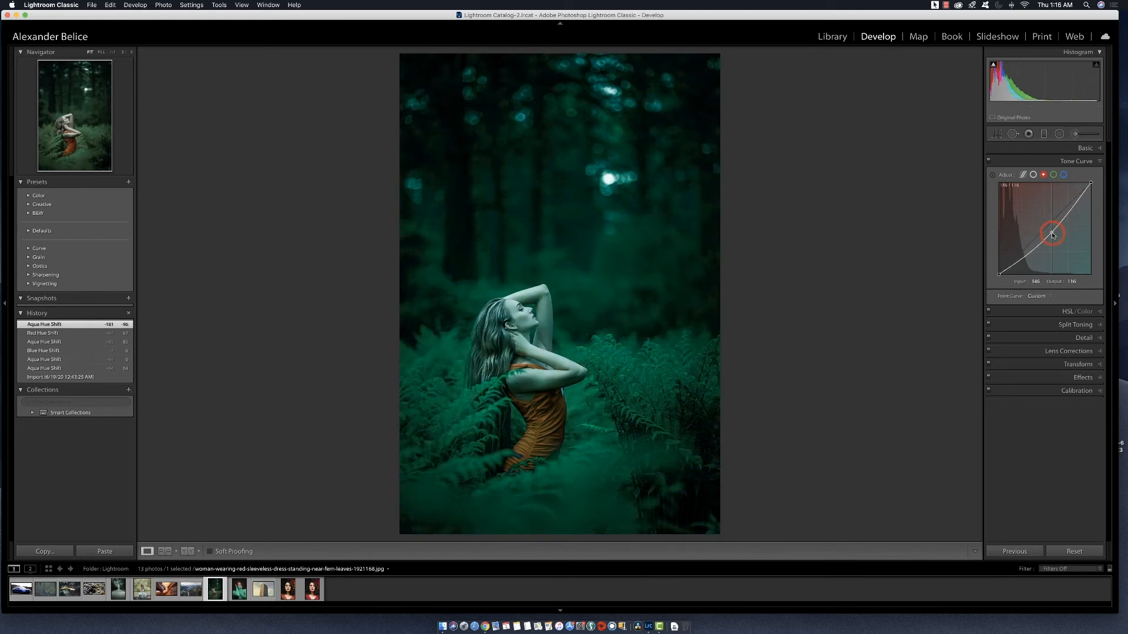
left_click_drag(1052, 234, 1041, 222)
double_click(1040, 222)
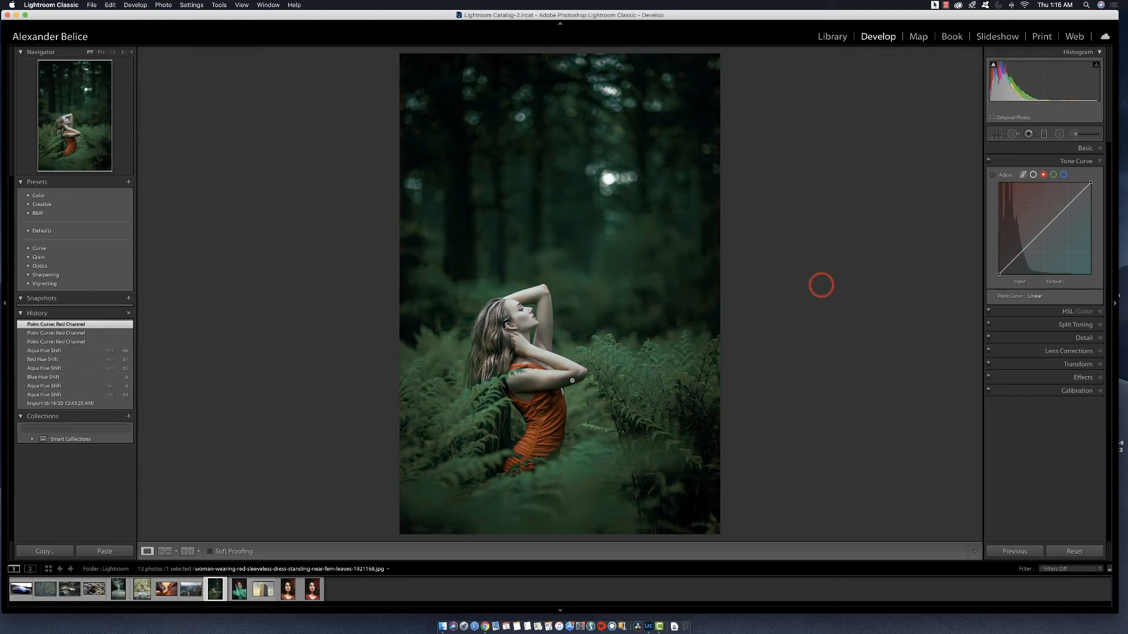
- Open the aerial forest photo, lower a midtone point on its red channel curve, and remove the point
left_click(45, 589)
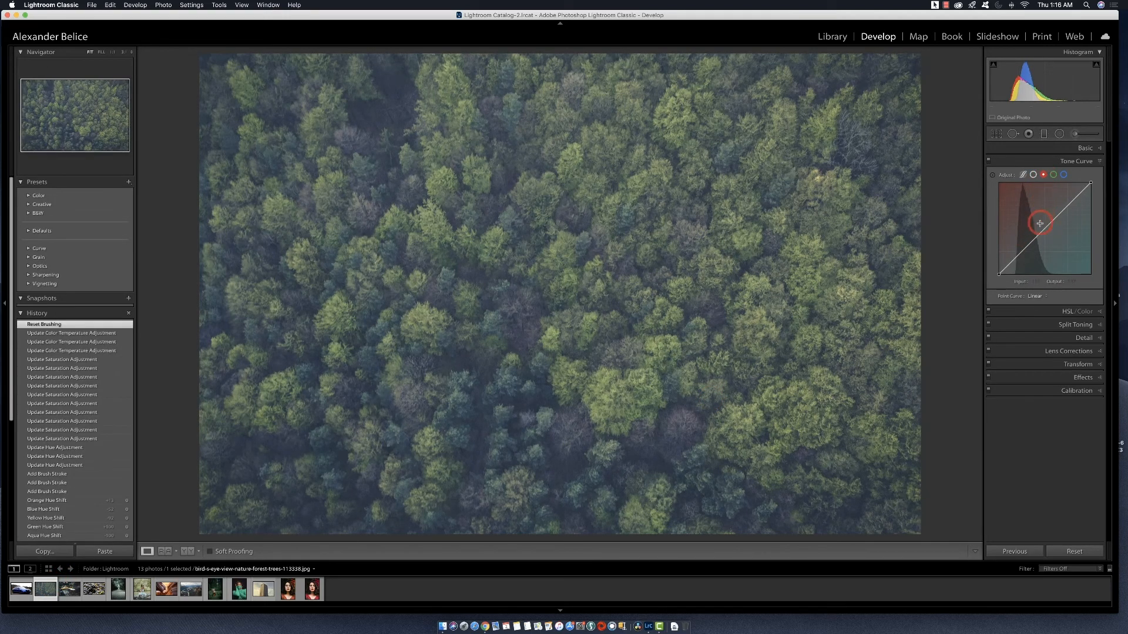
left_click_drag(1041, 232, 1046, 237)
double_click(1046, 237)
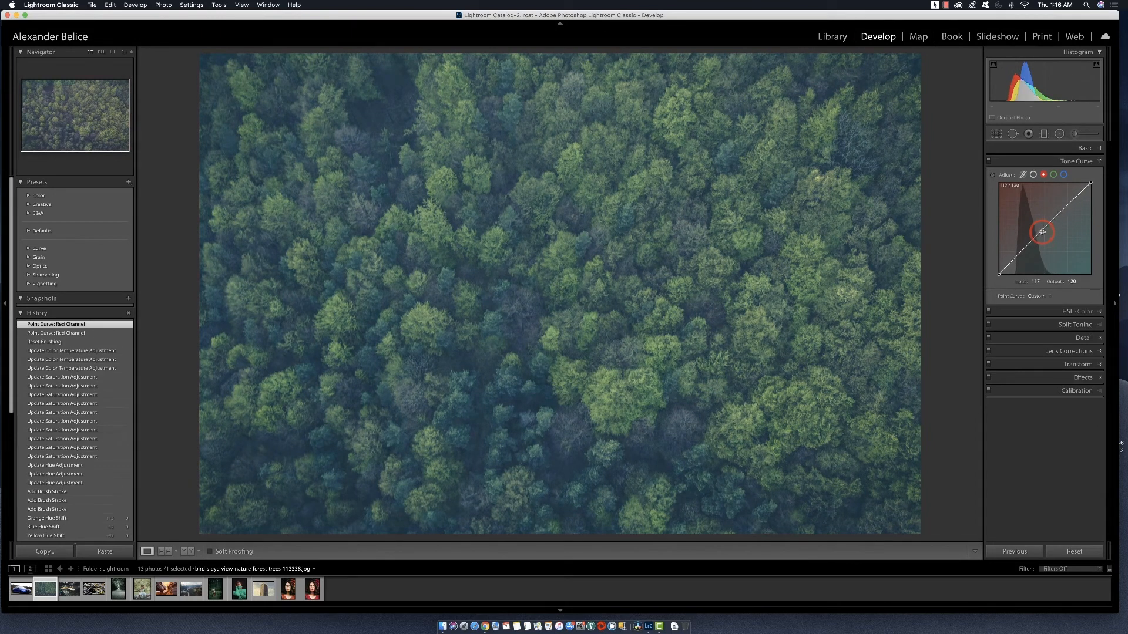
- Try control points on the green and blue channel curves and reset the blue channel
left_click(1055, 176)
left_click(1046, 222)
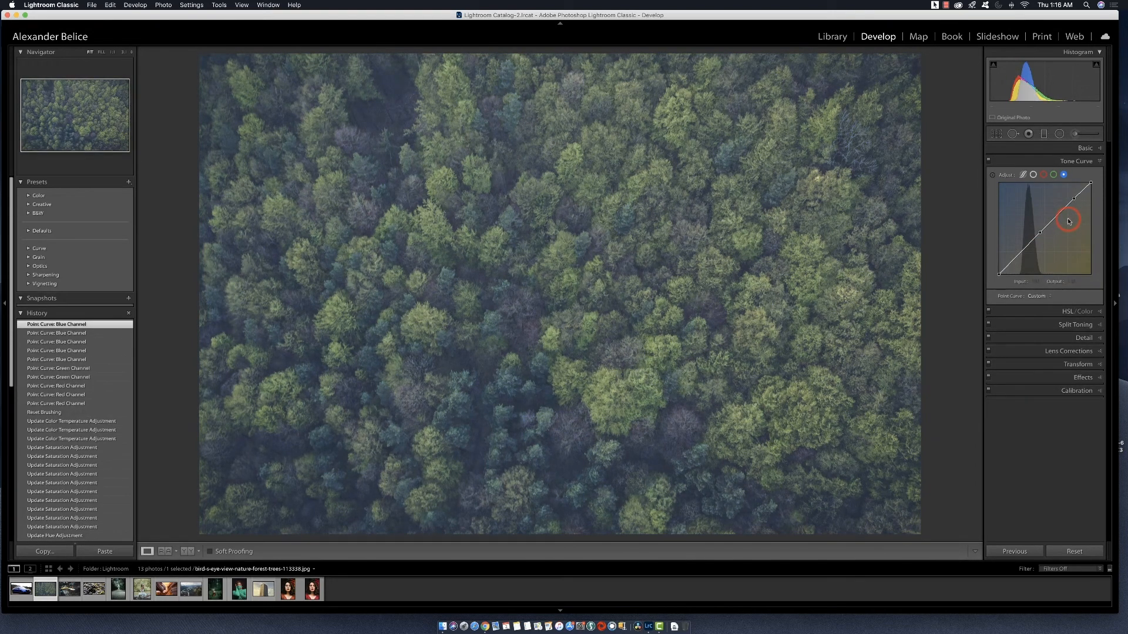
right_click(1069, 221)
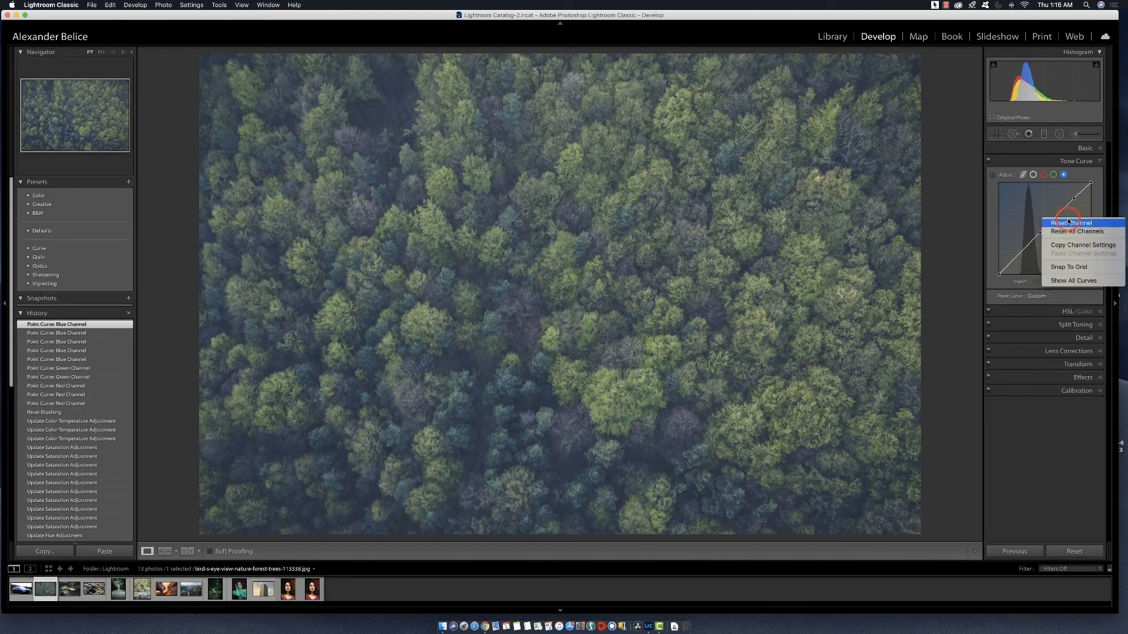
left_click(1069, 223)
- Raise the green curve's midtones to about input 116, output 156, lift the blue curve's darker tones strongly, and reset all channels
left_click(1054, 175)
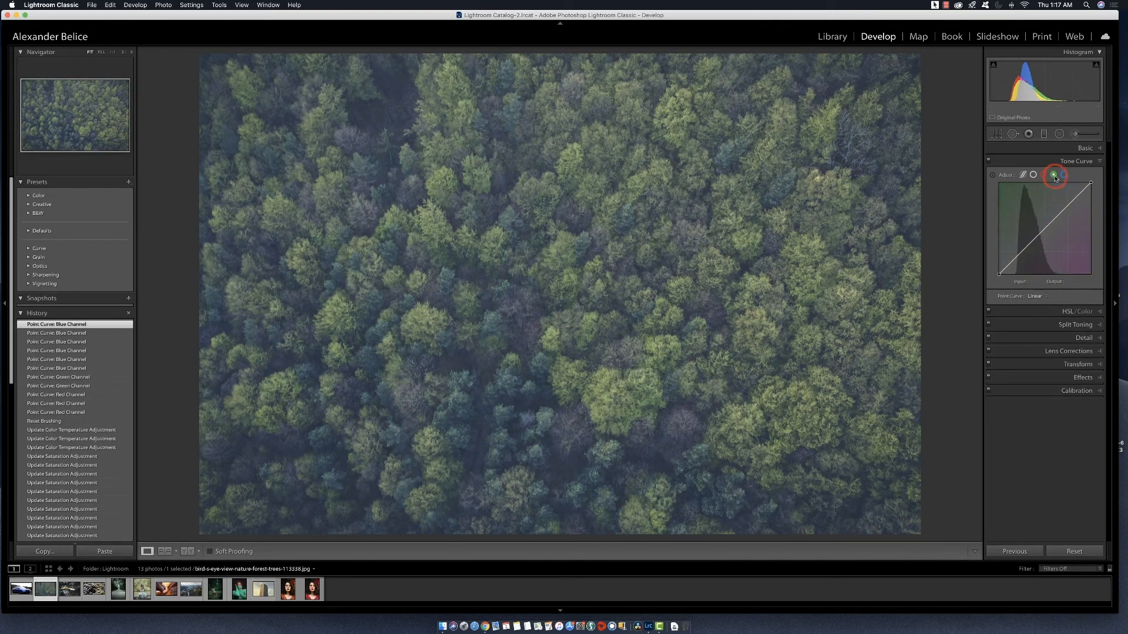
left_click_drag(1048, 224, 1040, 218)
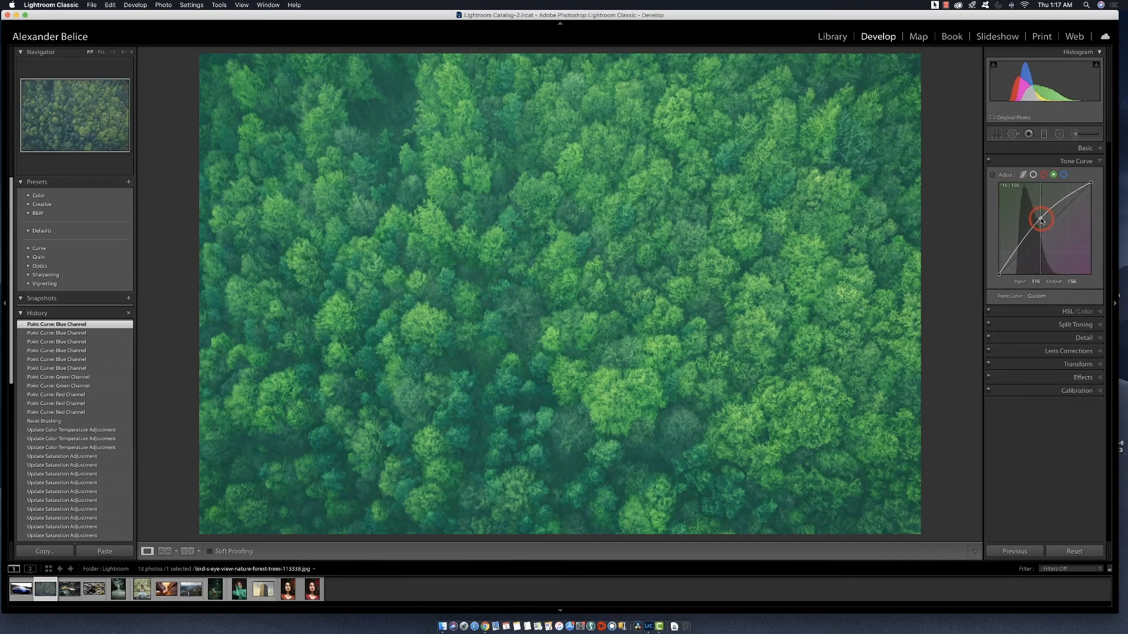
left_click(1064, 175)
left_click_drag(1062, 213, 1022, 233)
right_click(1055, 221)
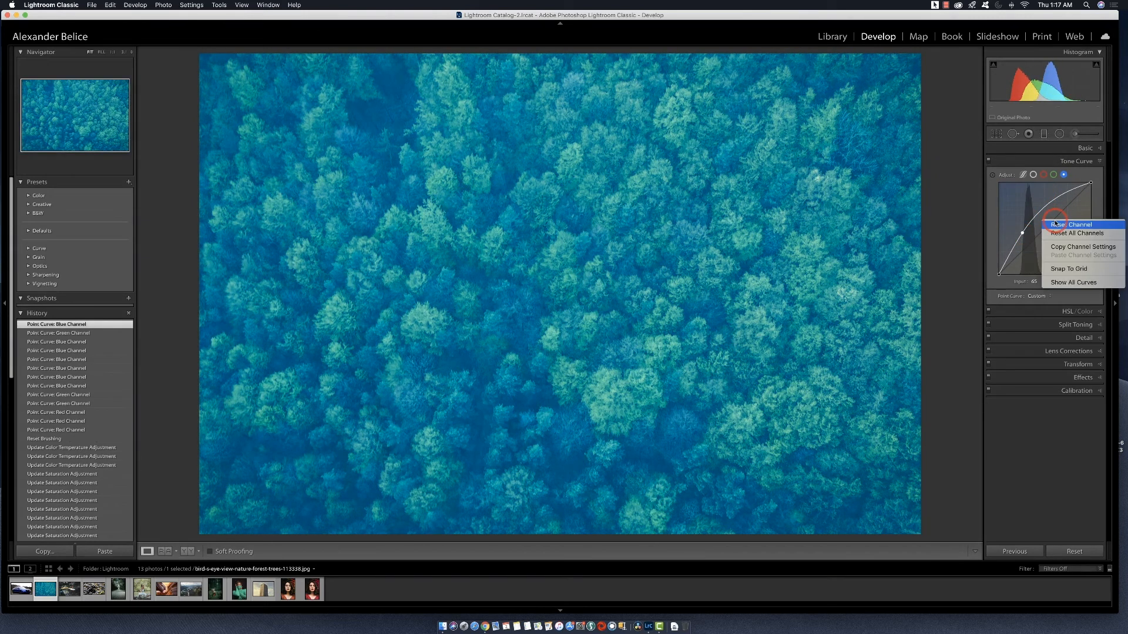
left_click(1060, 233)
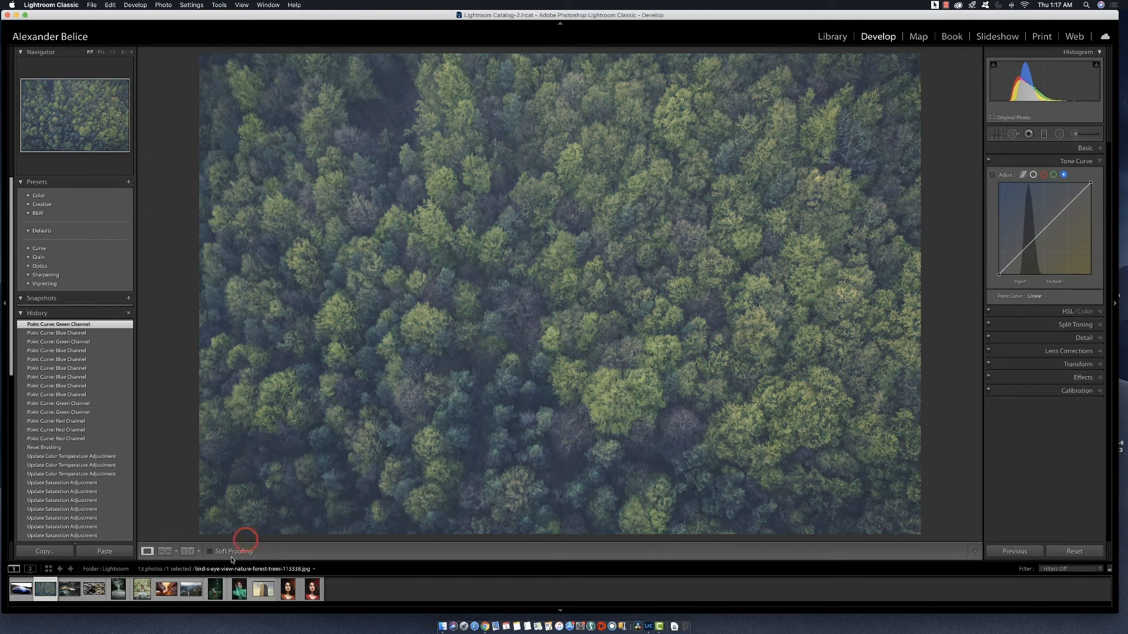
- Open the sandstone canyon photo and reset all channels of its point curve
left_click(166, 589)
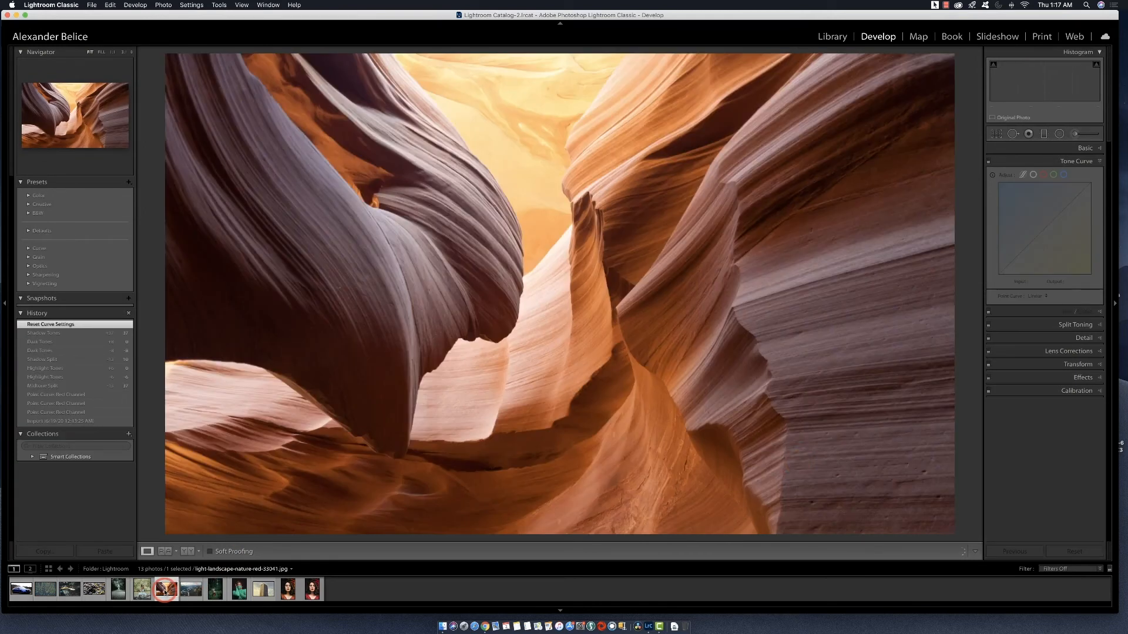
right_click(1048, 220)
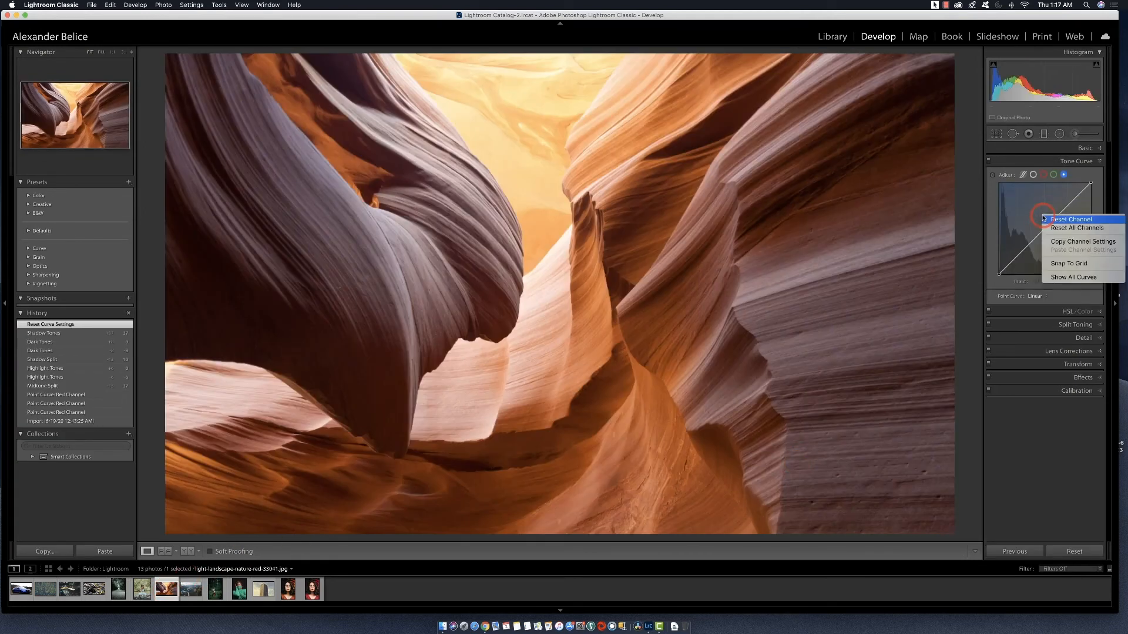
left_click(1047, 231)
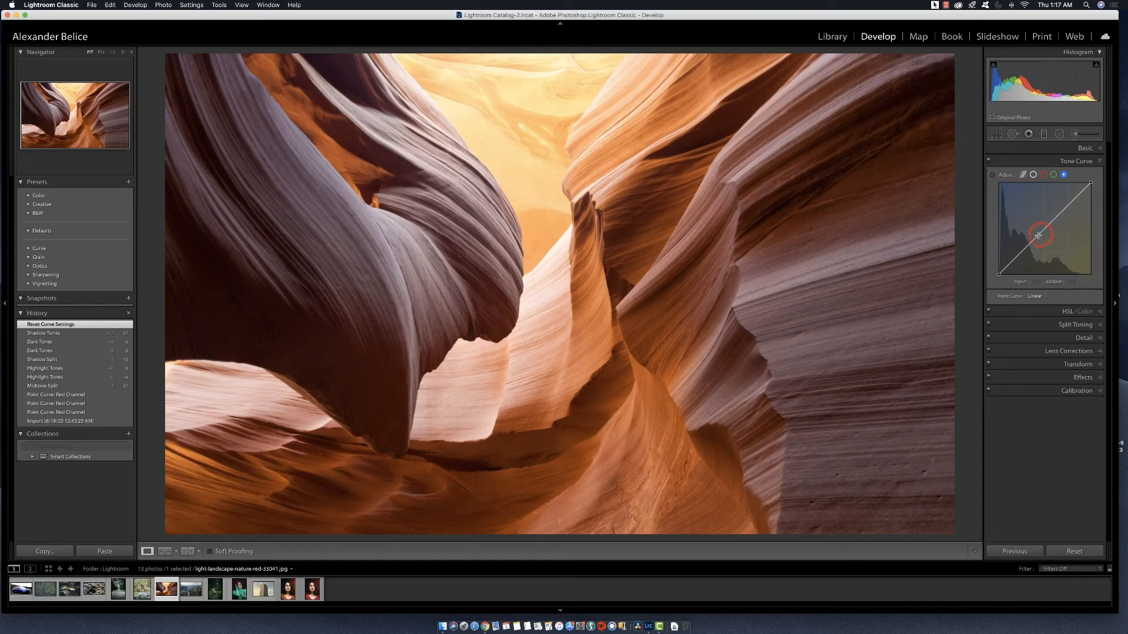
- Anchor the blue curve's midtones, raise a dark point to about input 52, output 82, and lower a highlight point to about input 204, output 162
left_click_drag(1038, 235, 1034, 235)
left_click(1022, 249)
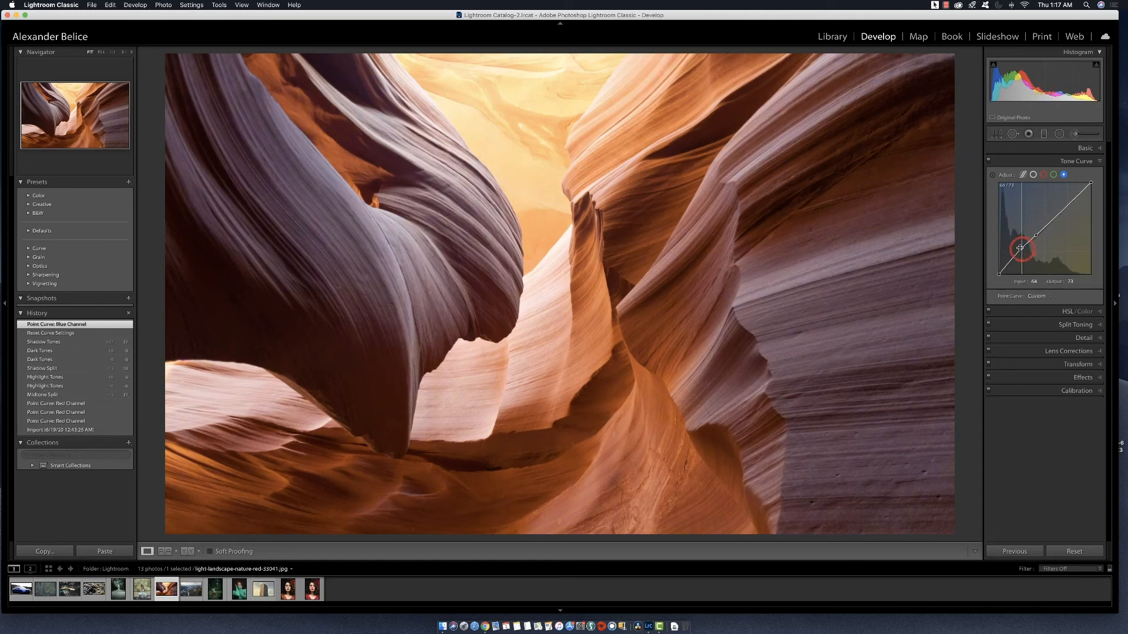
left_click_drag(1010, 264, 1018, 246)
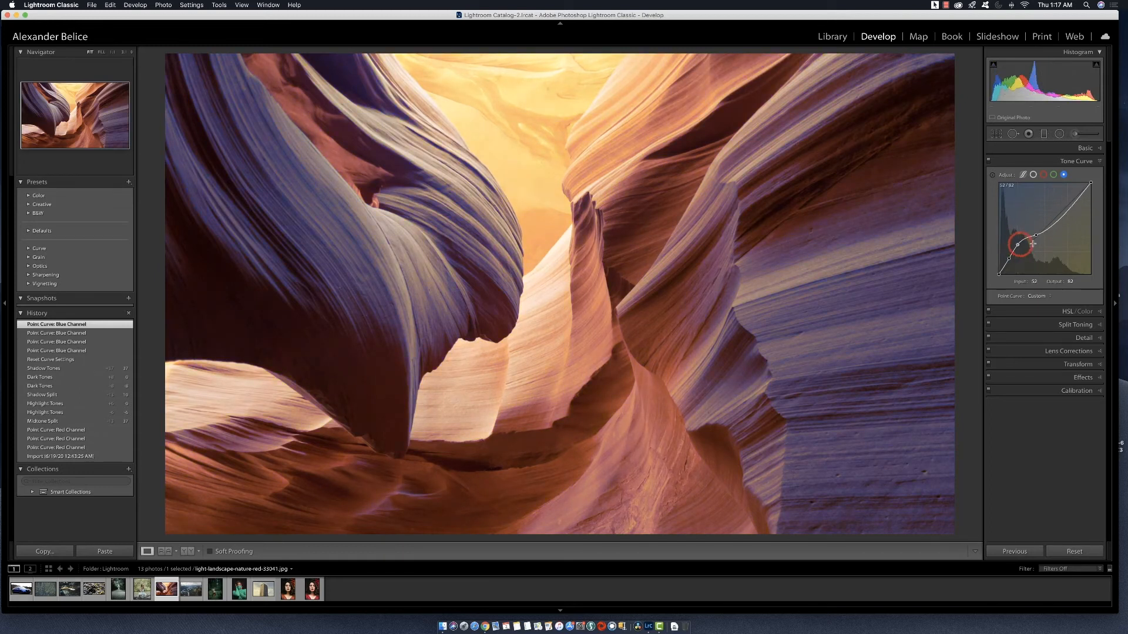
left_click_drag(1070, 207, 1071, 215)
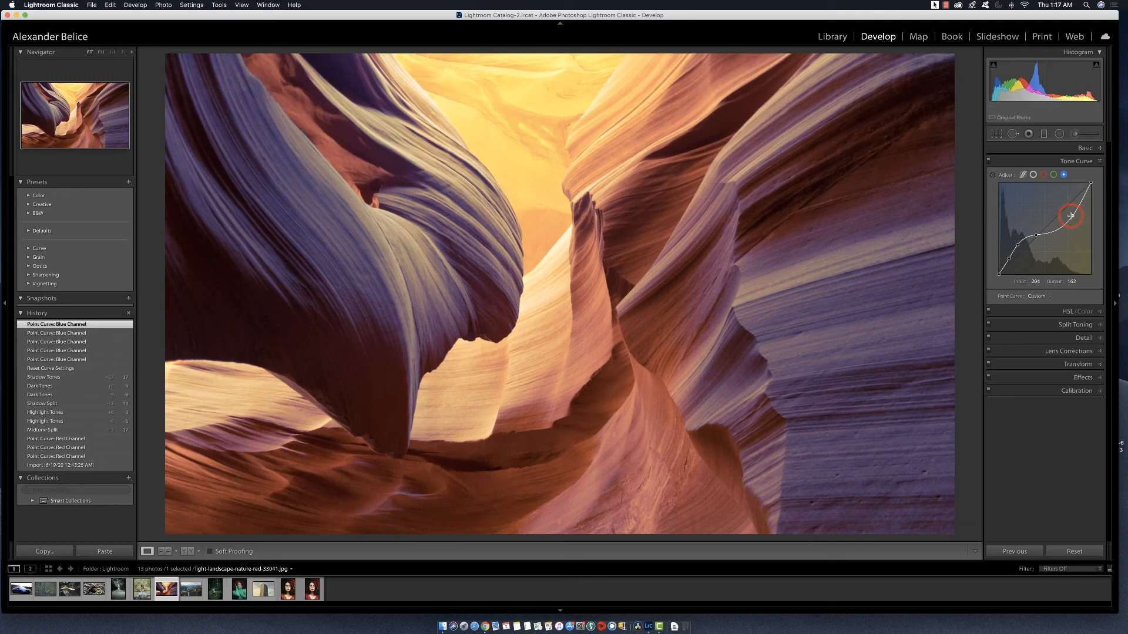
- Reset the blue channel curve and reset all develop settings of the canyon photo
right_click(1062, 236)
left_click(1068, 249)
right_click(1068, 250)
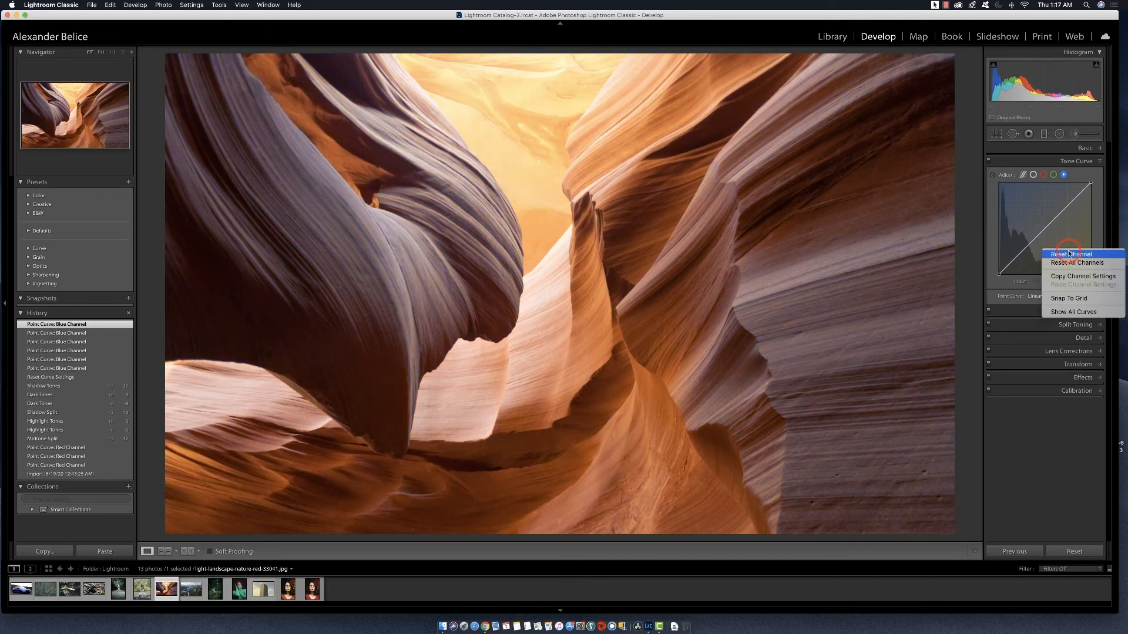
left_click(1069, 253)
left_click(1070, 552)
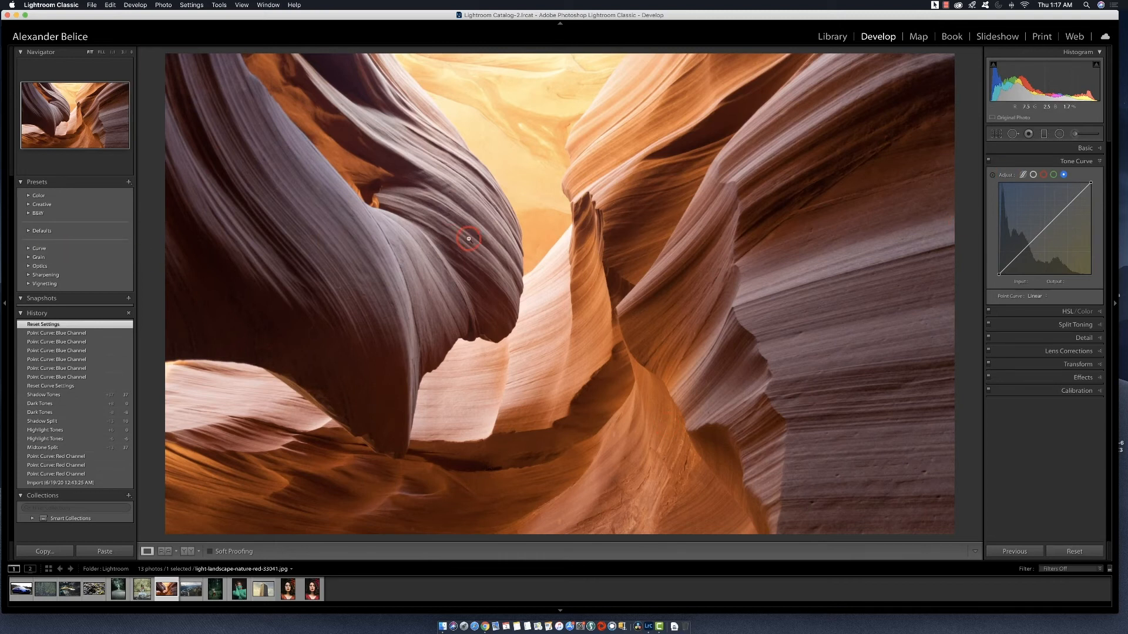
- Open the portrait of the woman with round glasses, set its point curve to Linear and reset all curve channels
left_click(291, 590)
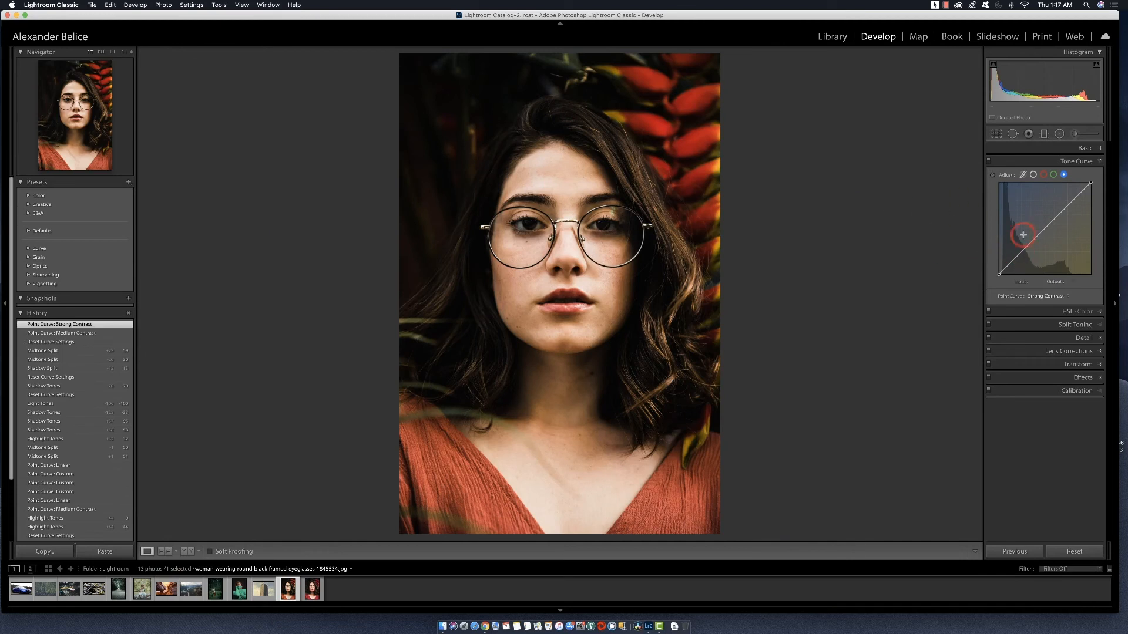
left_click(1055, 297)
left_click(1042, 283)
right_click(1043, 253)
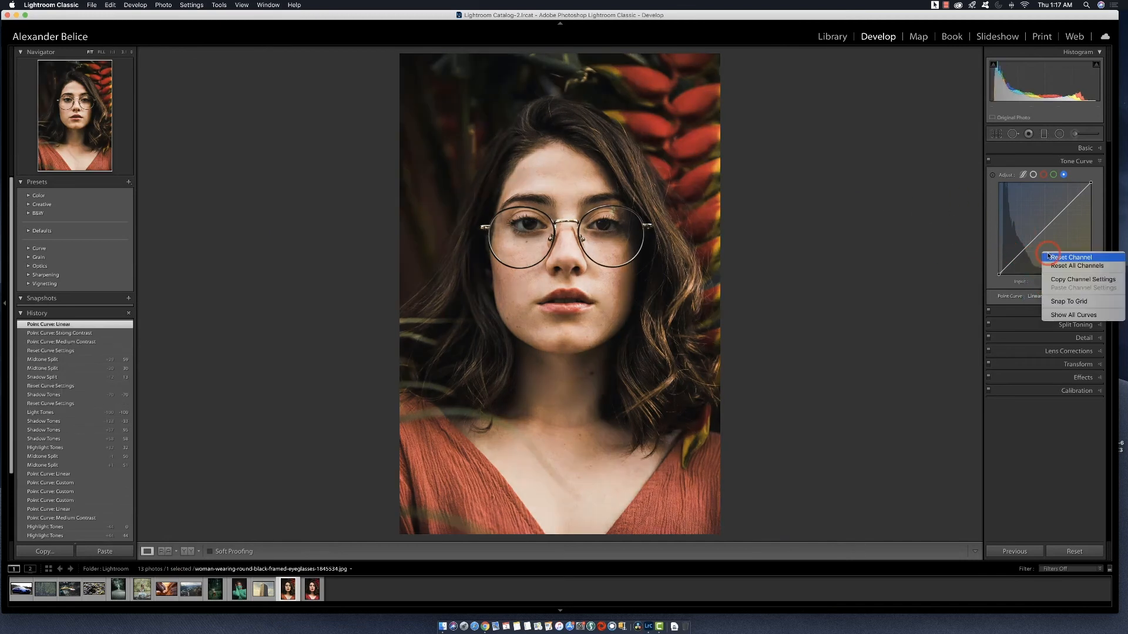
left_click(1064, 267)
- Apply the Flat curve preset to the portrait, view it in the parametric curve, and reset all curve settings
left_click(1023, 175)
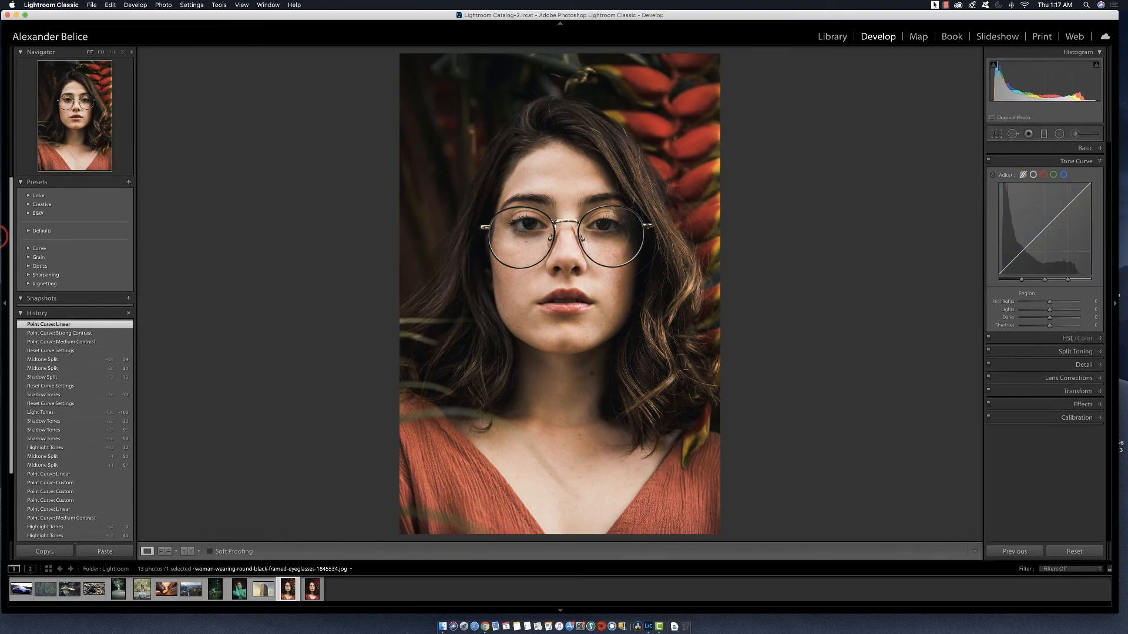
left_click(27, 249)
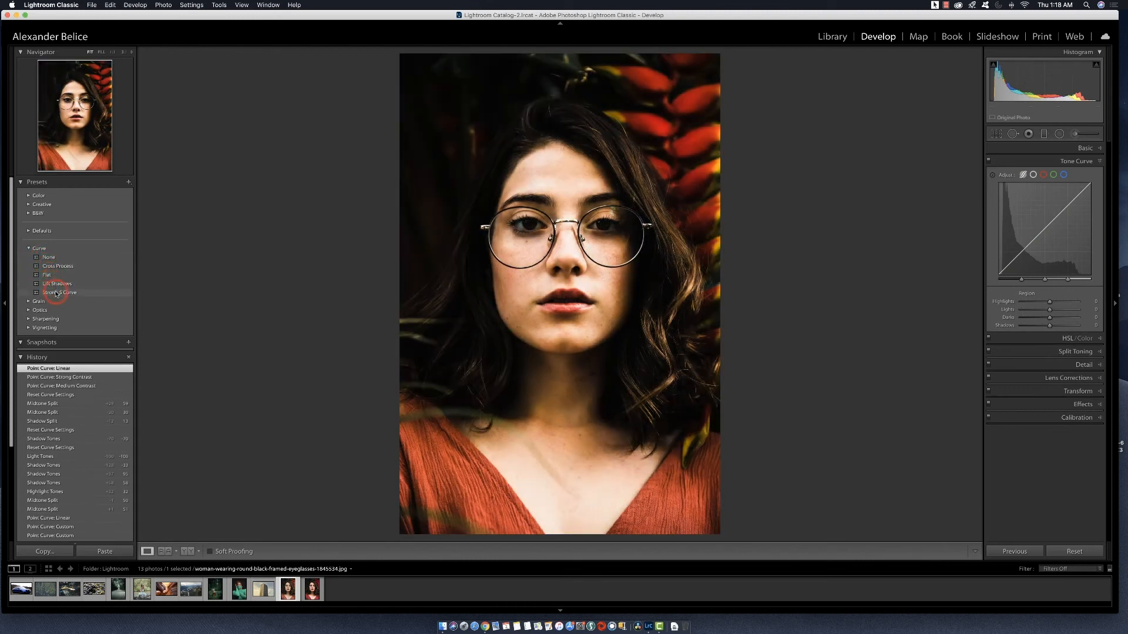
left_click(47, 275)
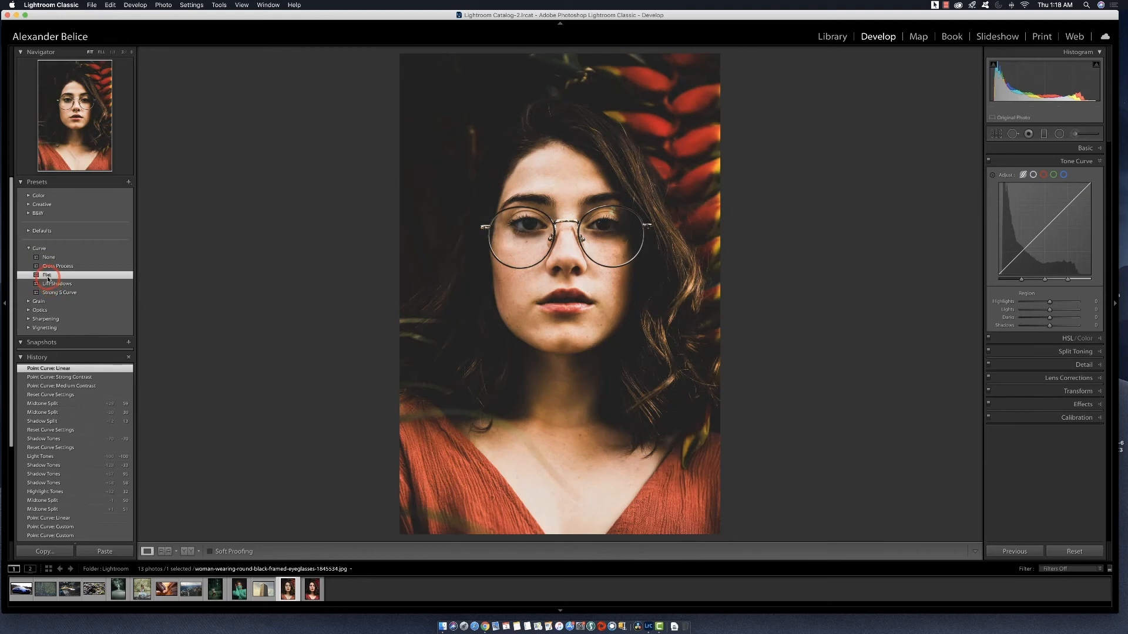
right_click(1039, 250)
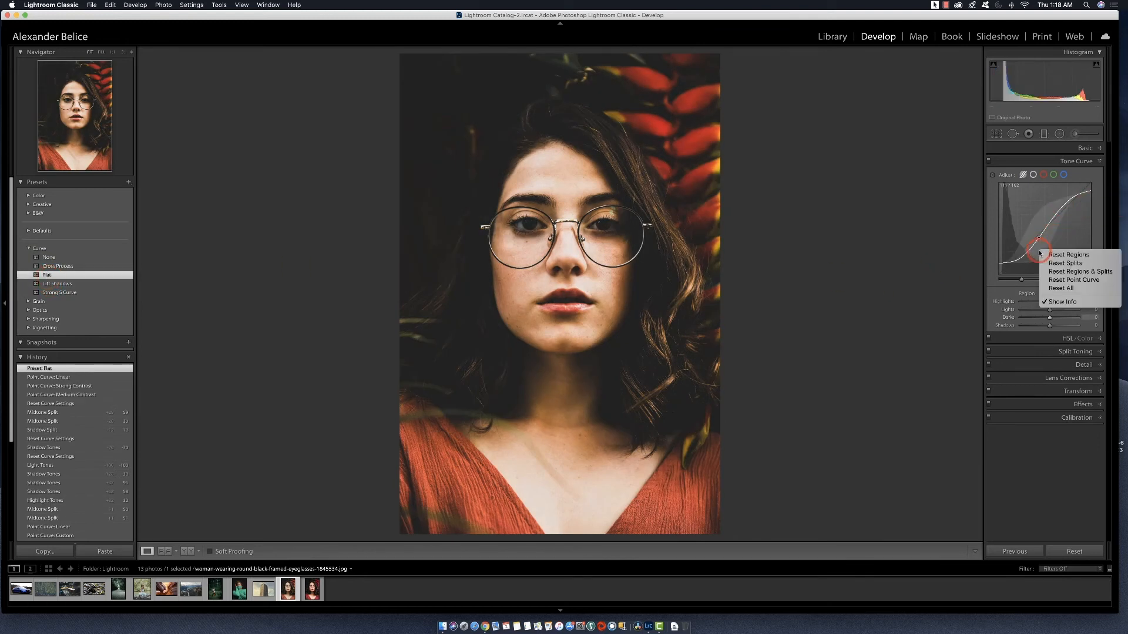
left_click(1070, 289)
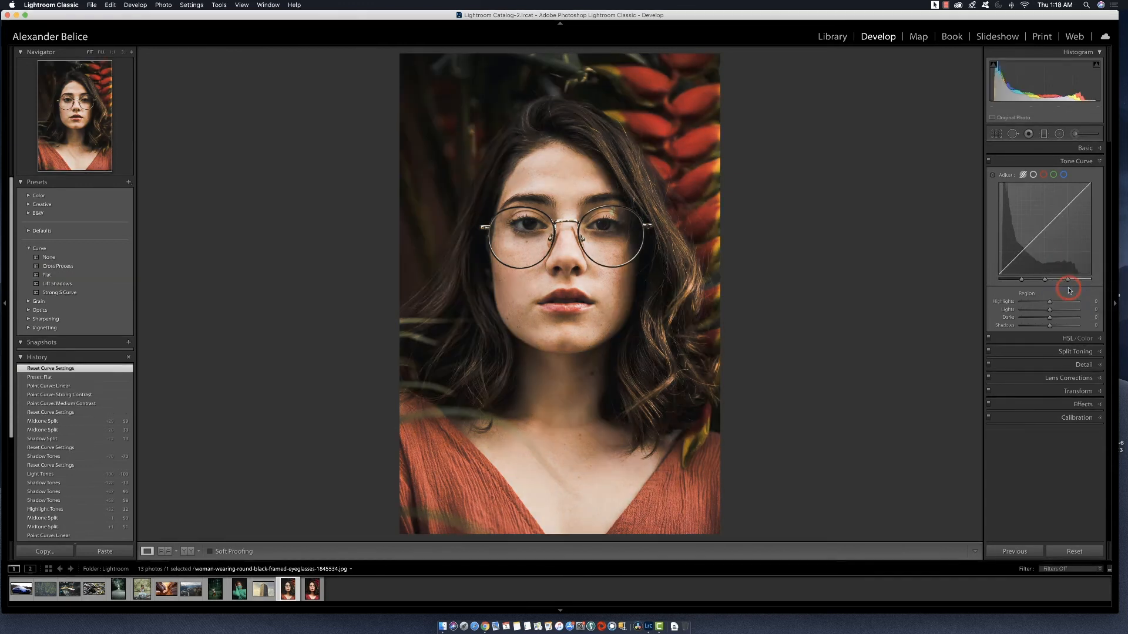
- Try the Cross Process, Lift Shadows and Strong S Curve presets in turn on the portrait, and reset all curve settings
left_click(55, 268)
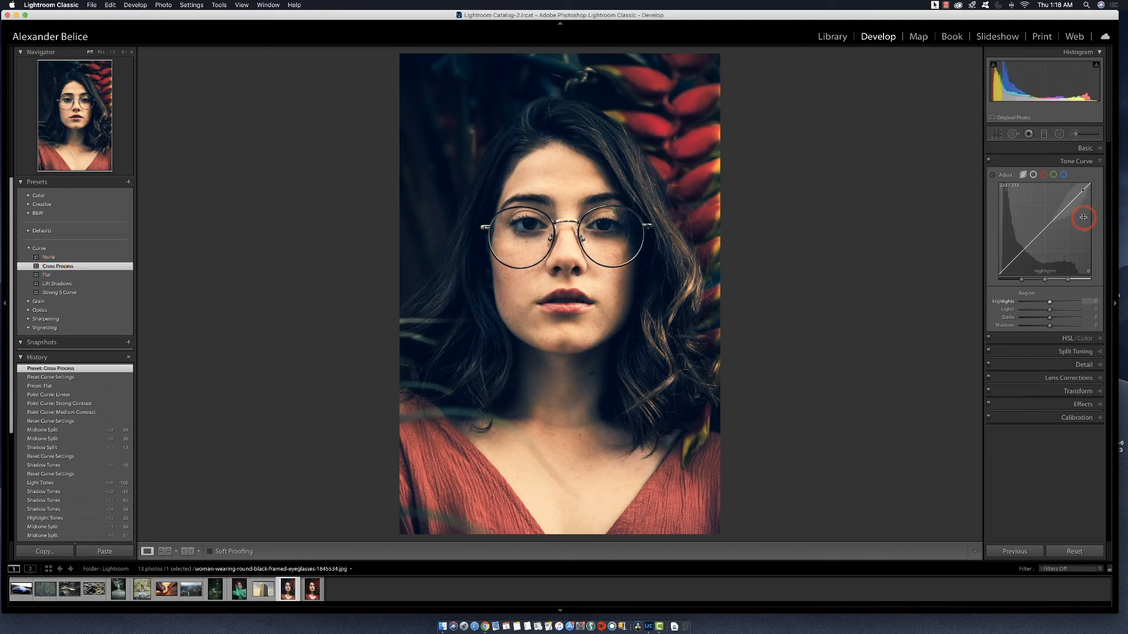
left_click(58, 285)
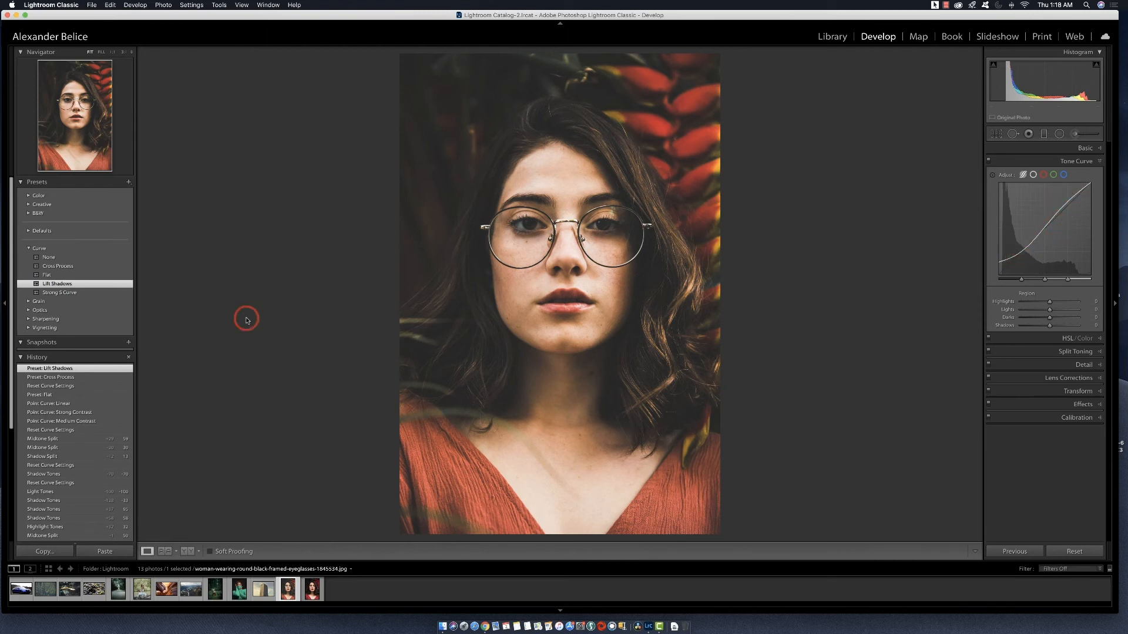
left_click(61, 293)
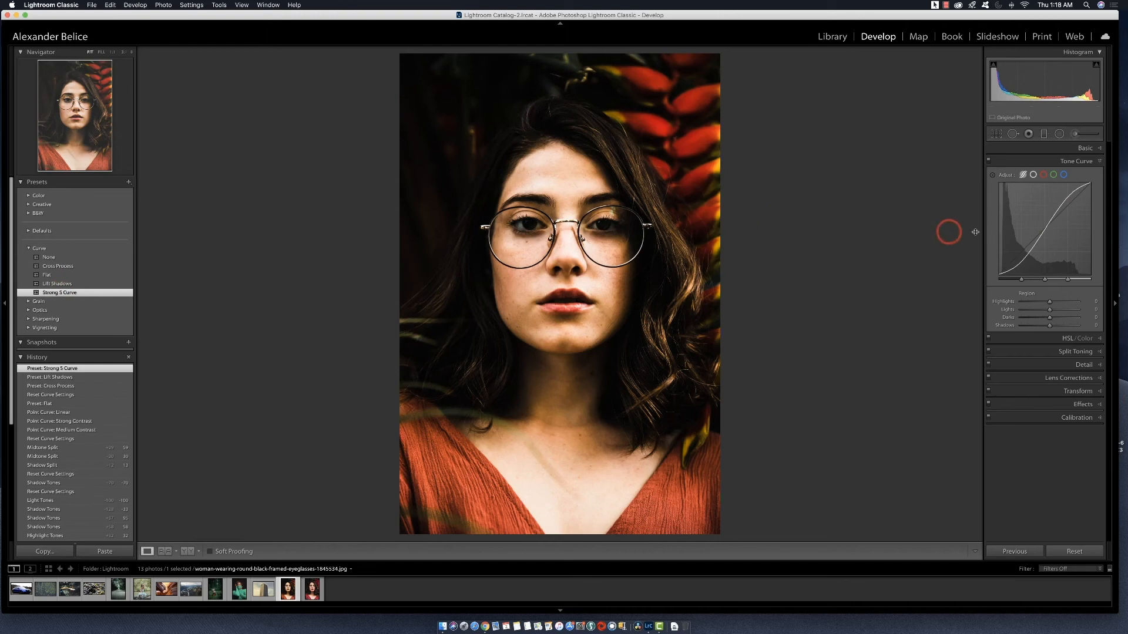
right_click(1044, 249)
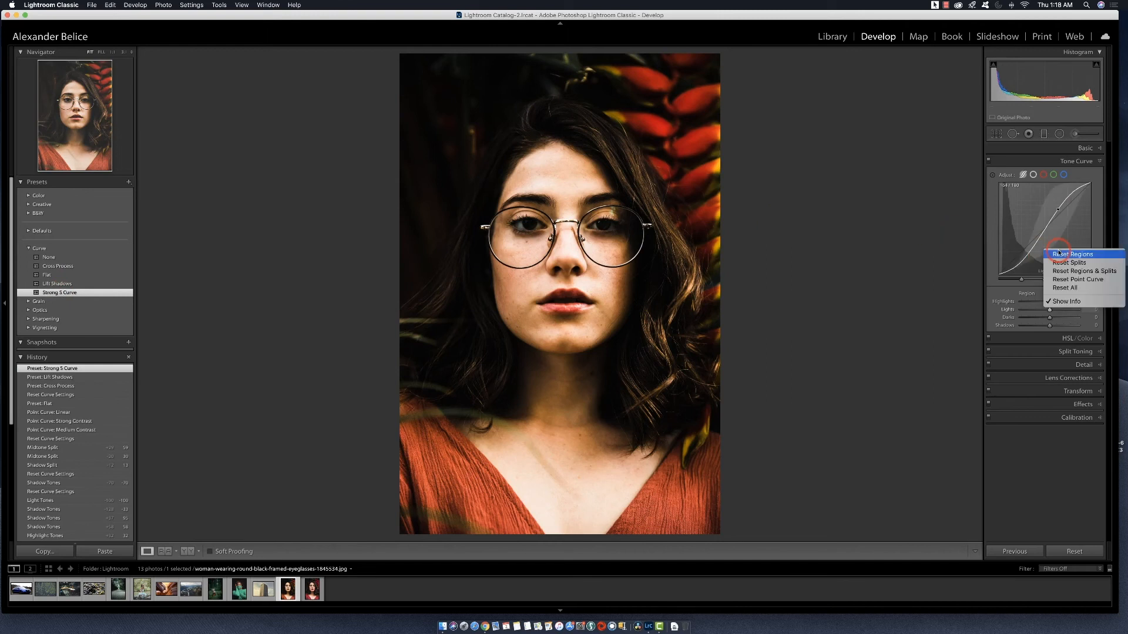
left_click(1072, 287)
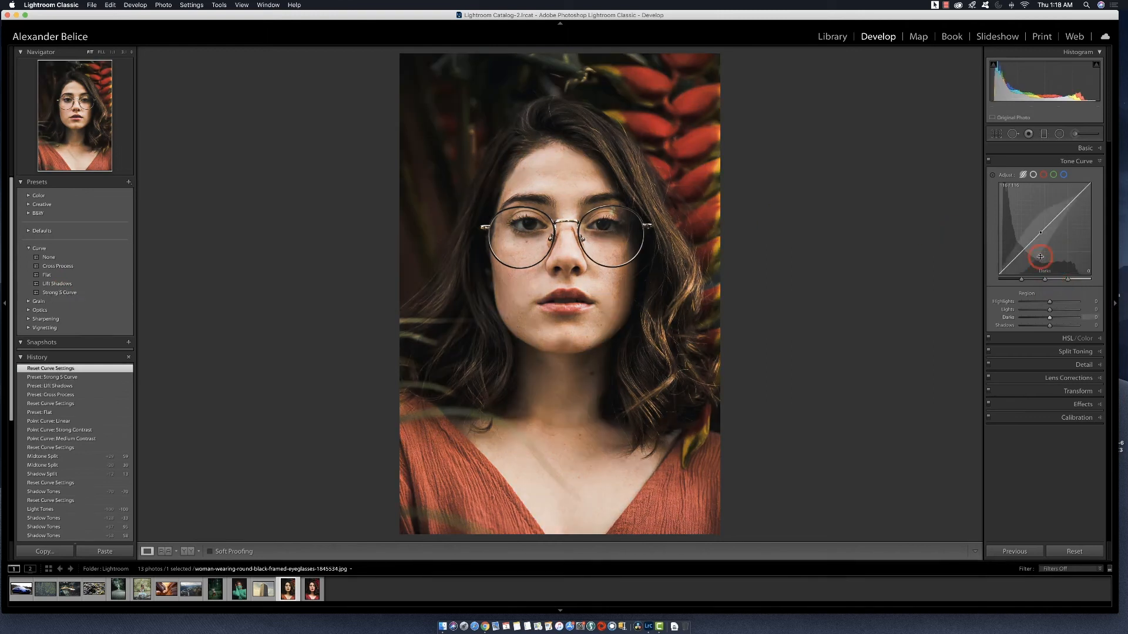
- Shape the portrait's point curve with a highlight point at about input 159, output 181 and a dark point at about input 71, output 73
left_click(1033, 175)
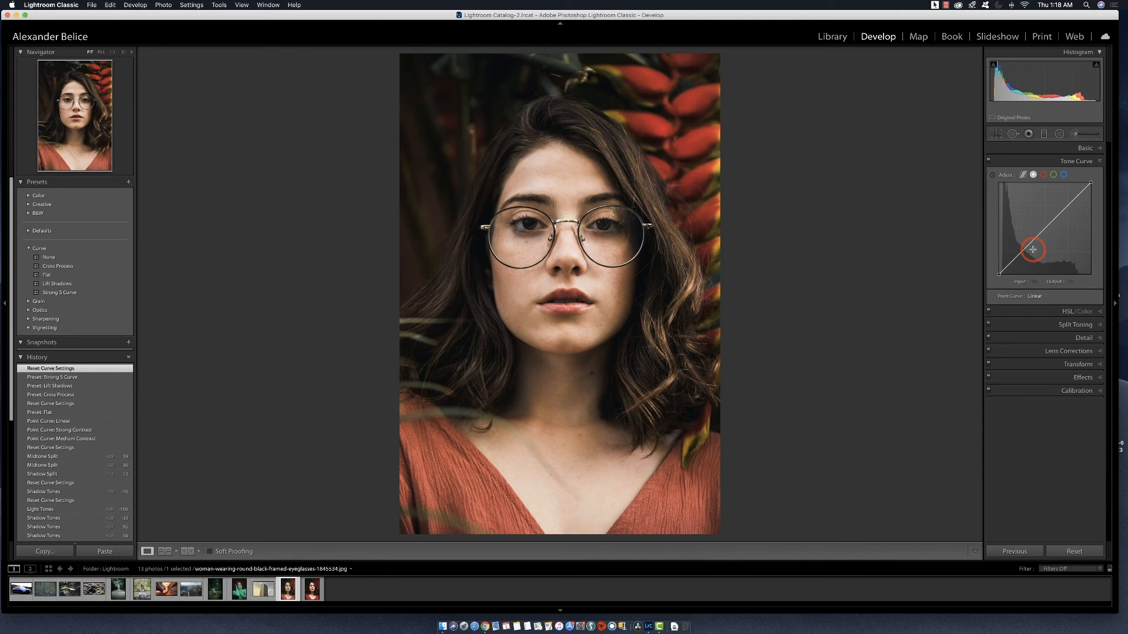
left_click(1045, 296)
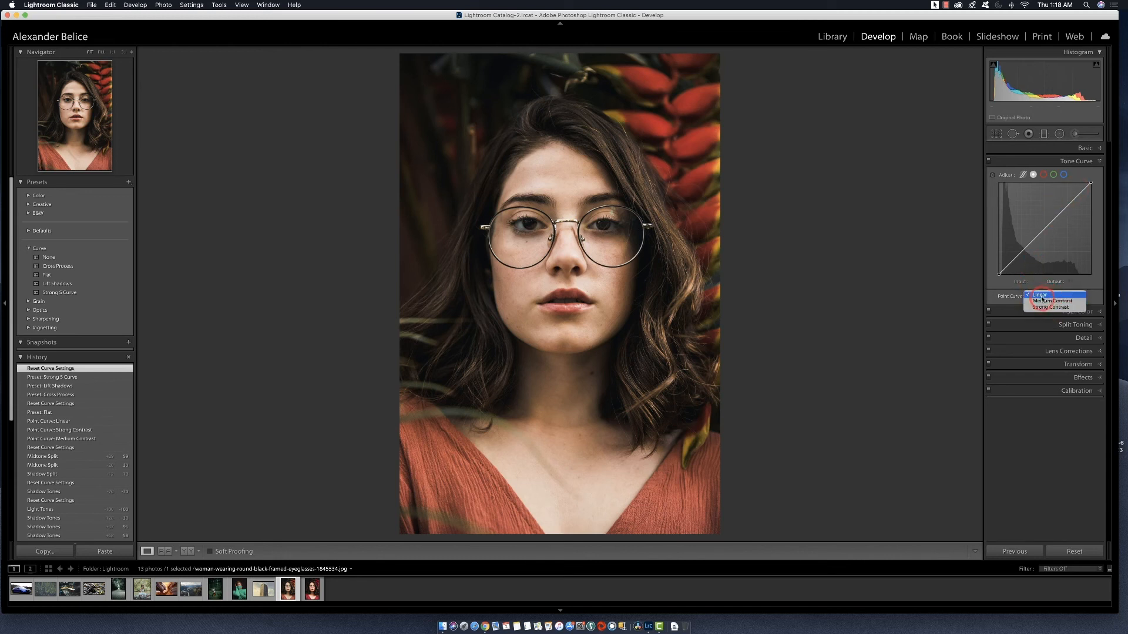
left_click(999, 297)
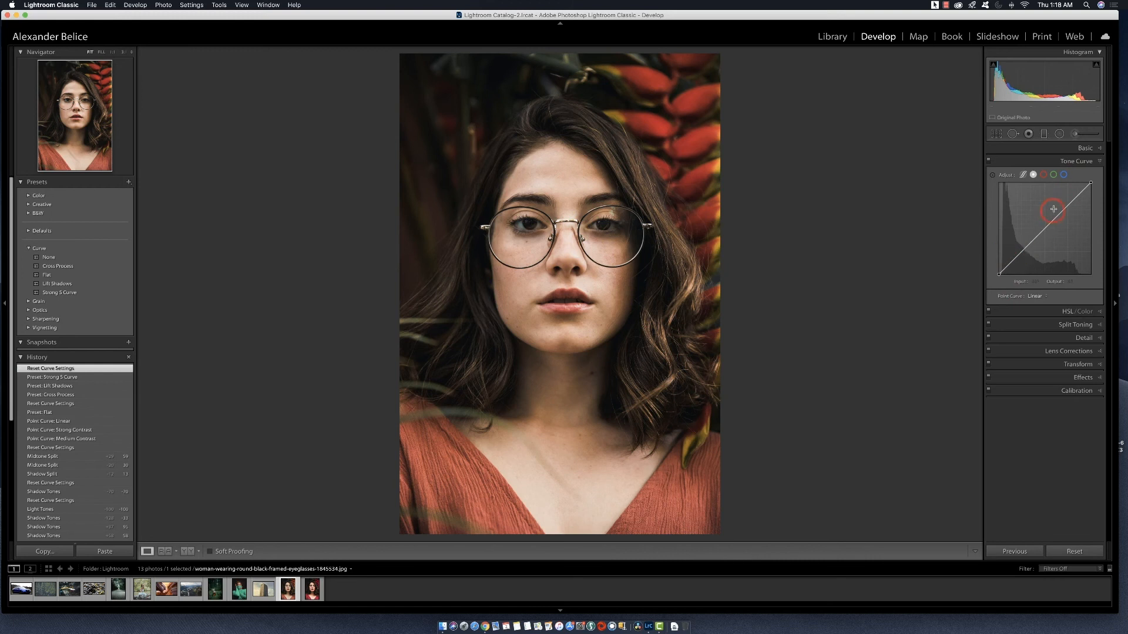
left_click_drag(1061, 212, 1030, 241)
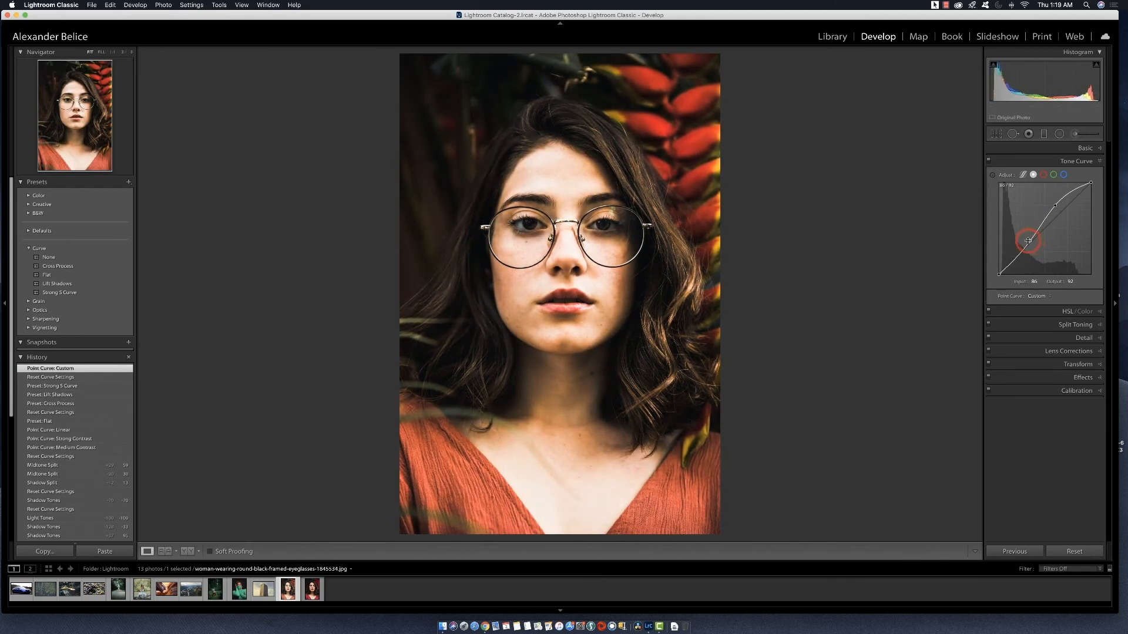
left_click_drag(1056, 207, 1056, 209)
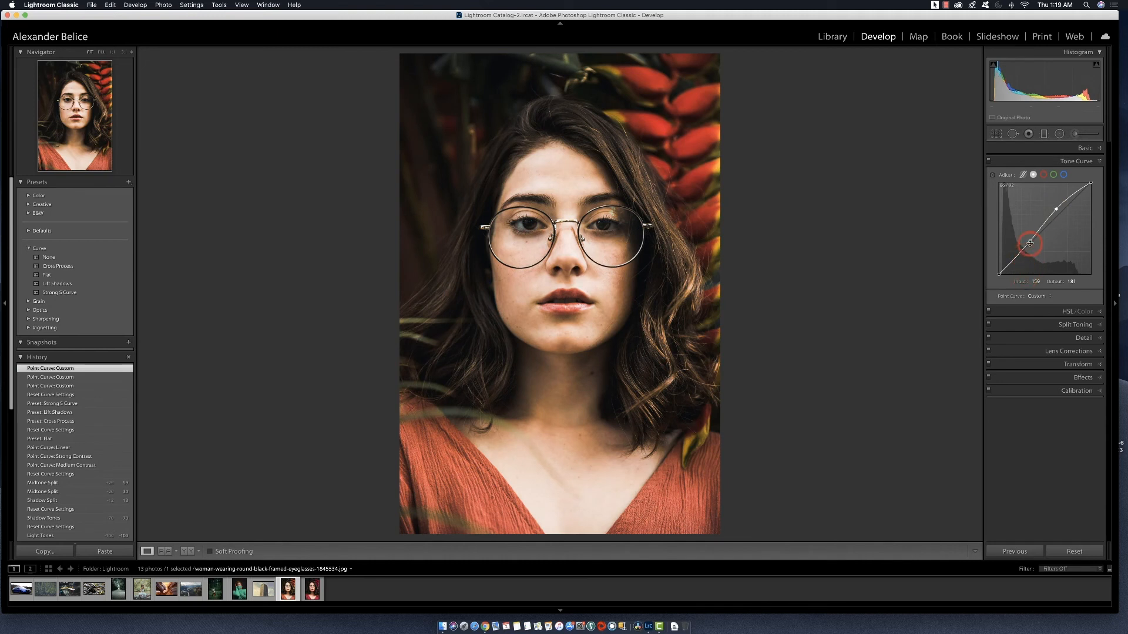
left_click_drag(1030, 246, 1025, 248)
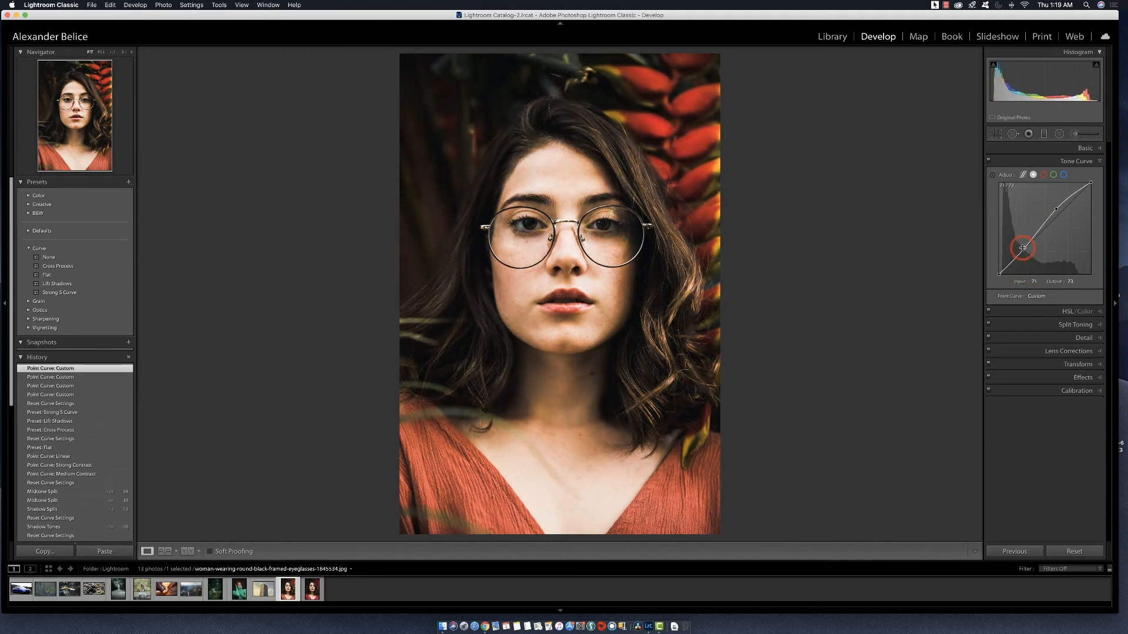
- Save the custom point curve as a preset named Youtube Curve
left_click(1051, 297)
left_click(1042, 304)
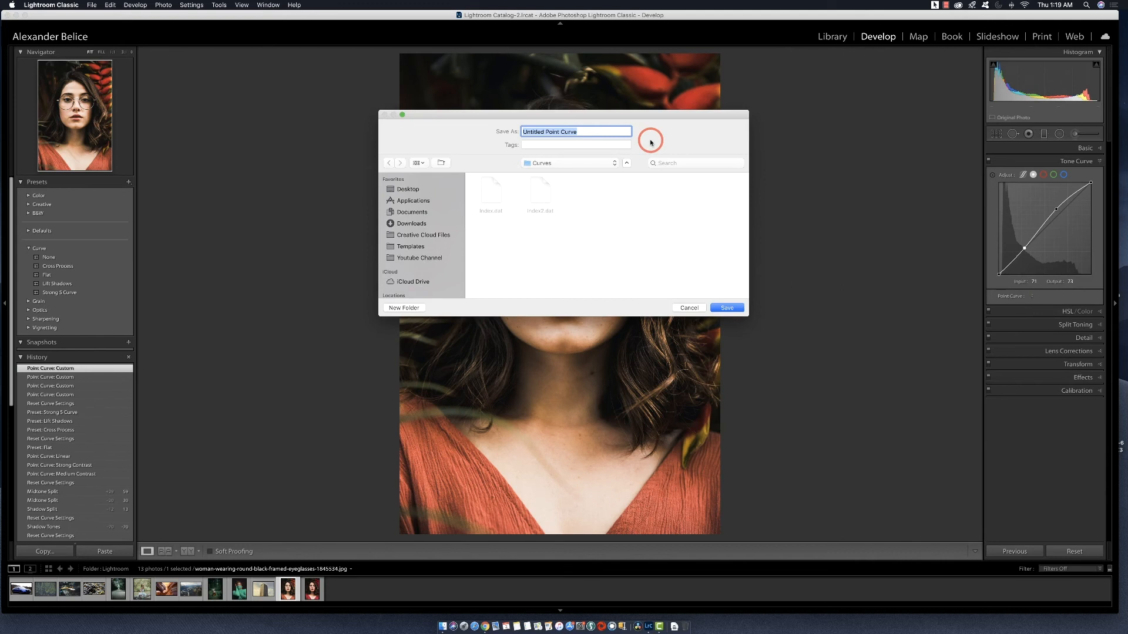
type("Youtube")
key("Return")
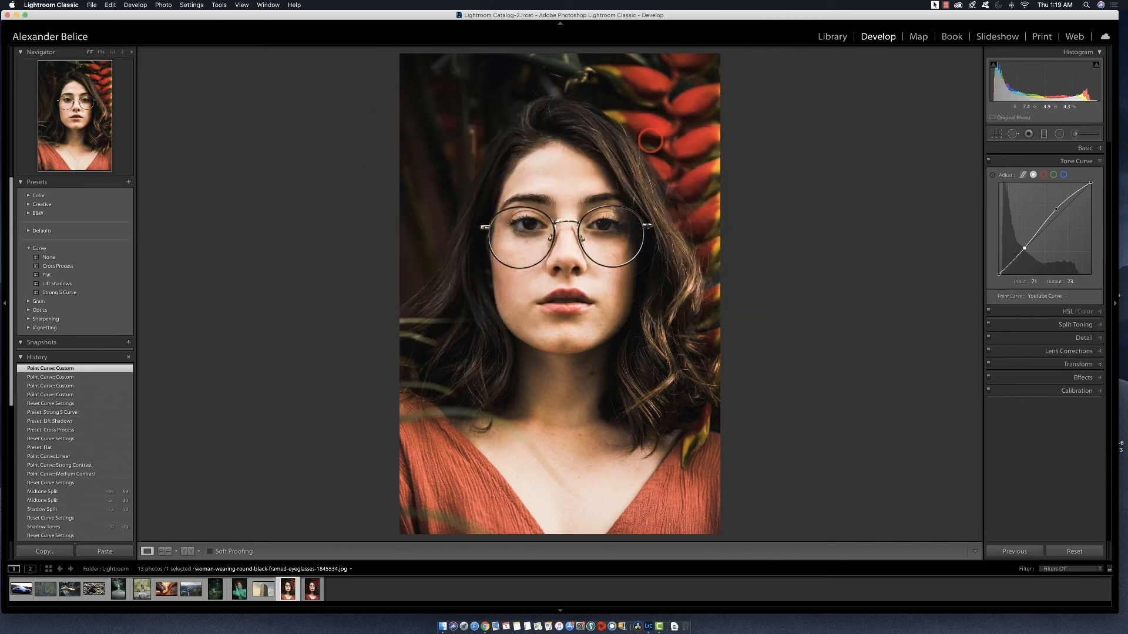
- Return the portrait's point curve to Linear and reset all channels
left_click(1064, 296)
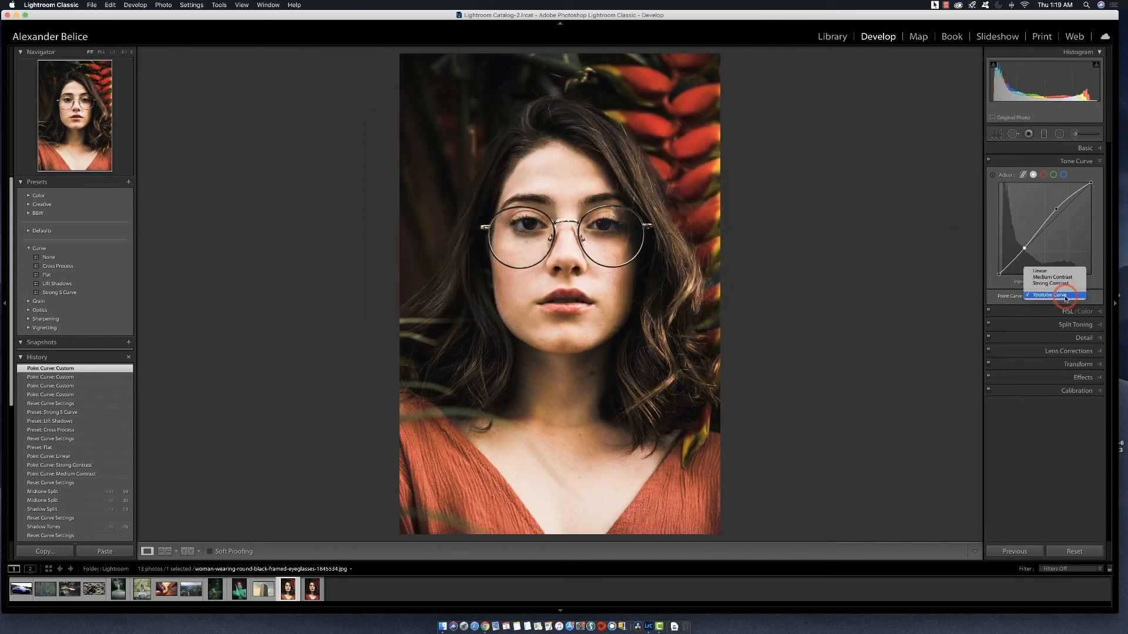
left_click(1040, 270)
right_click(1076, 251)
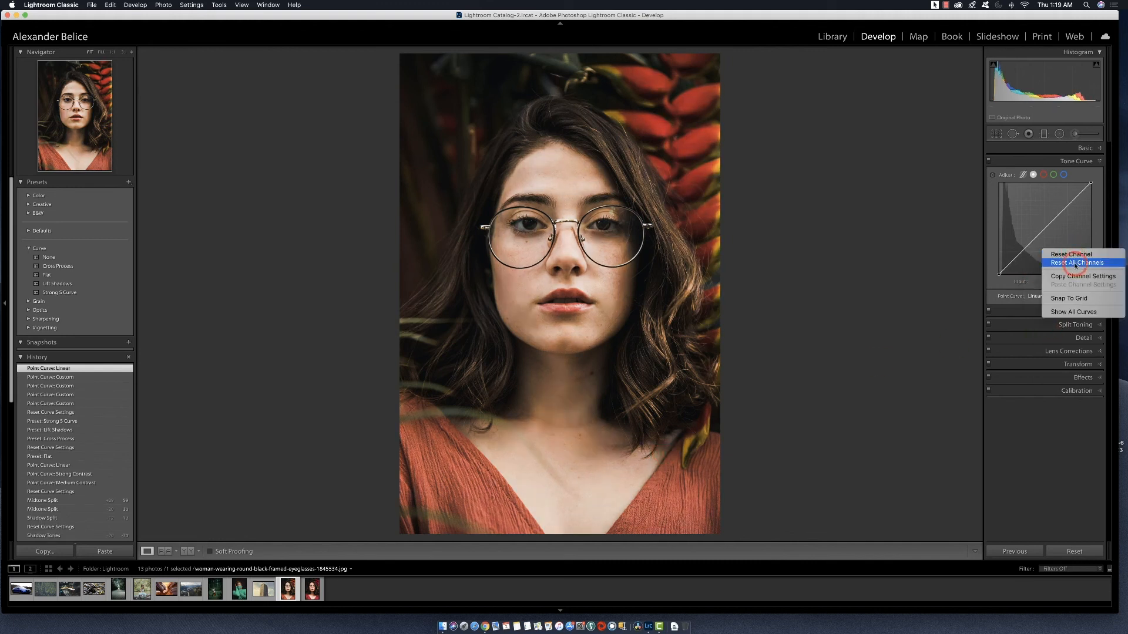
left_click(1076, 264)
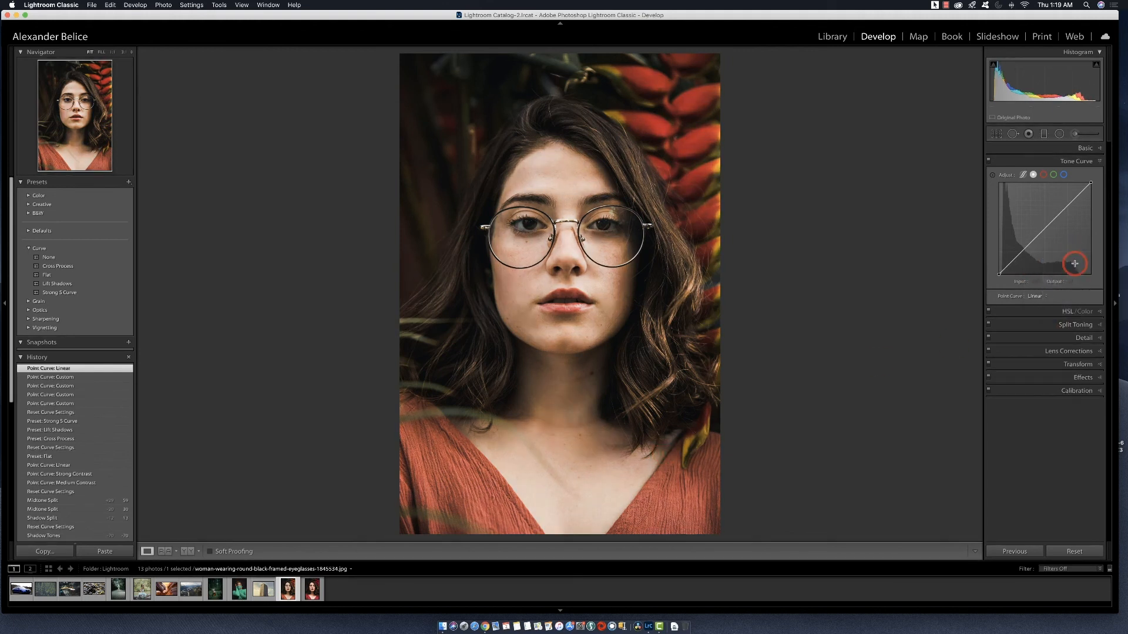
- Open the photo of the woman sitting by the river and reset all channels of its point curve
left_click(136, 594)
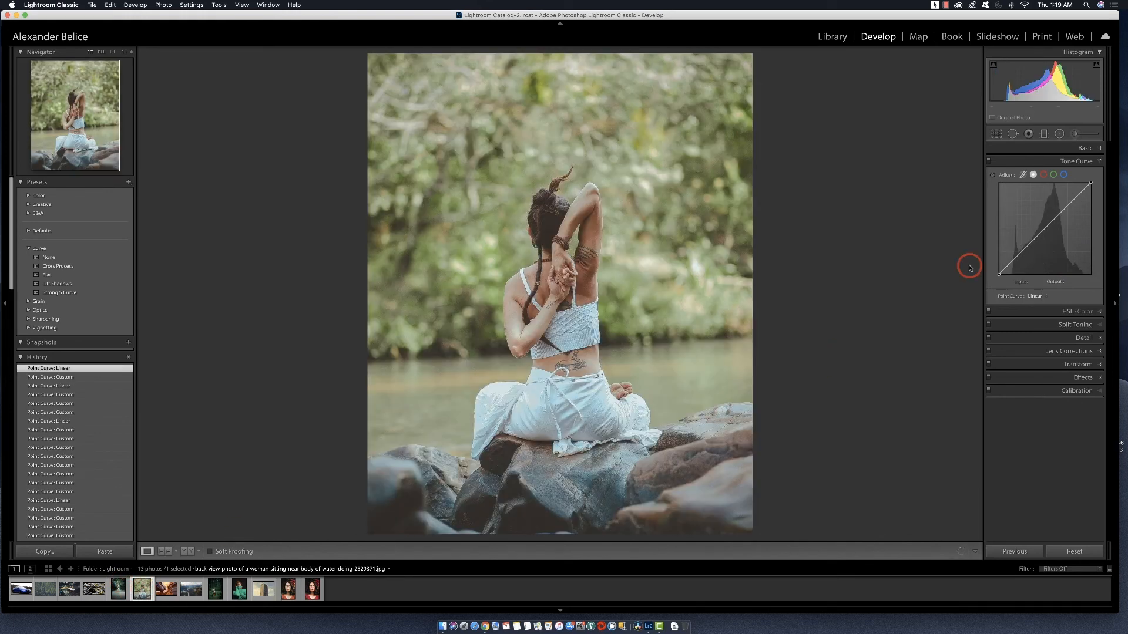
left_click(1037, 296)
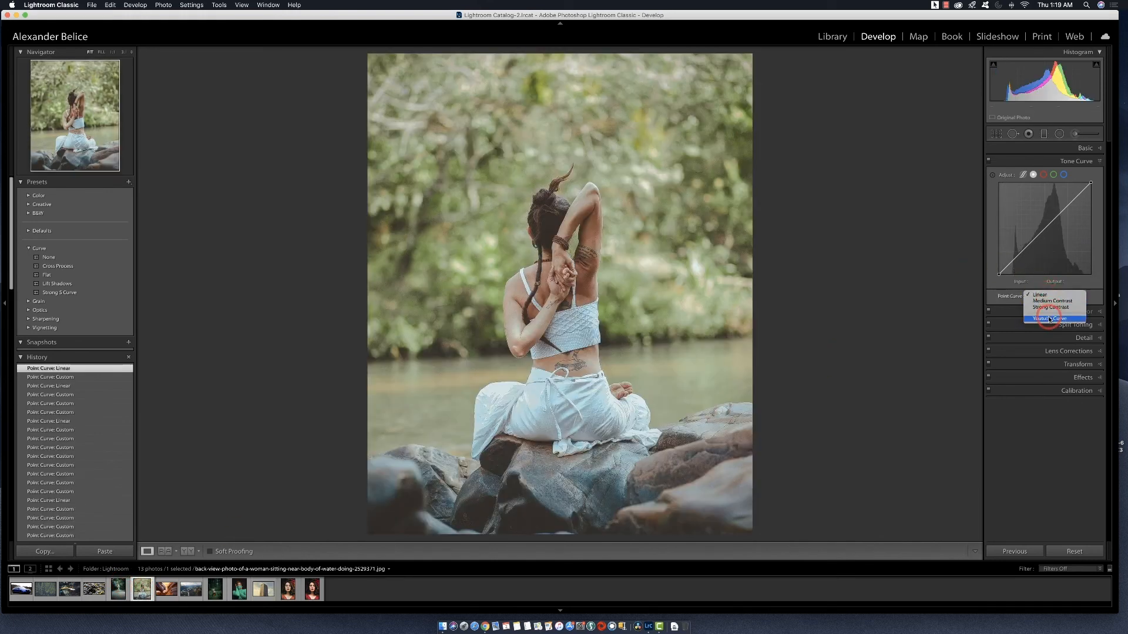
left_click(1053, 258)
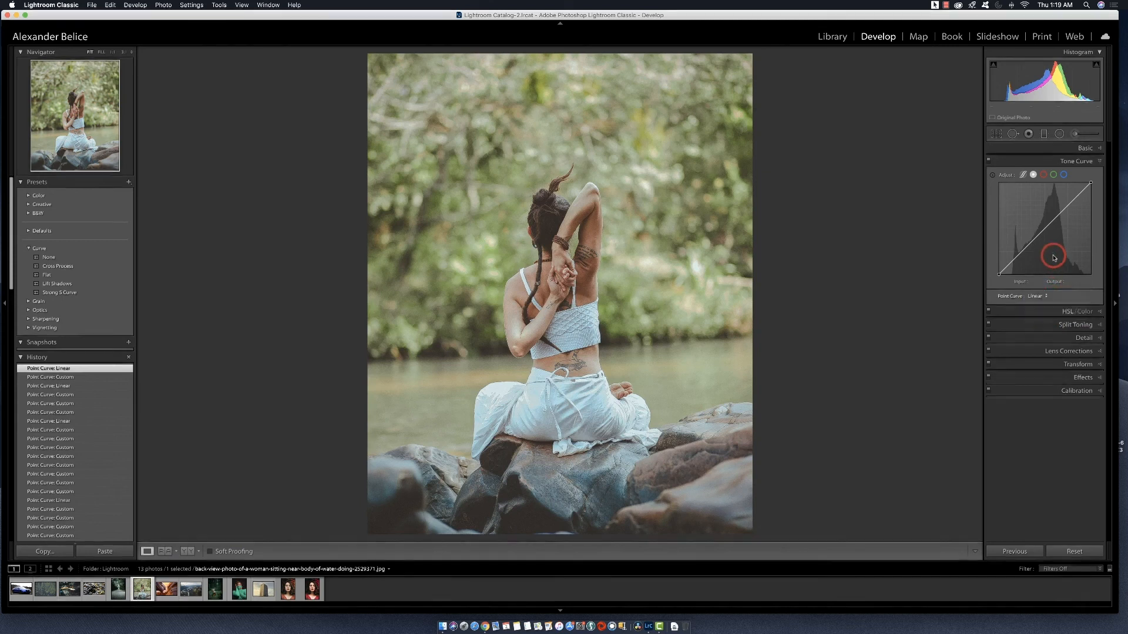
right_click(1054, 257)
left_click(1067, 269)
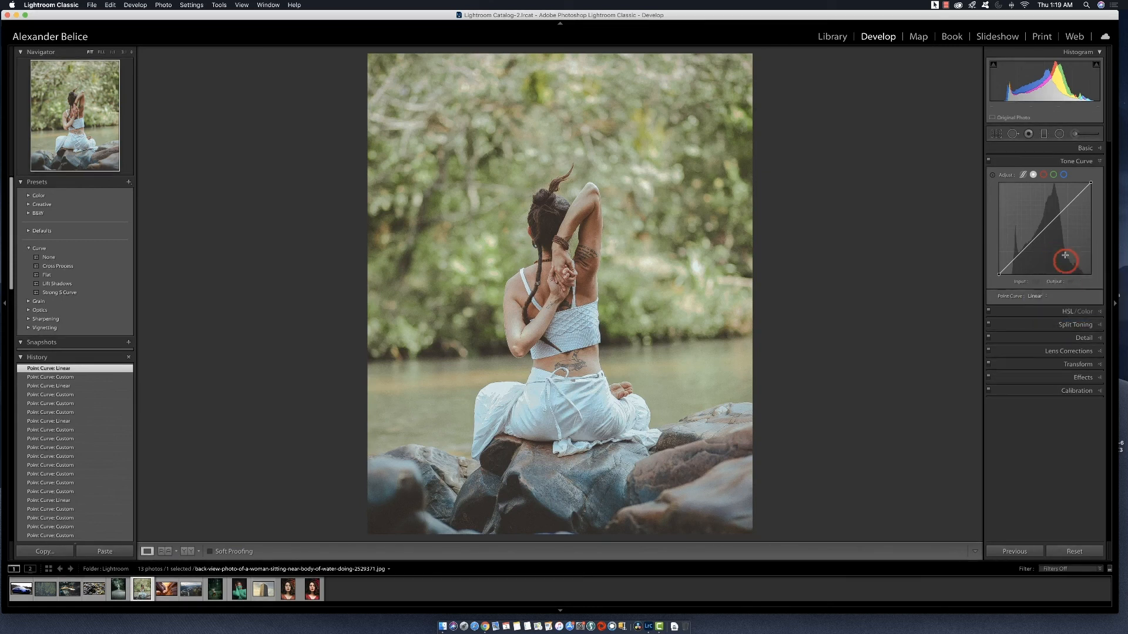
- Apply the saved Youtube Curve to the riverside photo's point curve
left_click(1048, 295)
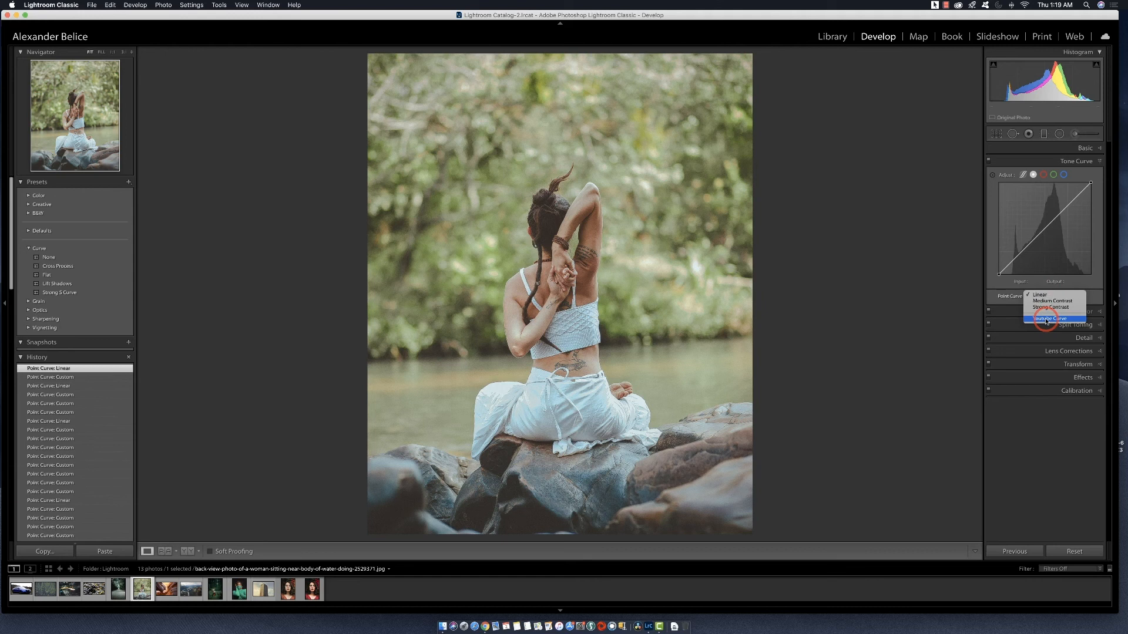
left_click(1067, 248)
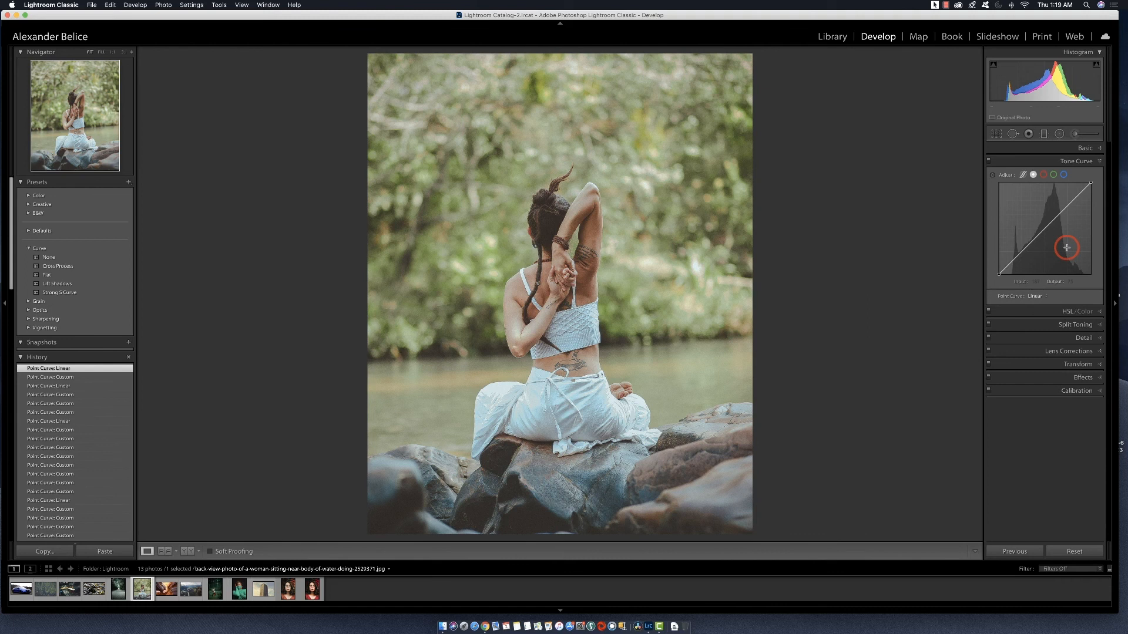
left_click(1047, 294)
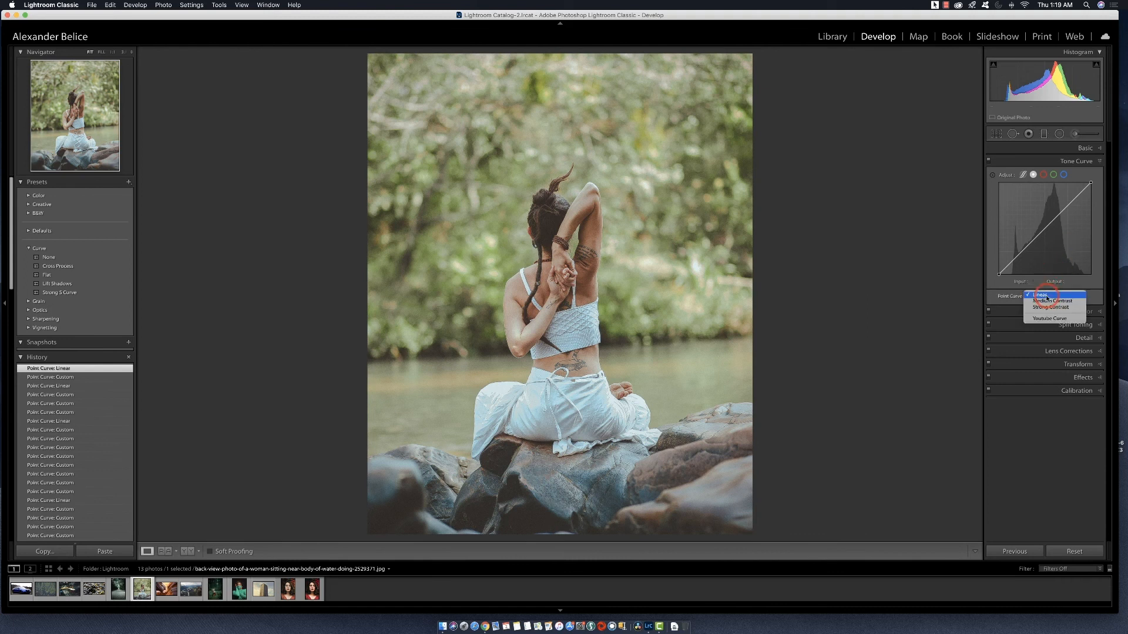
left_click(1044, 320)
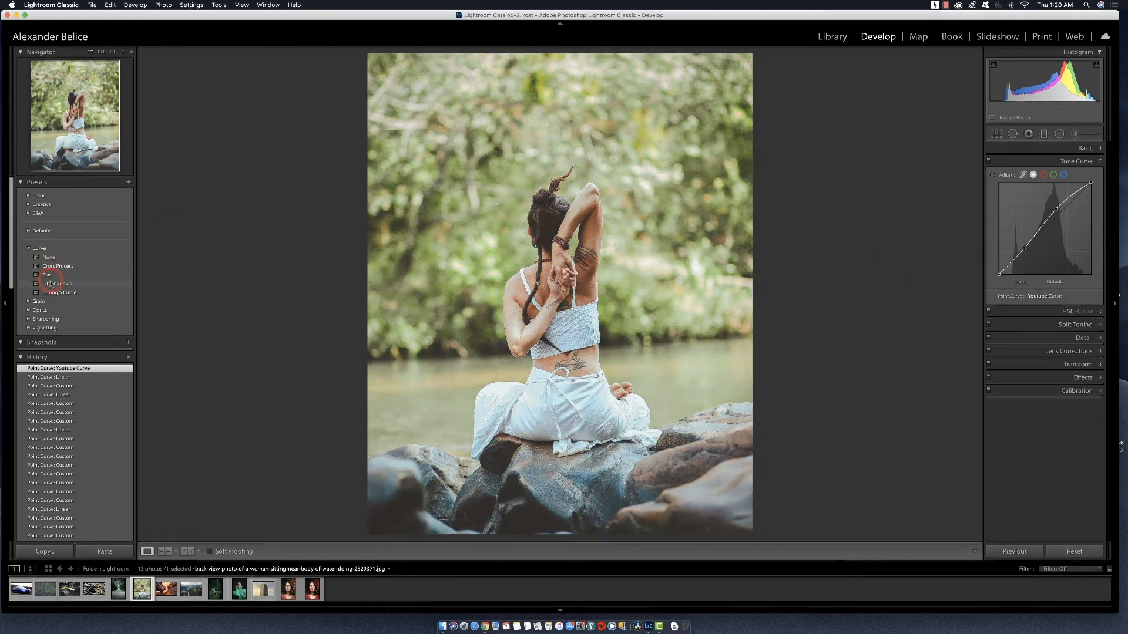
- Go back through the riverside photo's earlier history states and restore its original Import state
left_click(69, 377)
left_click(72, 386)
left_click(72, 395)
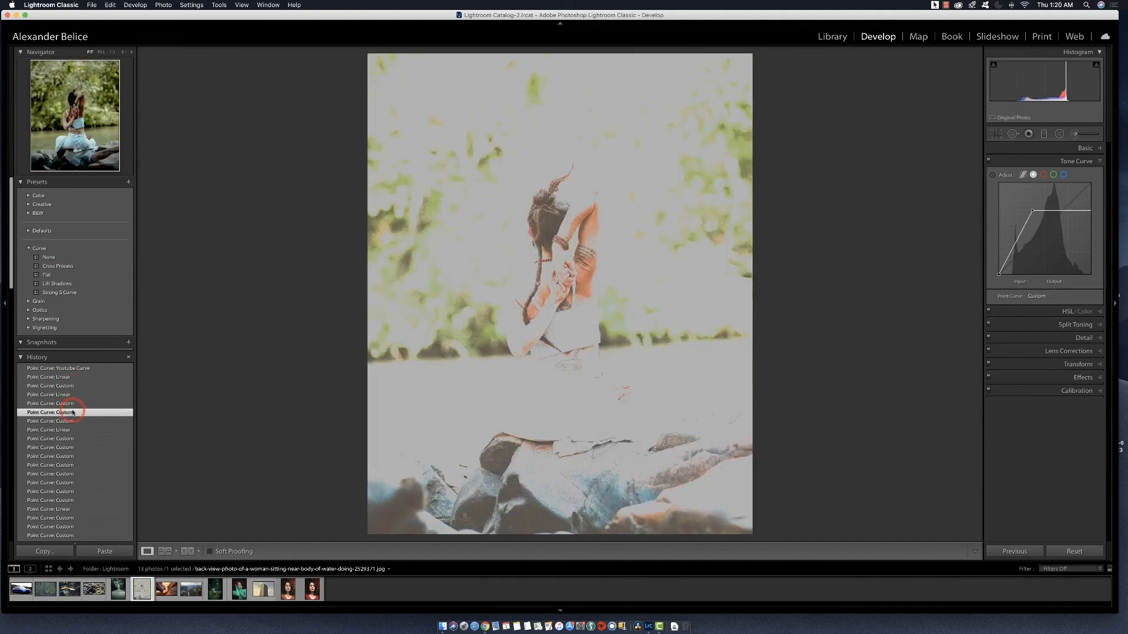
scroll(59, 479, "down", 5)
scroll(58, 487, "down", 10)
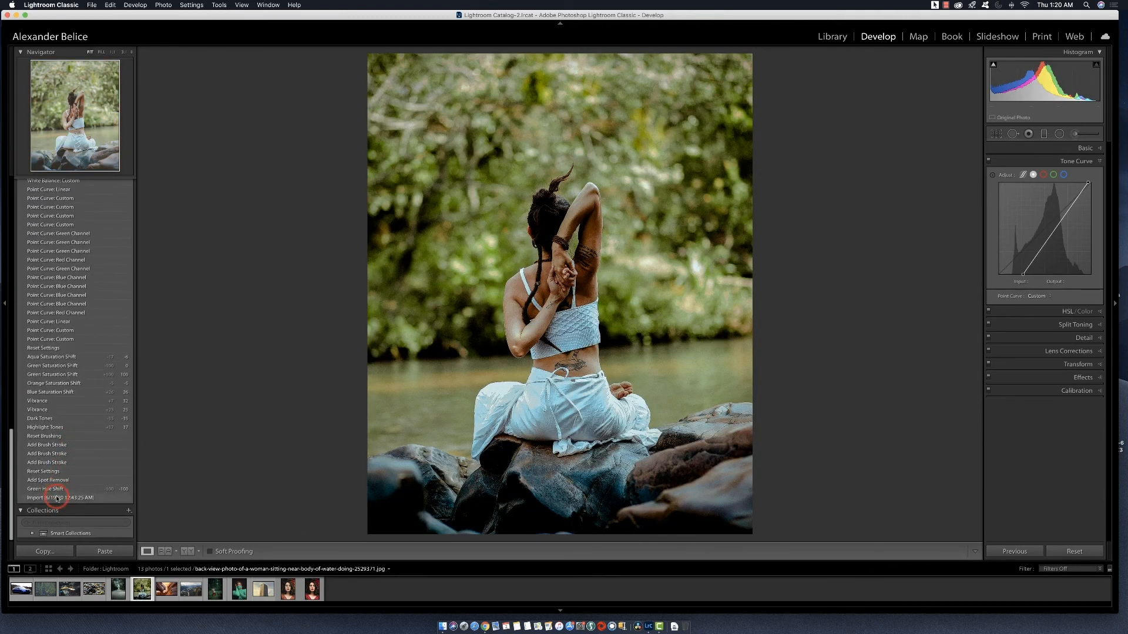
left_click(57, 498)
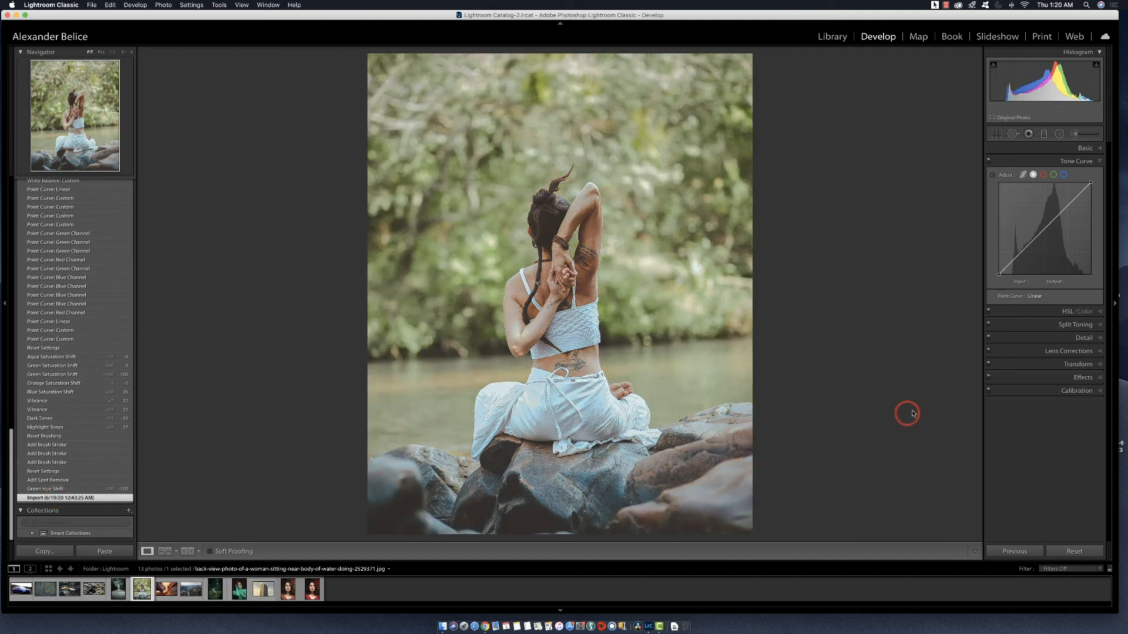
- Apply the saved Youtube Curve again to the restored riverside photo's point curve
left_click(1056, 297)
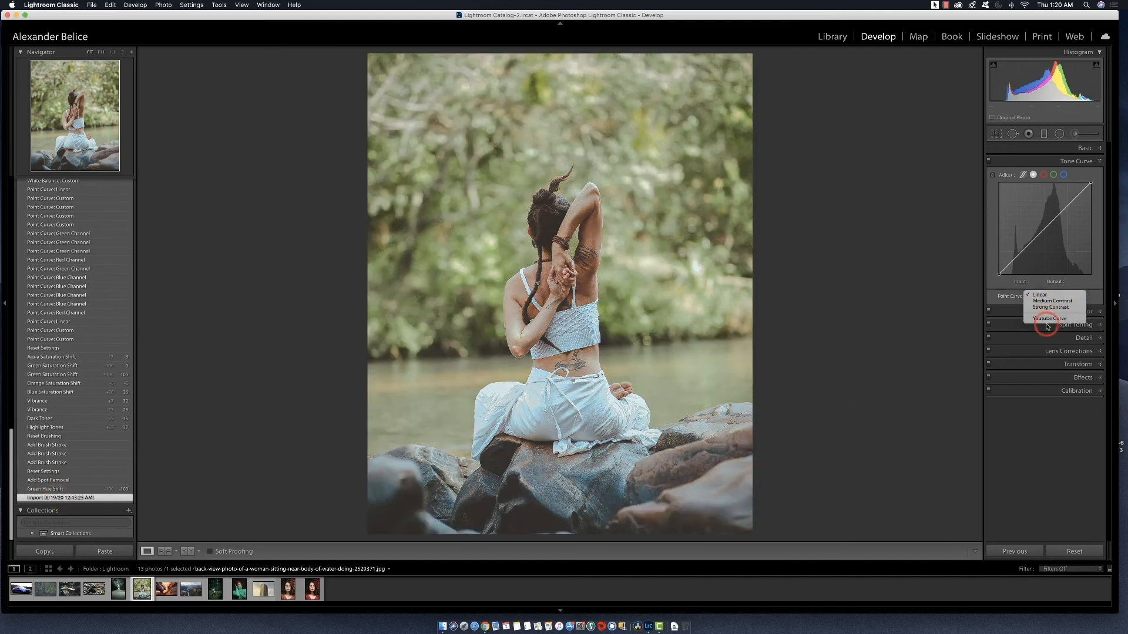
left_click(1049, 318)
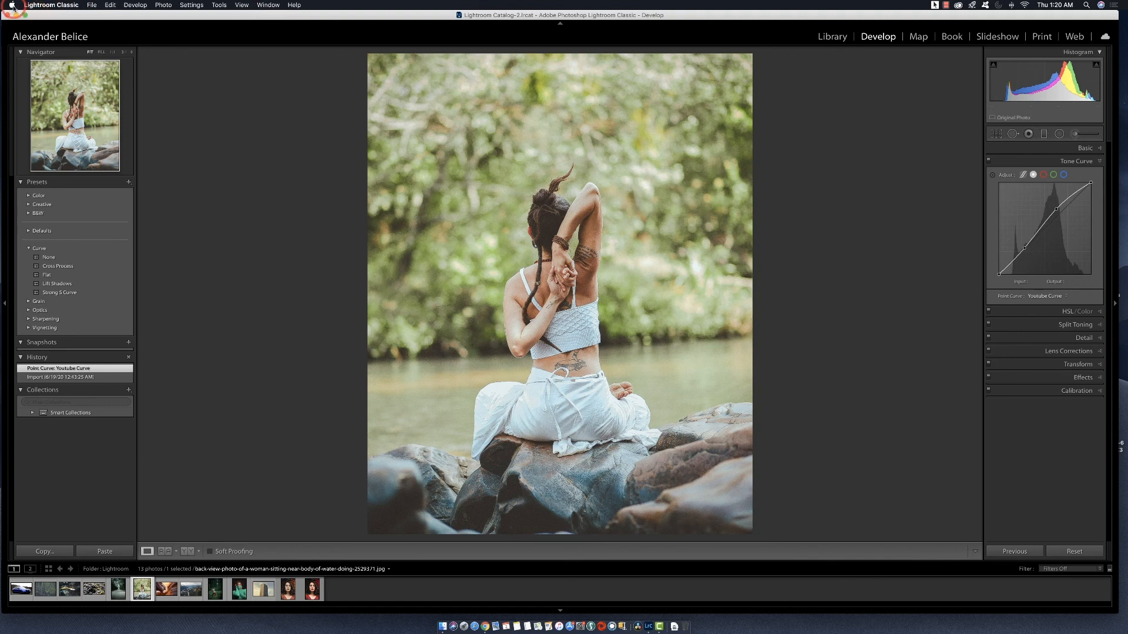
- Minimize the Lightroom Classic window and switch to Finder on the desktop
left_click(88, 12)
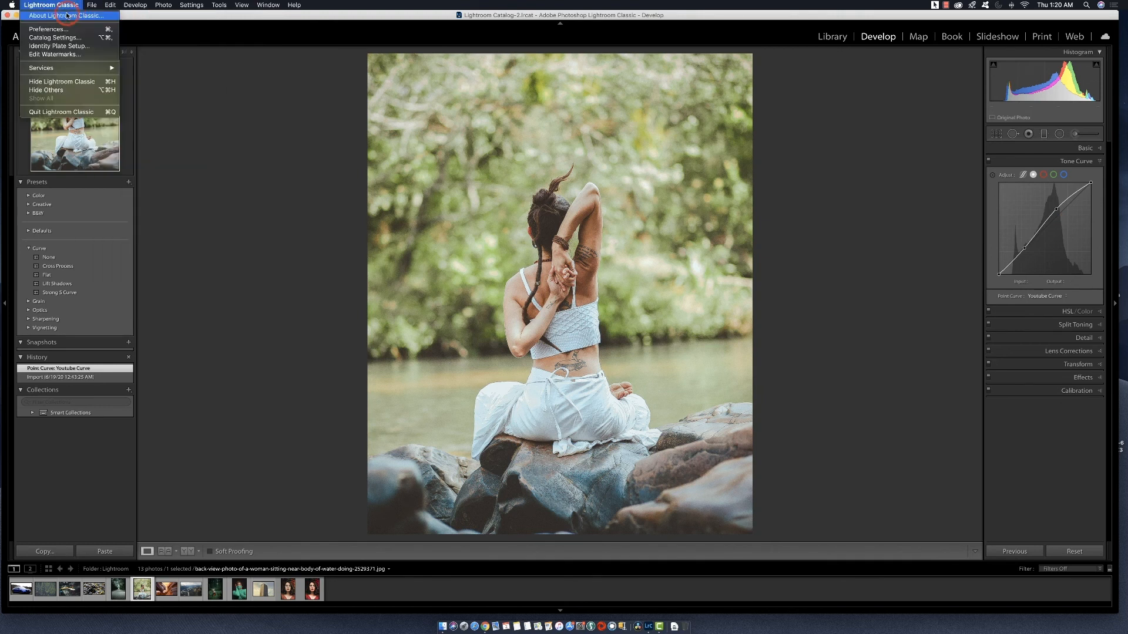
left_click(148, 17)
key("super+m")
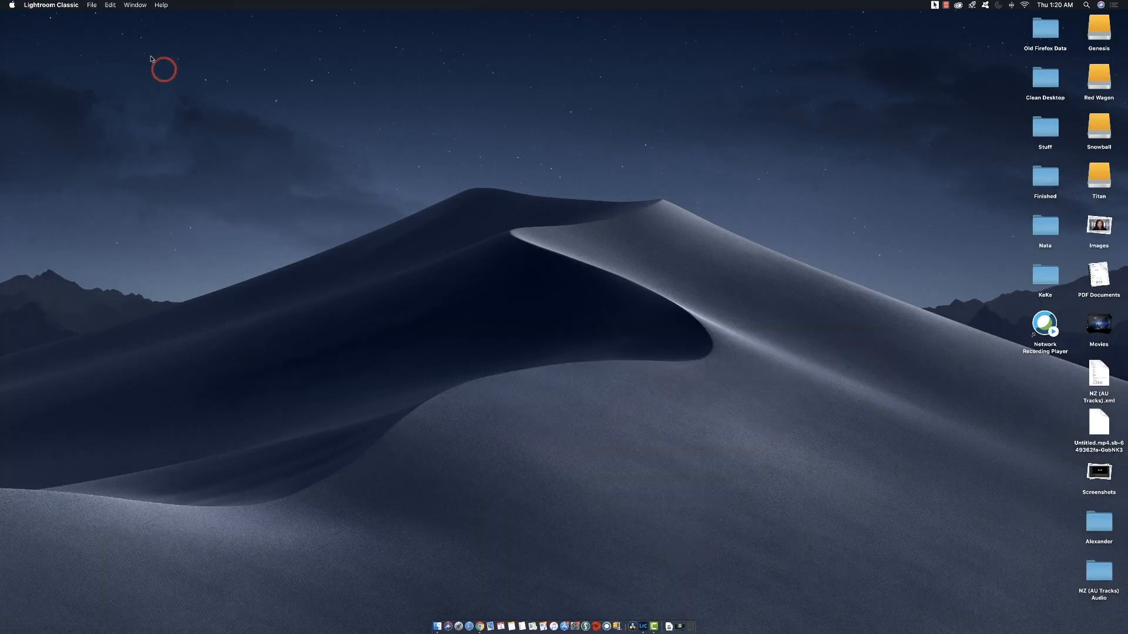
left_click(12, 5)
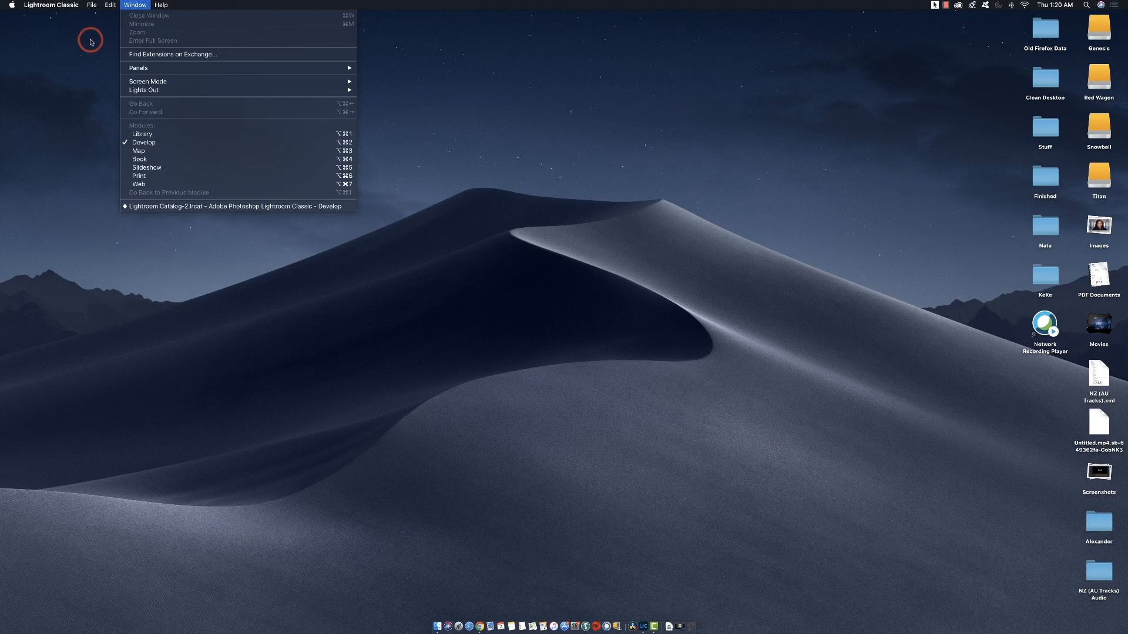
left_click(86, 41)
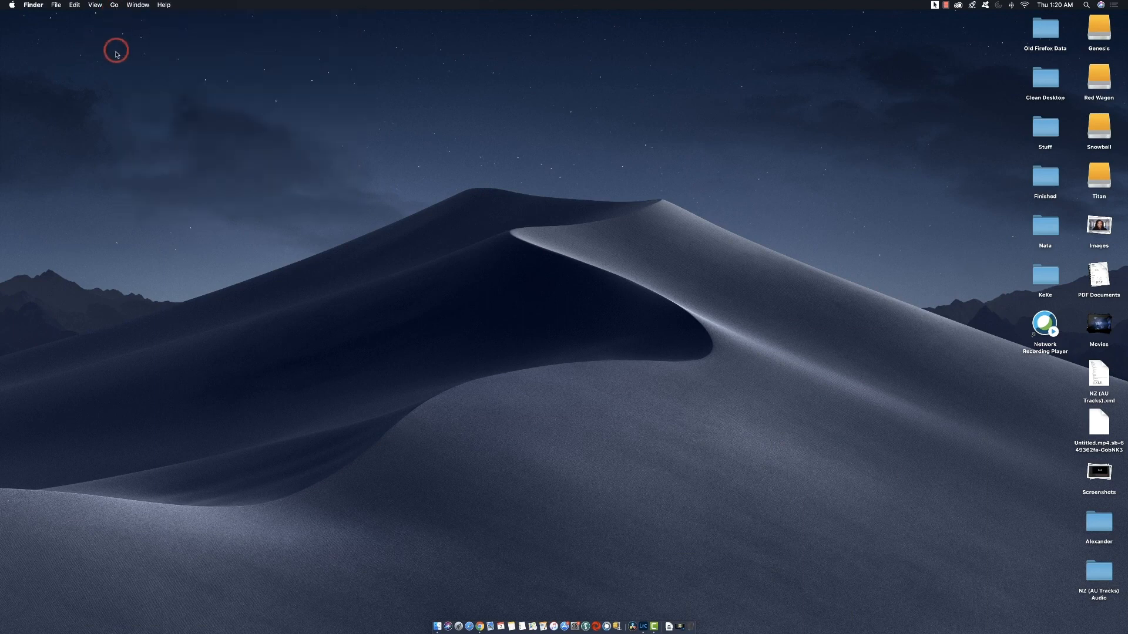
- Open the hidden user Library folder in Finder and go to Application Support > Adobe > CameraRaw > Curves
left_click(115, 5)
key("alt")
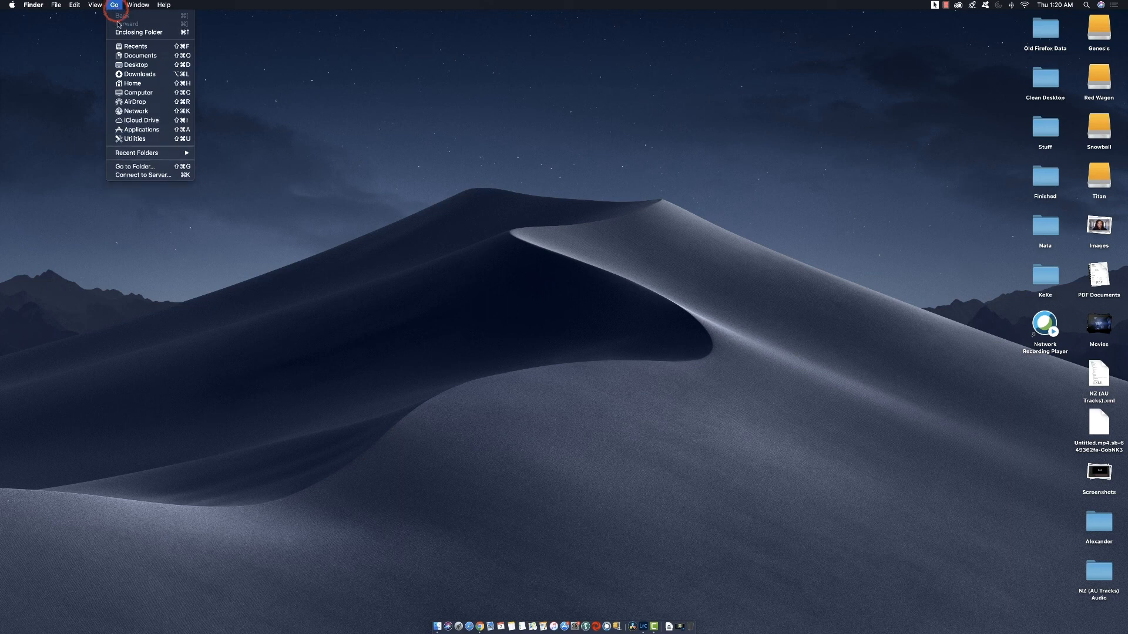
key("alt")
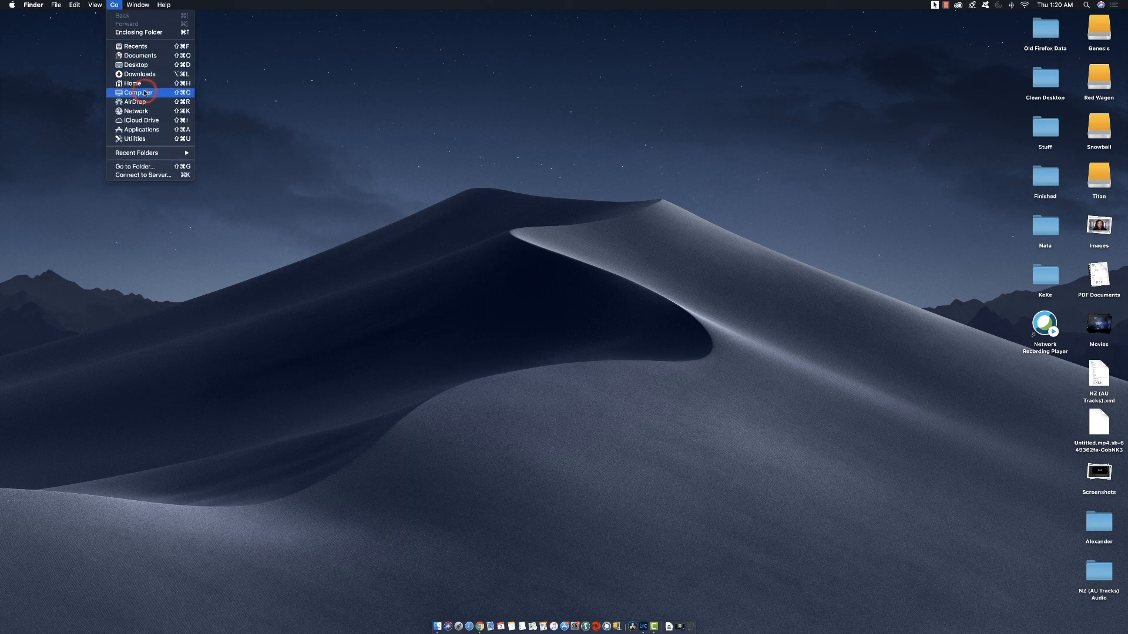
left_click(135, 92)
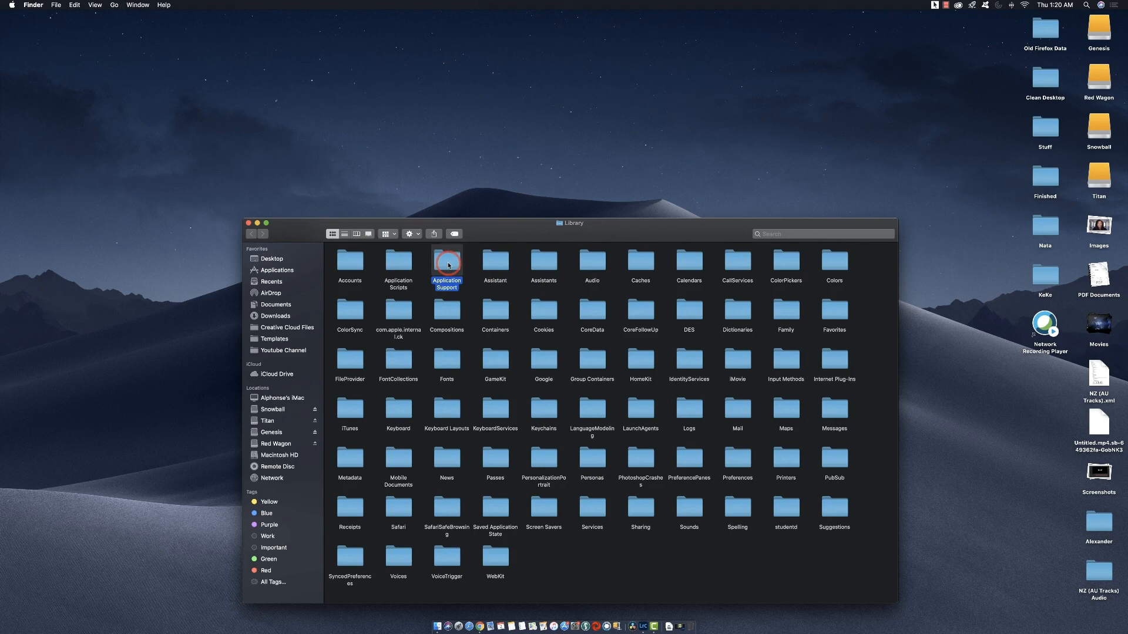
double_click(448, 265)
double_click(449, 265)
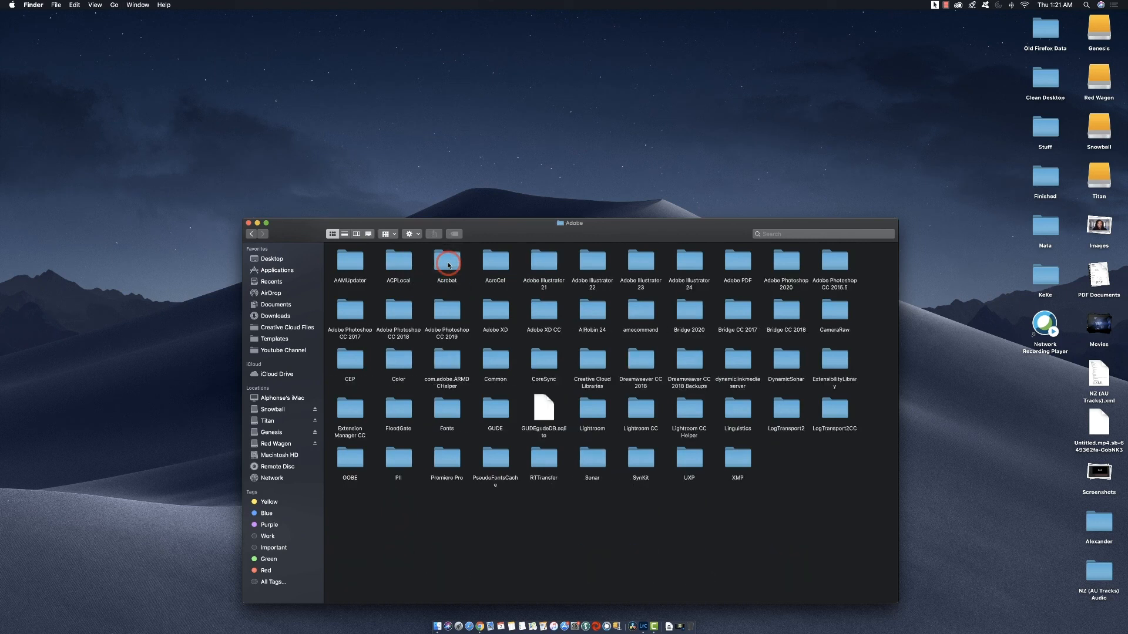
left_click(833, 311)
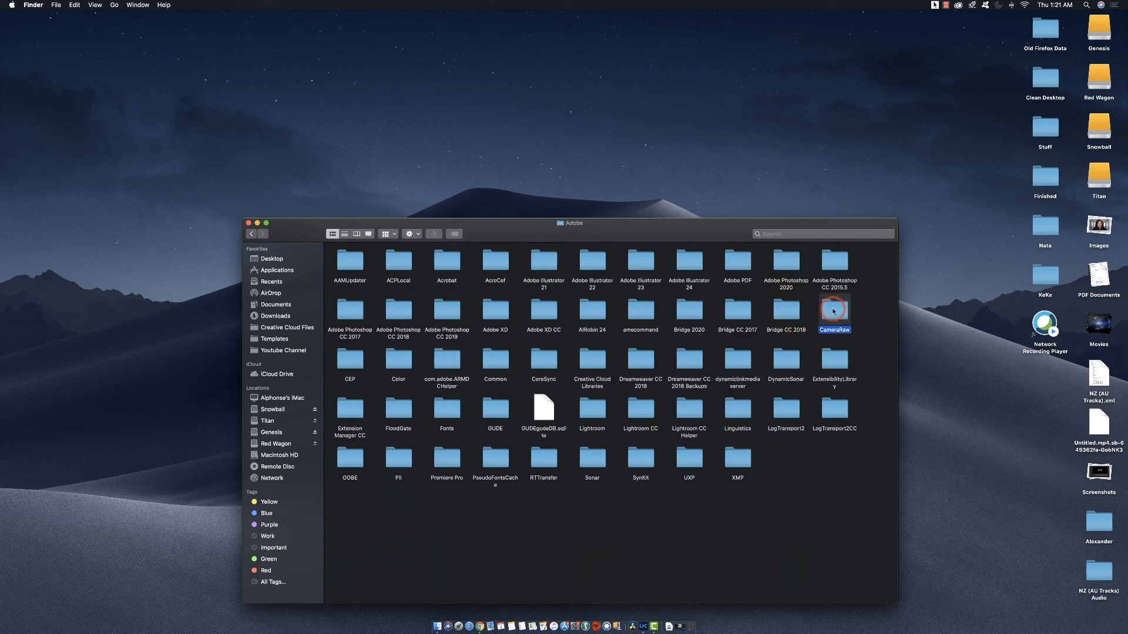
double_click(833, 312)
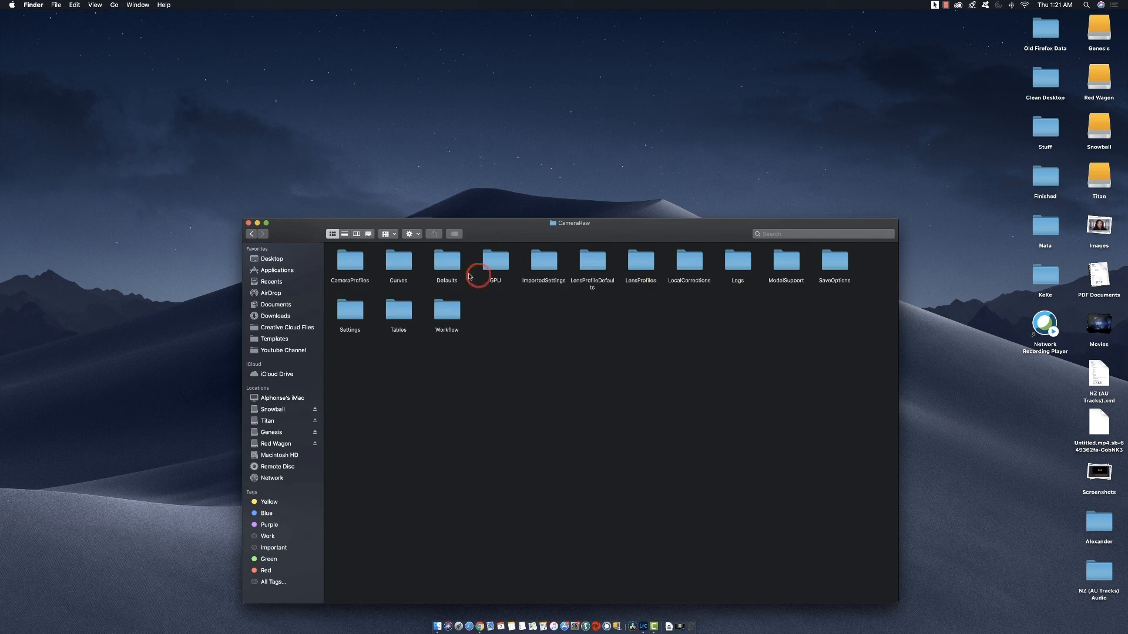
double_click(398, 264)
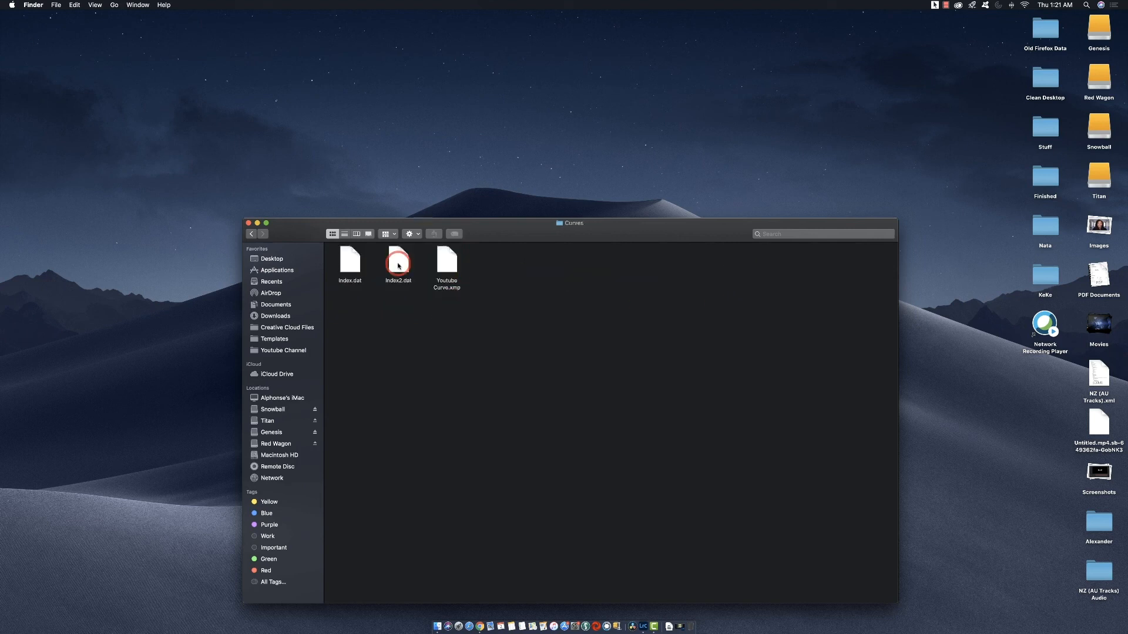
- Move the Youtube Curve.xmp file from the Curves folder to the Trash
left_click(448, 259)
right_click(449, 259)
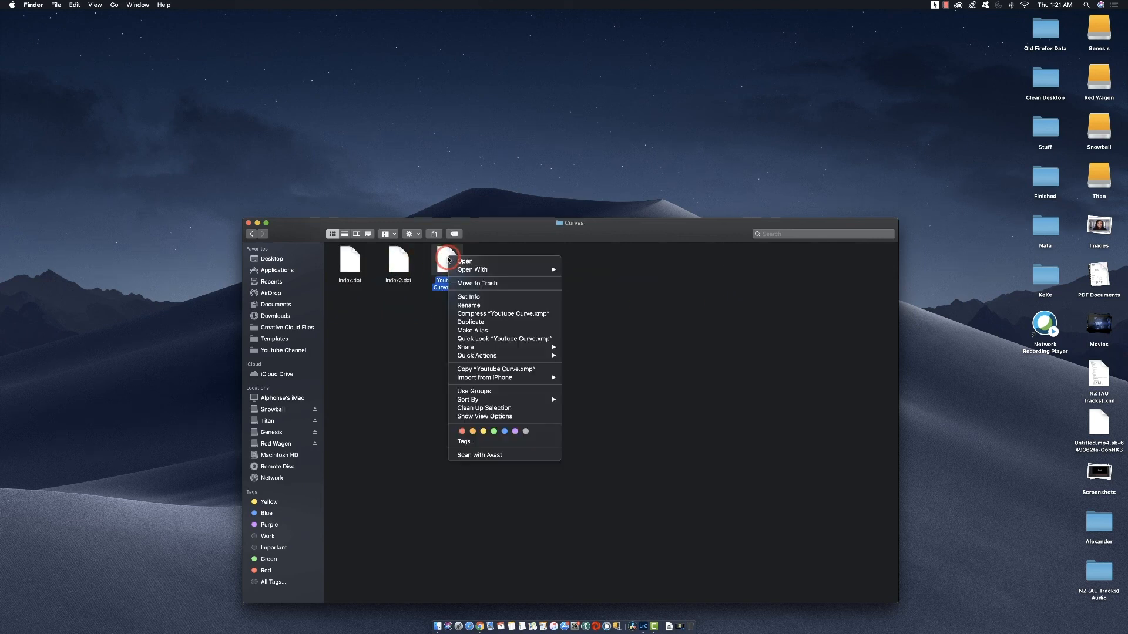
left_click(470, 284)
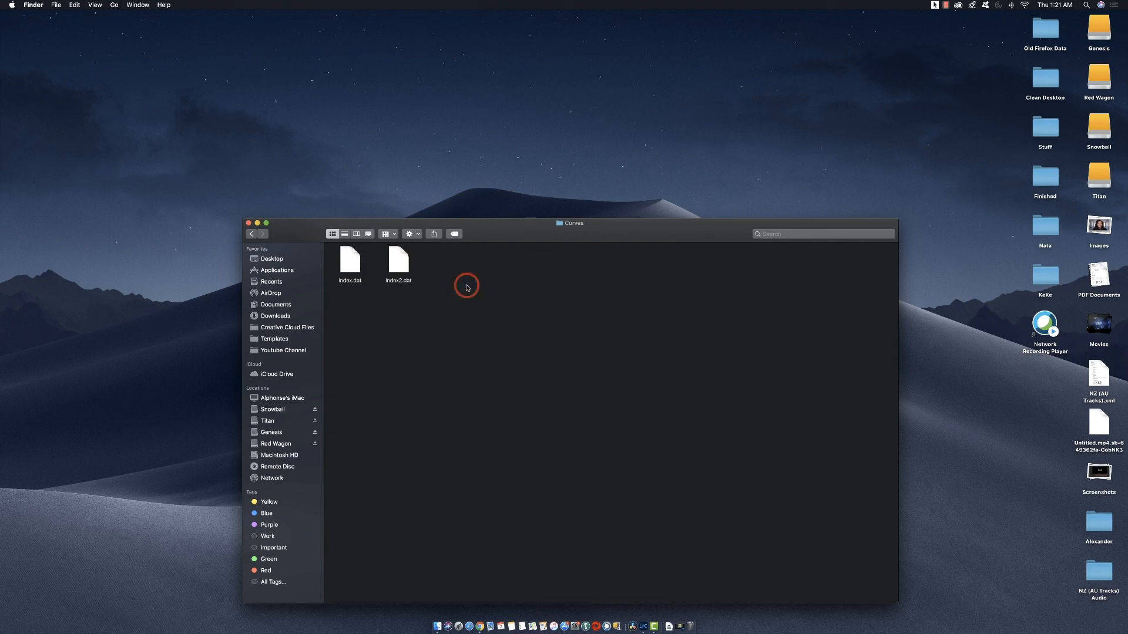
- Empty the Trash and close the Finder window showing the Curves folder
right_click(691, 626)
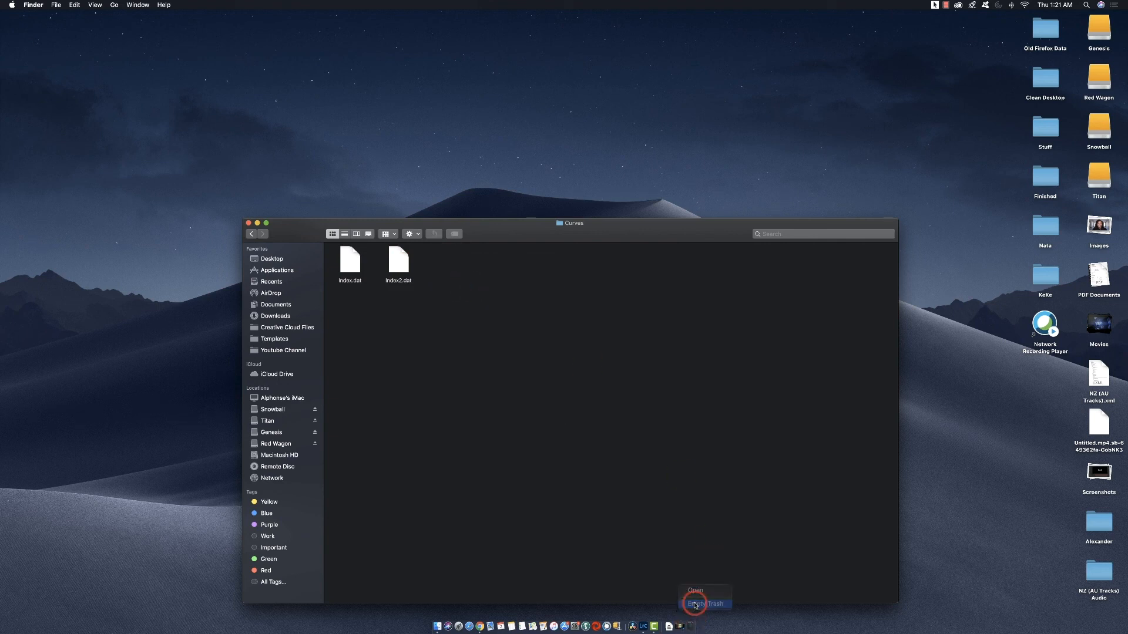
left_click(695, 604)
left_click(609, 200)
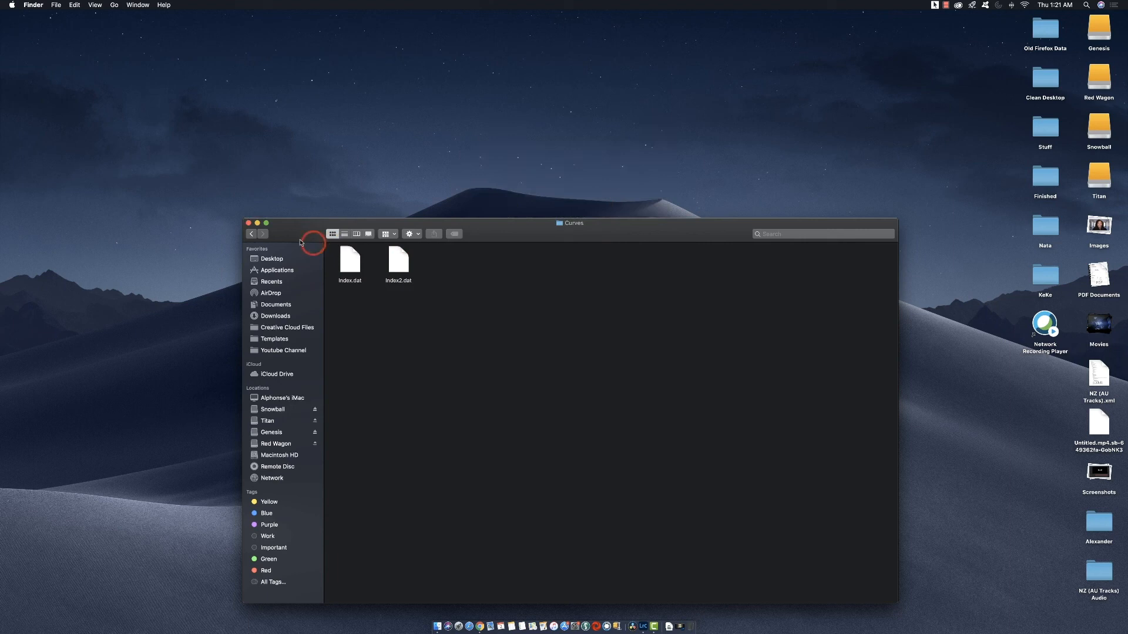
left_click(249, 224)
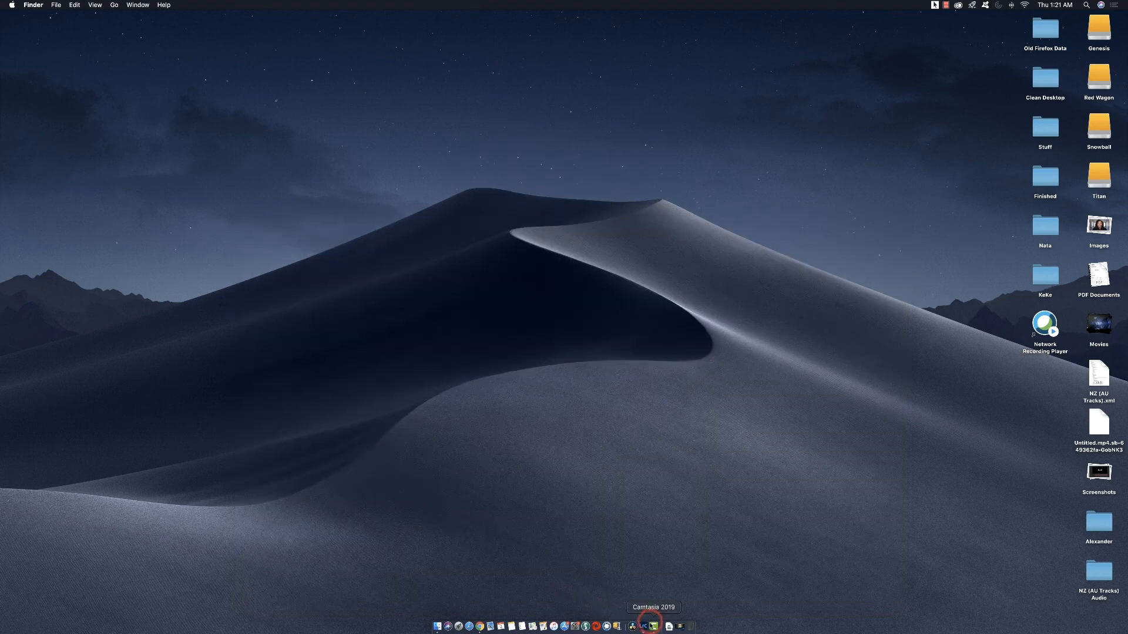
- Switch back to Lightroom Classic, quit it and relaunch it with the same catalog
left_click(646, 627)
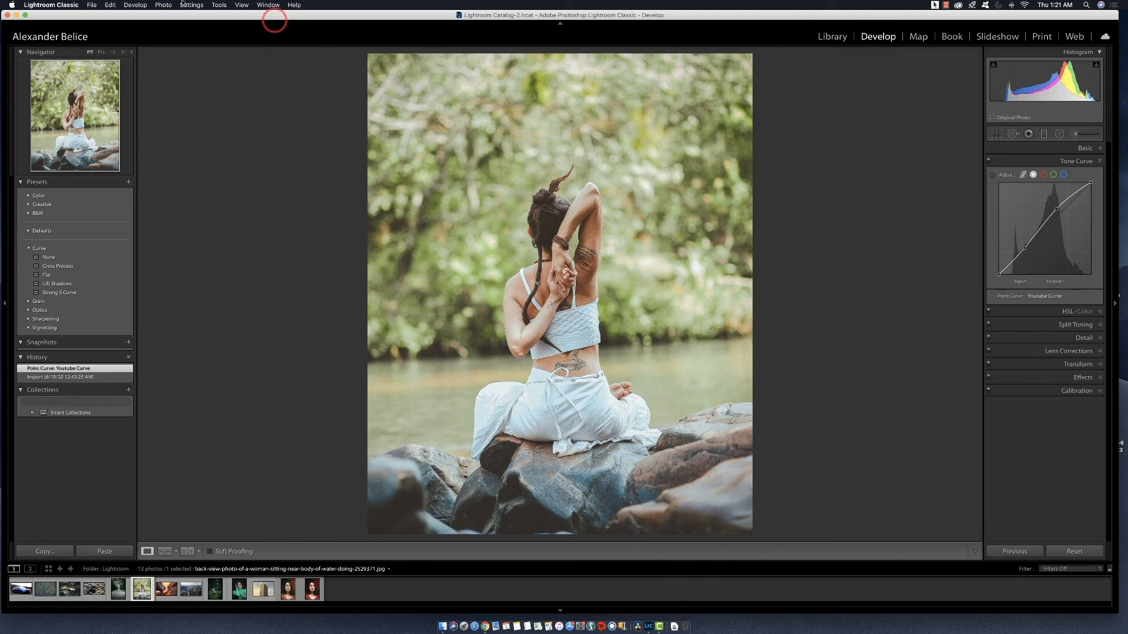
left_click(82, 4)
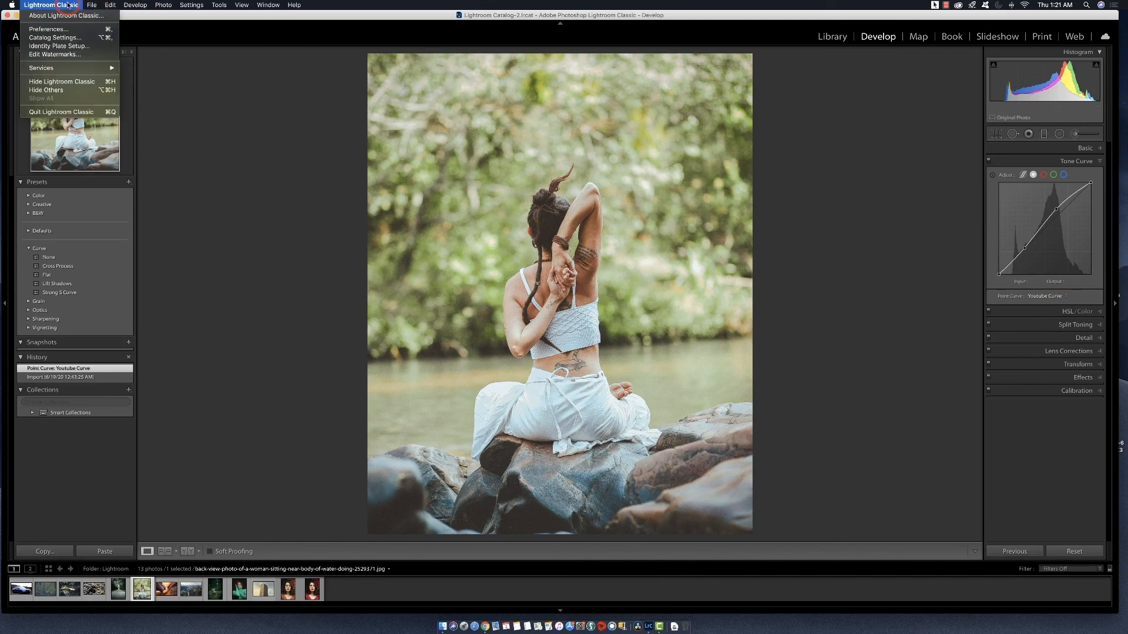
left_click(70, 112)
left_click(650, 195)
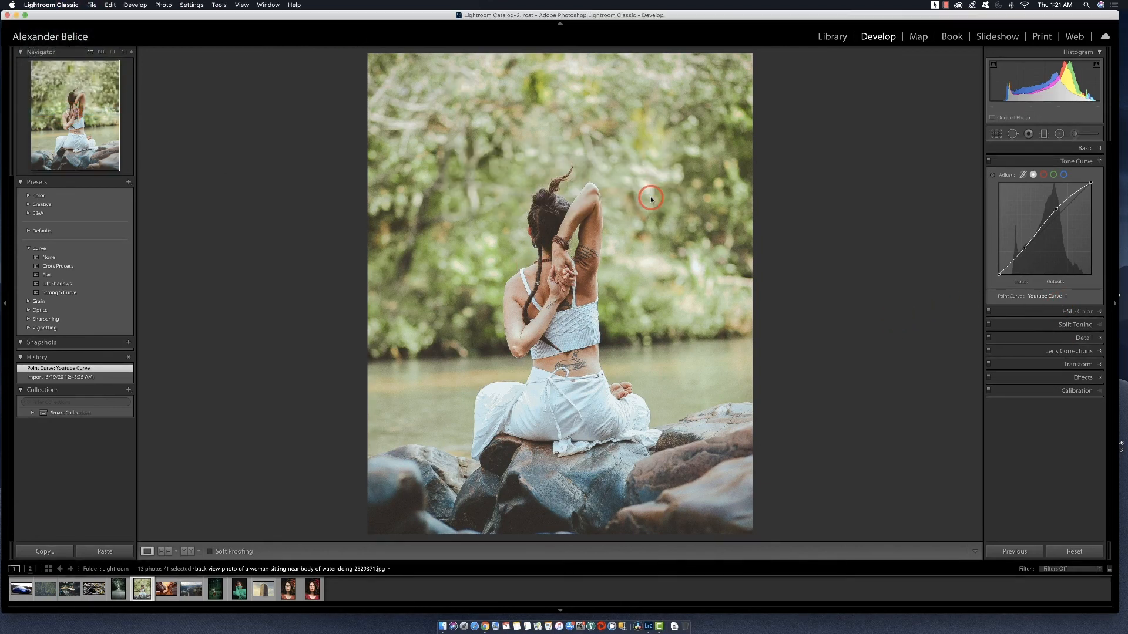
- Set the riverside photo's point curve to Linear
left_click(1045, 296)
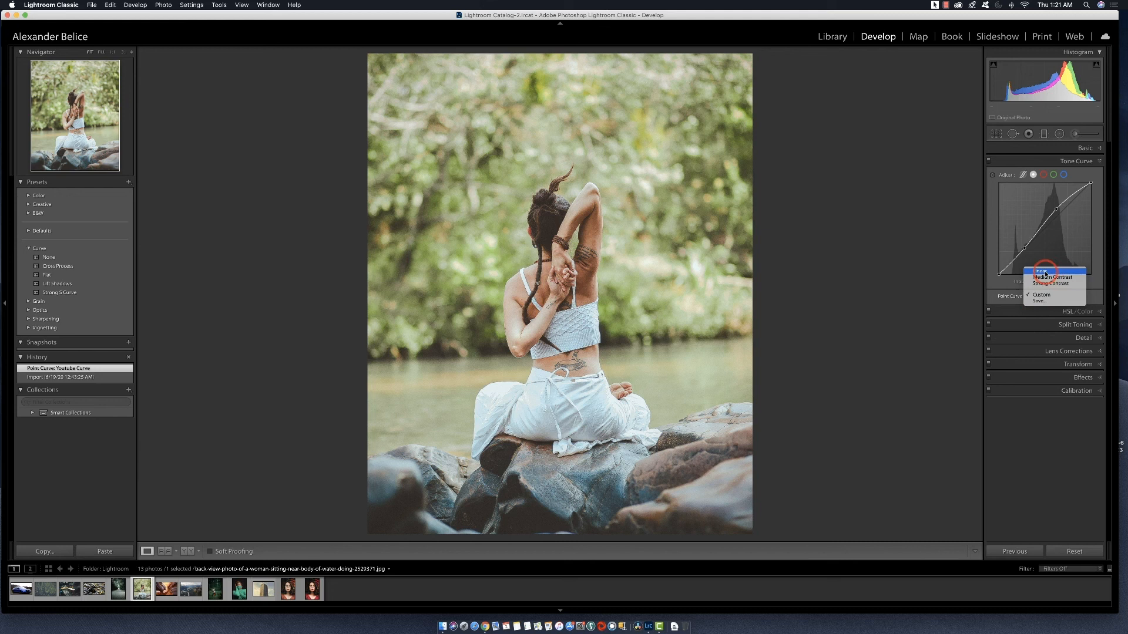
left_click(1045, 273)
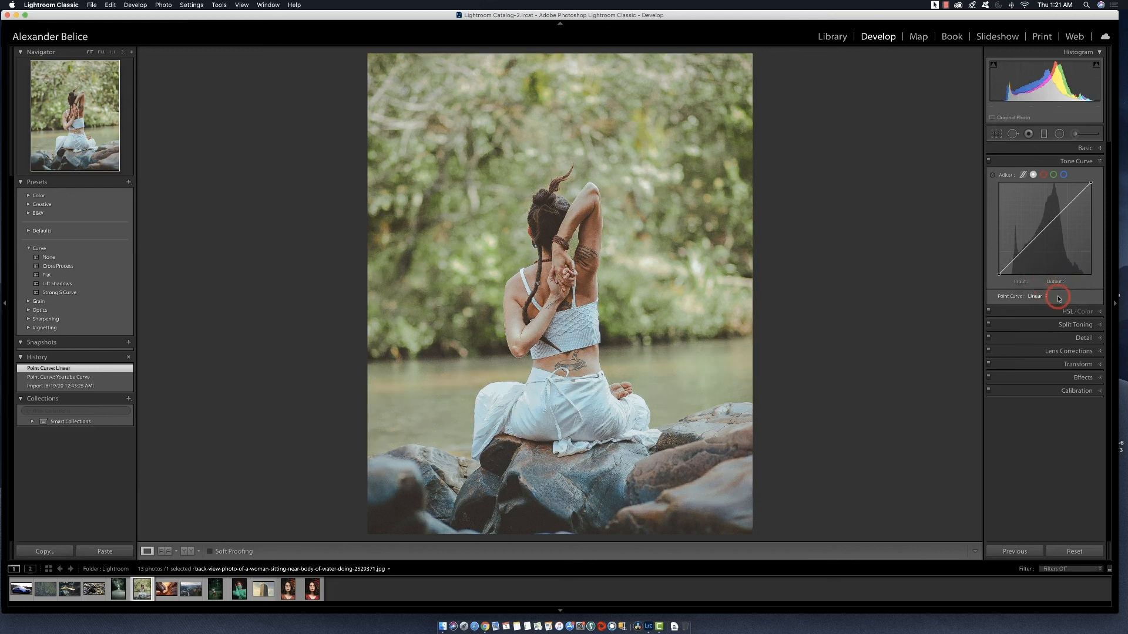